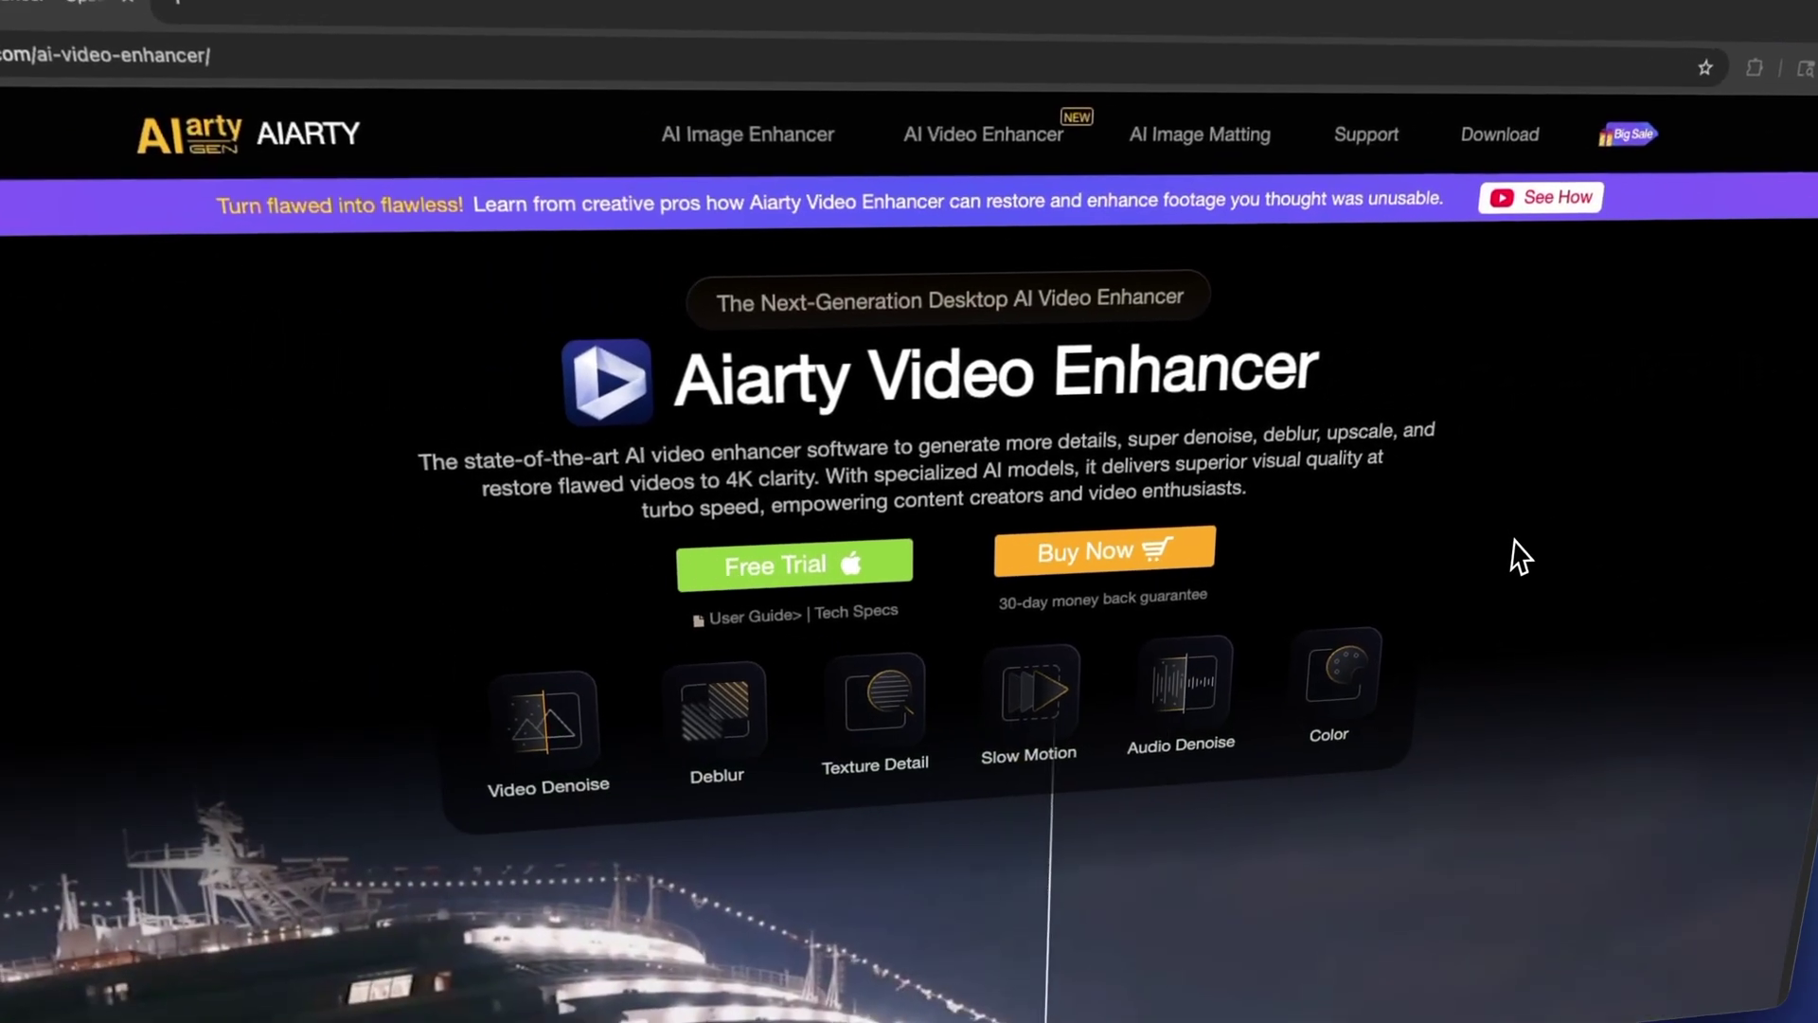
# Browse the Aiarty Video Enhancer product page, examining the feature list and the sample enhancement comparisons.
pyautogui.scroll(-3, 1345, 516)
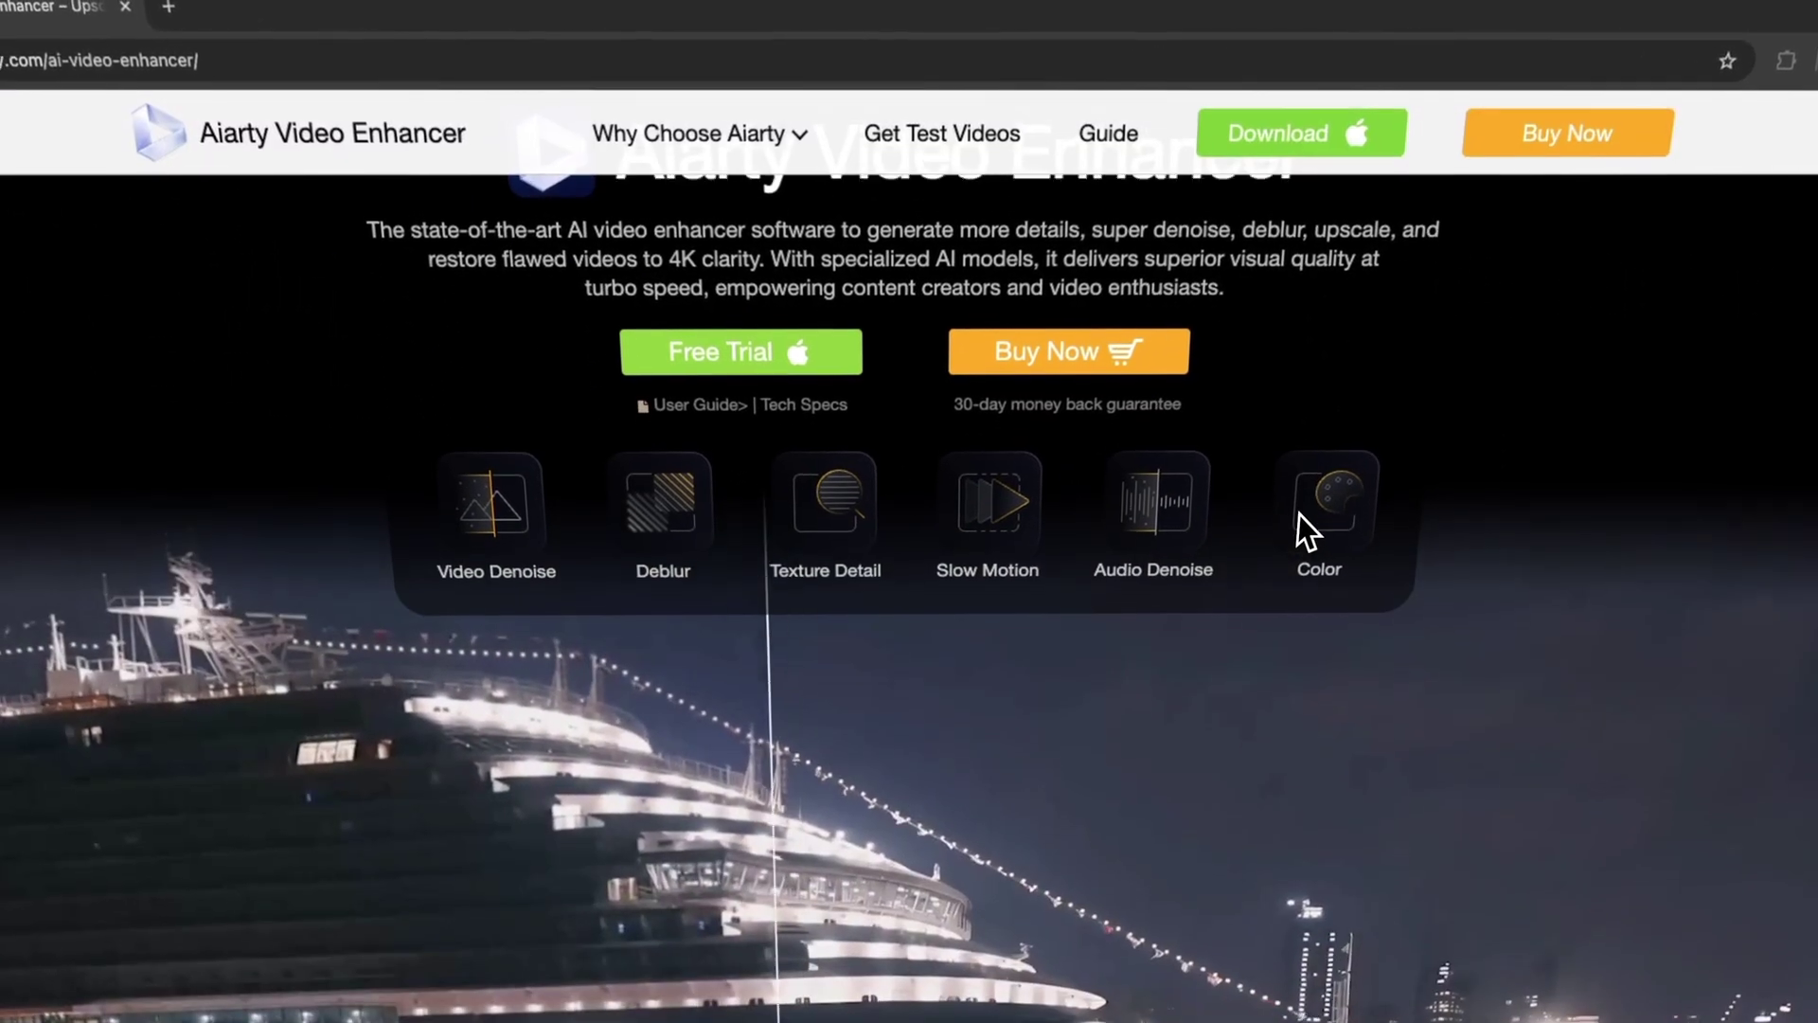
pyautogui.scroll(3, 1298, 513)
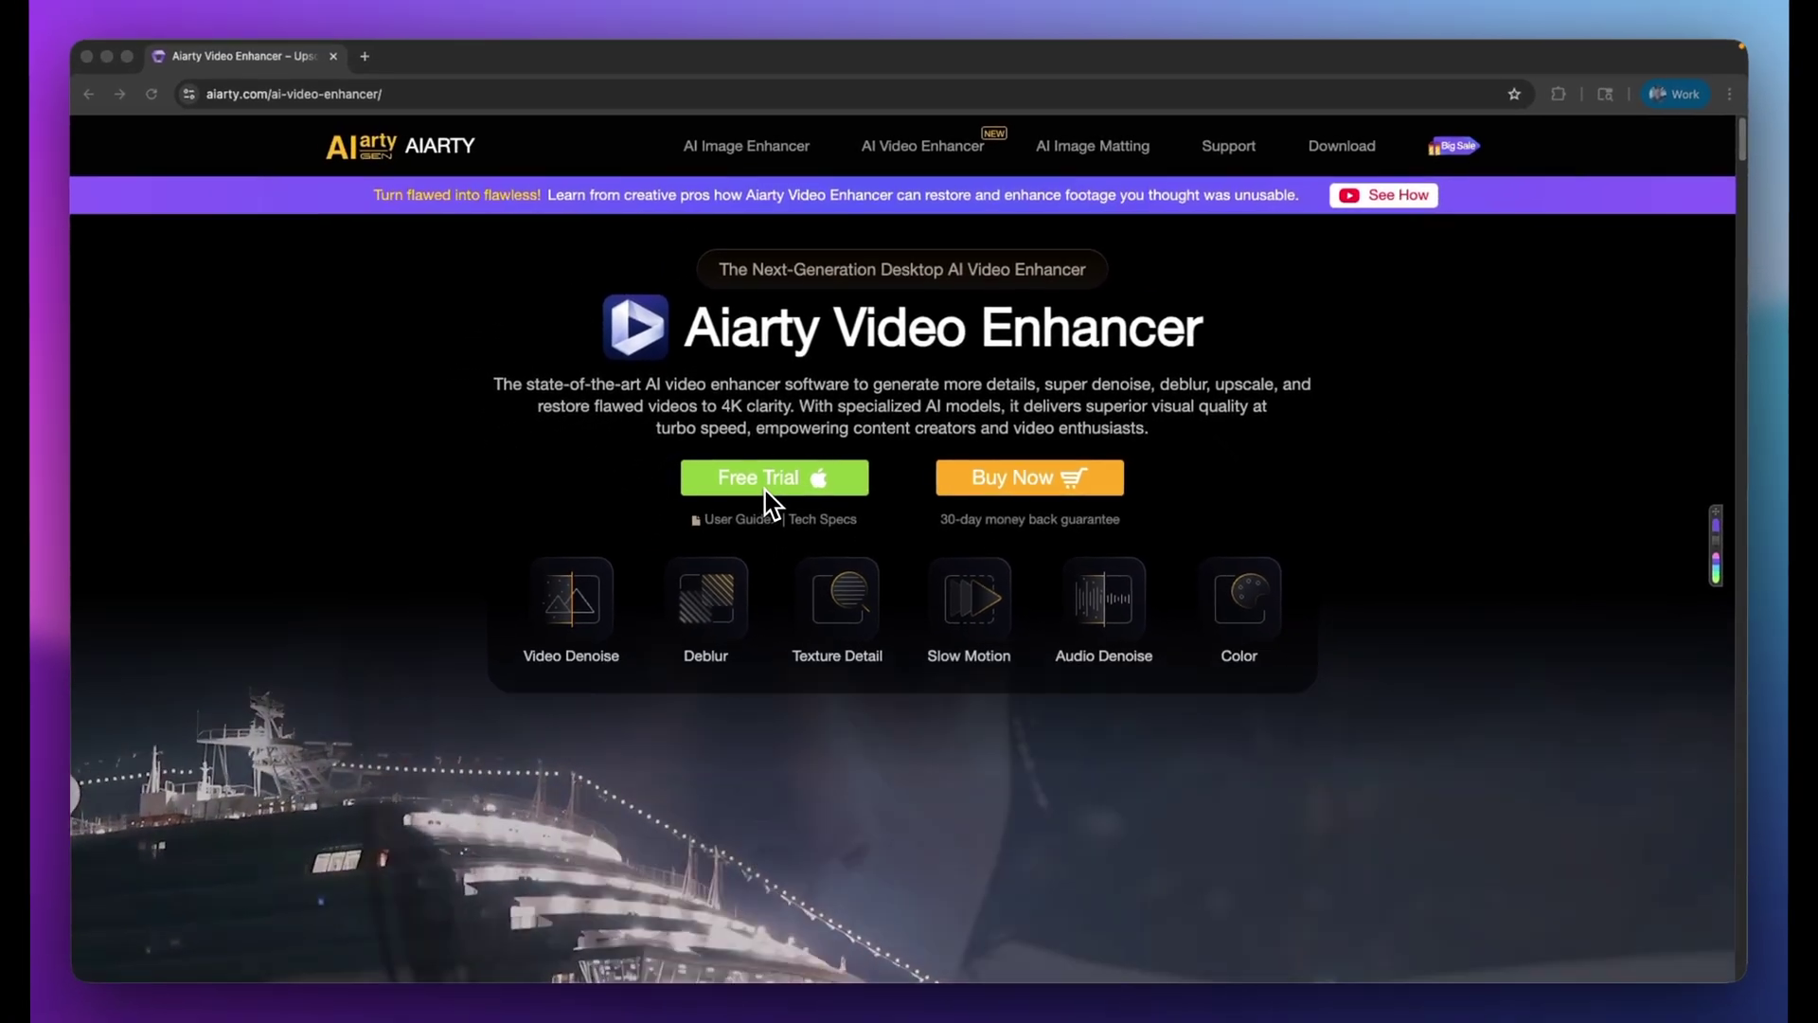
pyautogui.scroll(-3, 1221, 651)
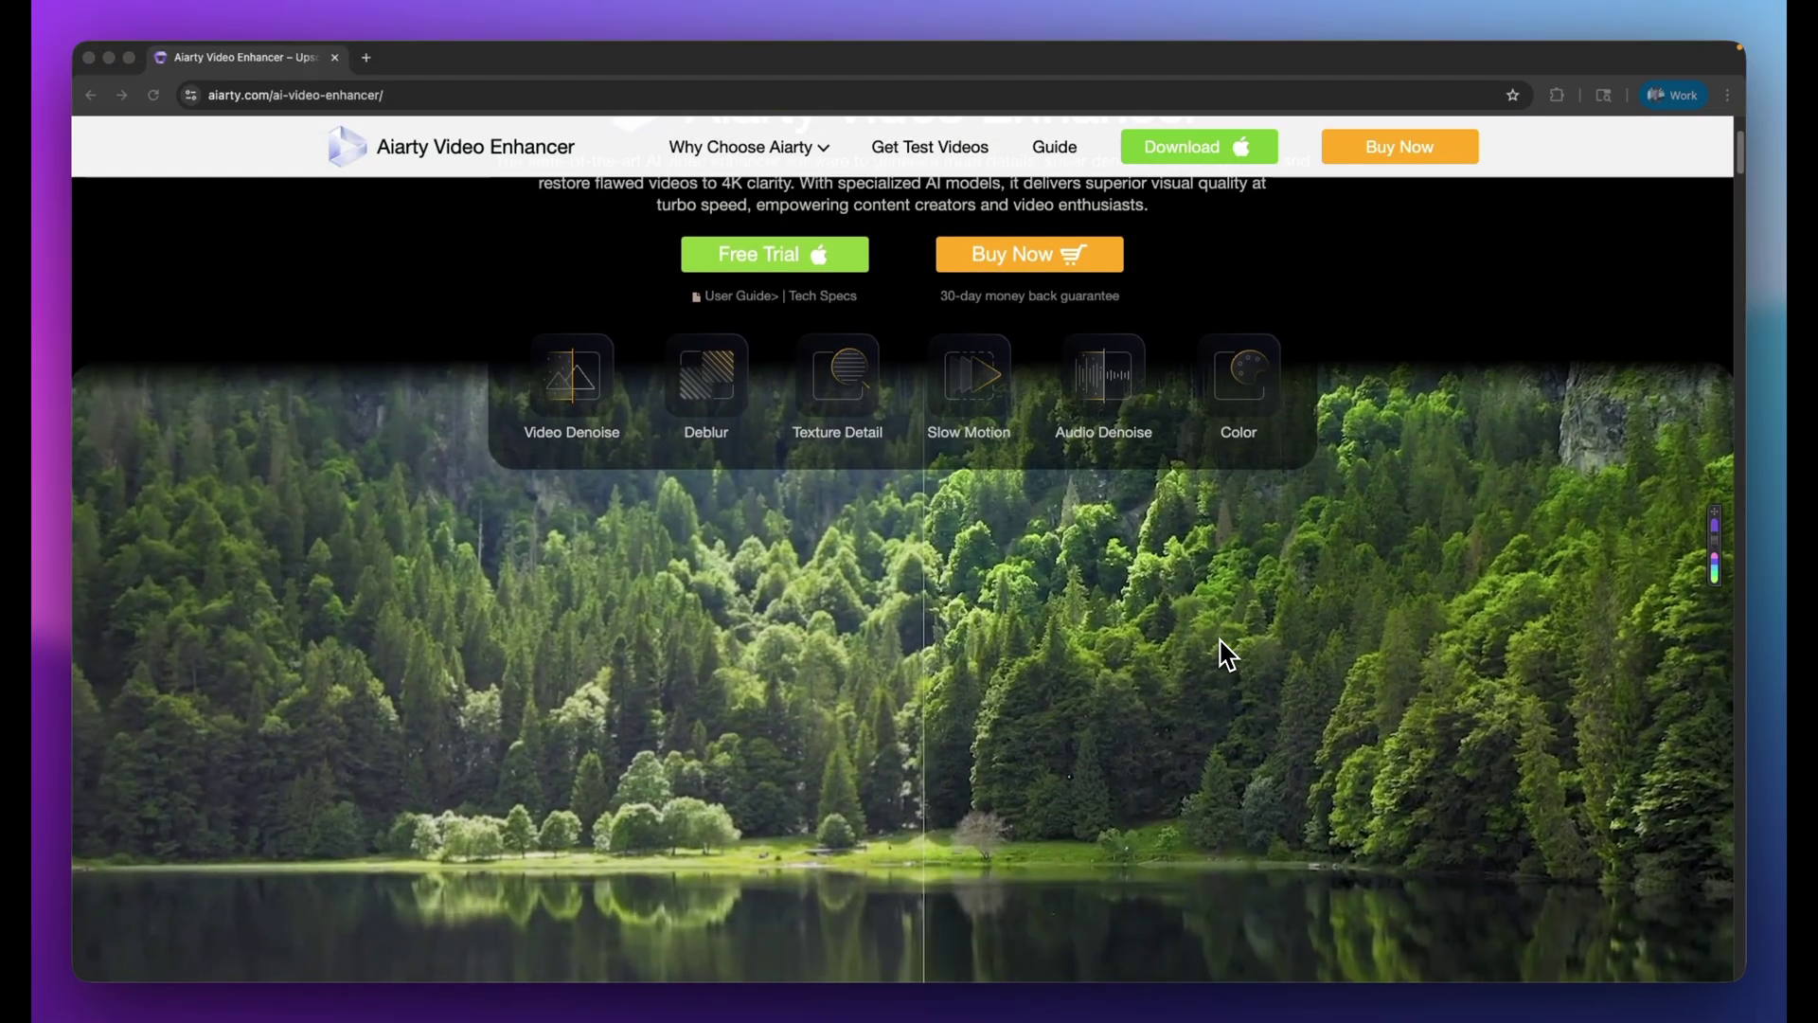
pyautogui.scroll(-4, 1228, 654)
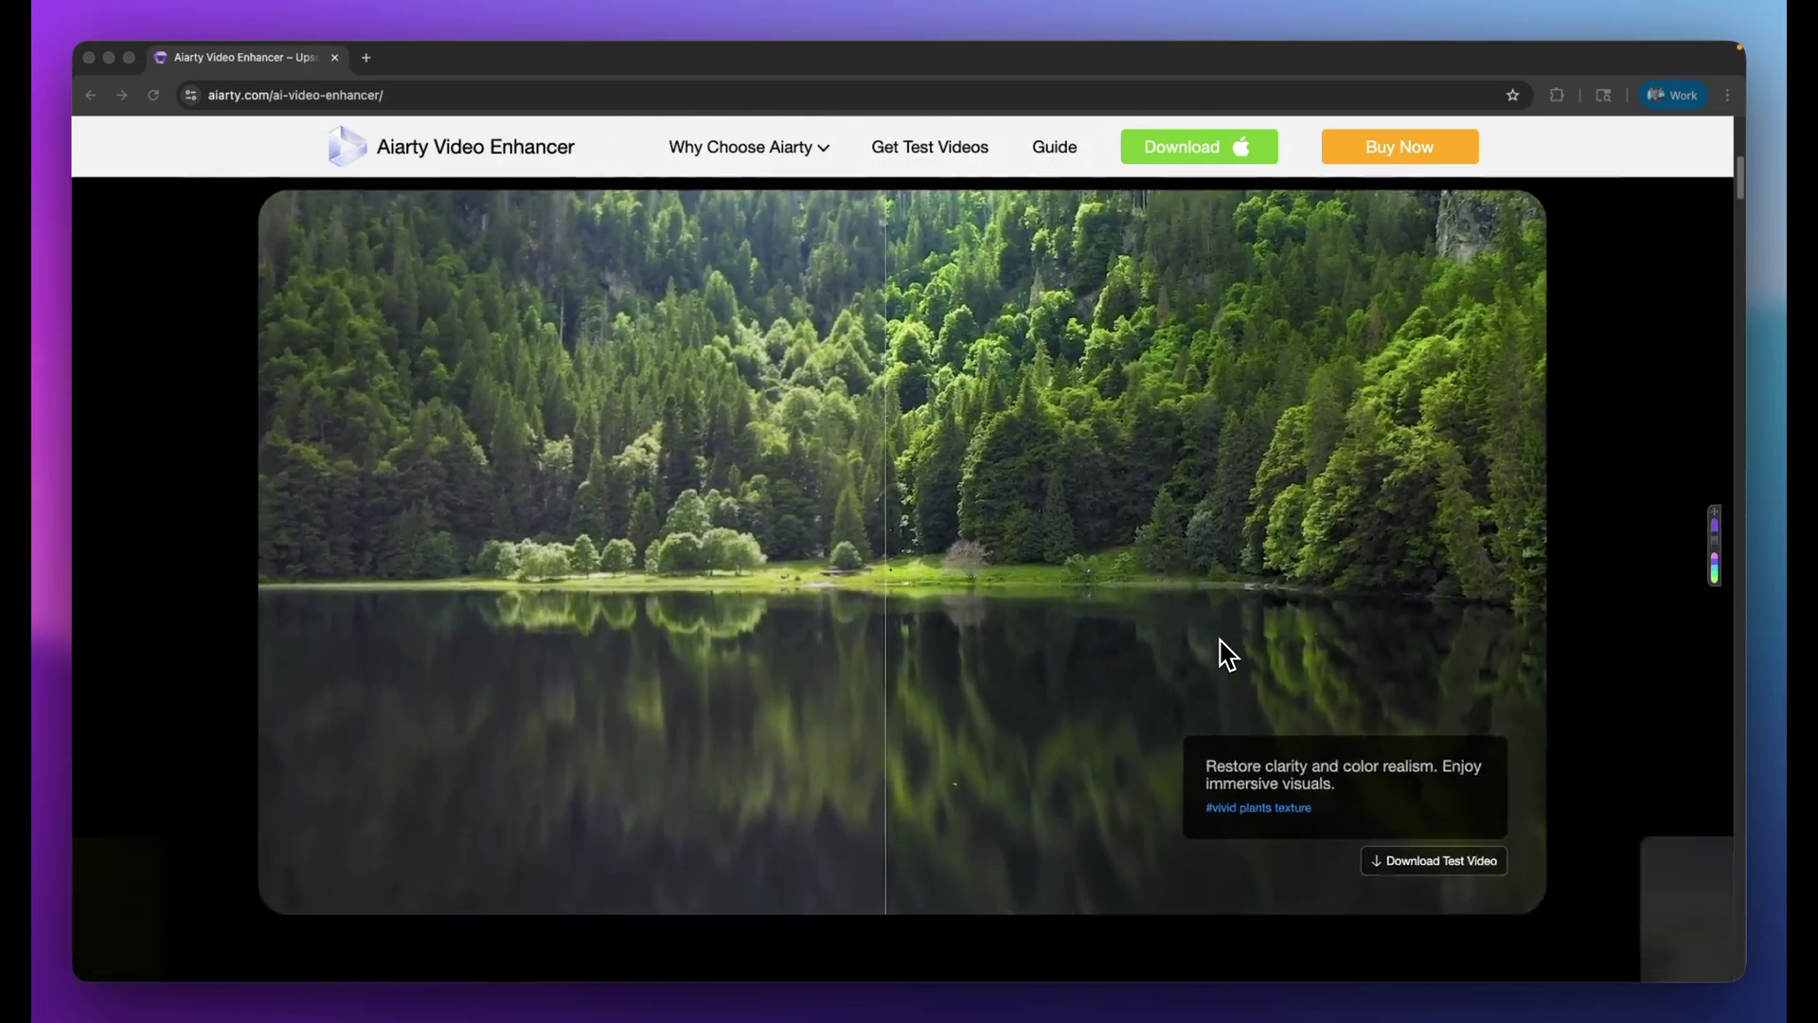
pyautogui.scroll(-10, 1228, 653)
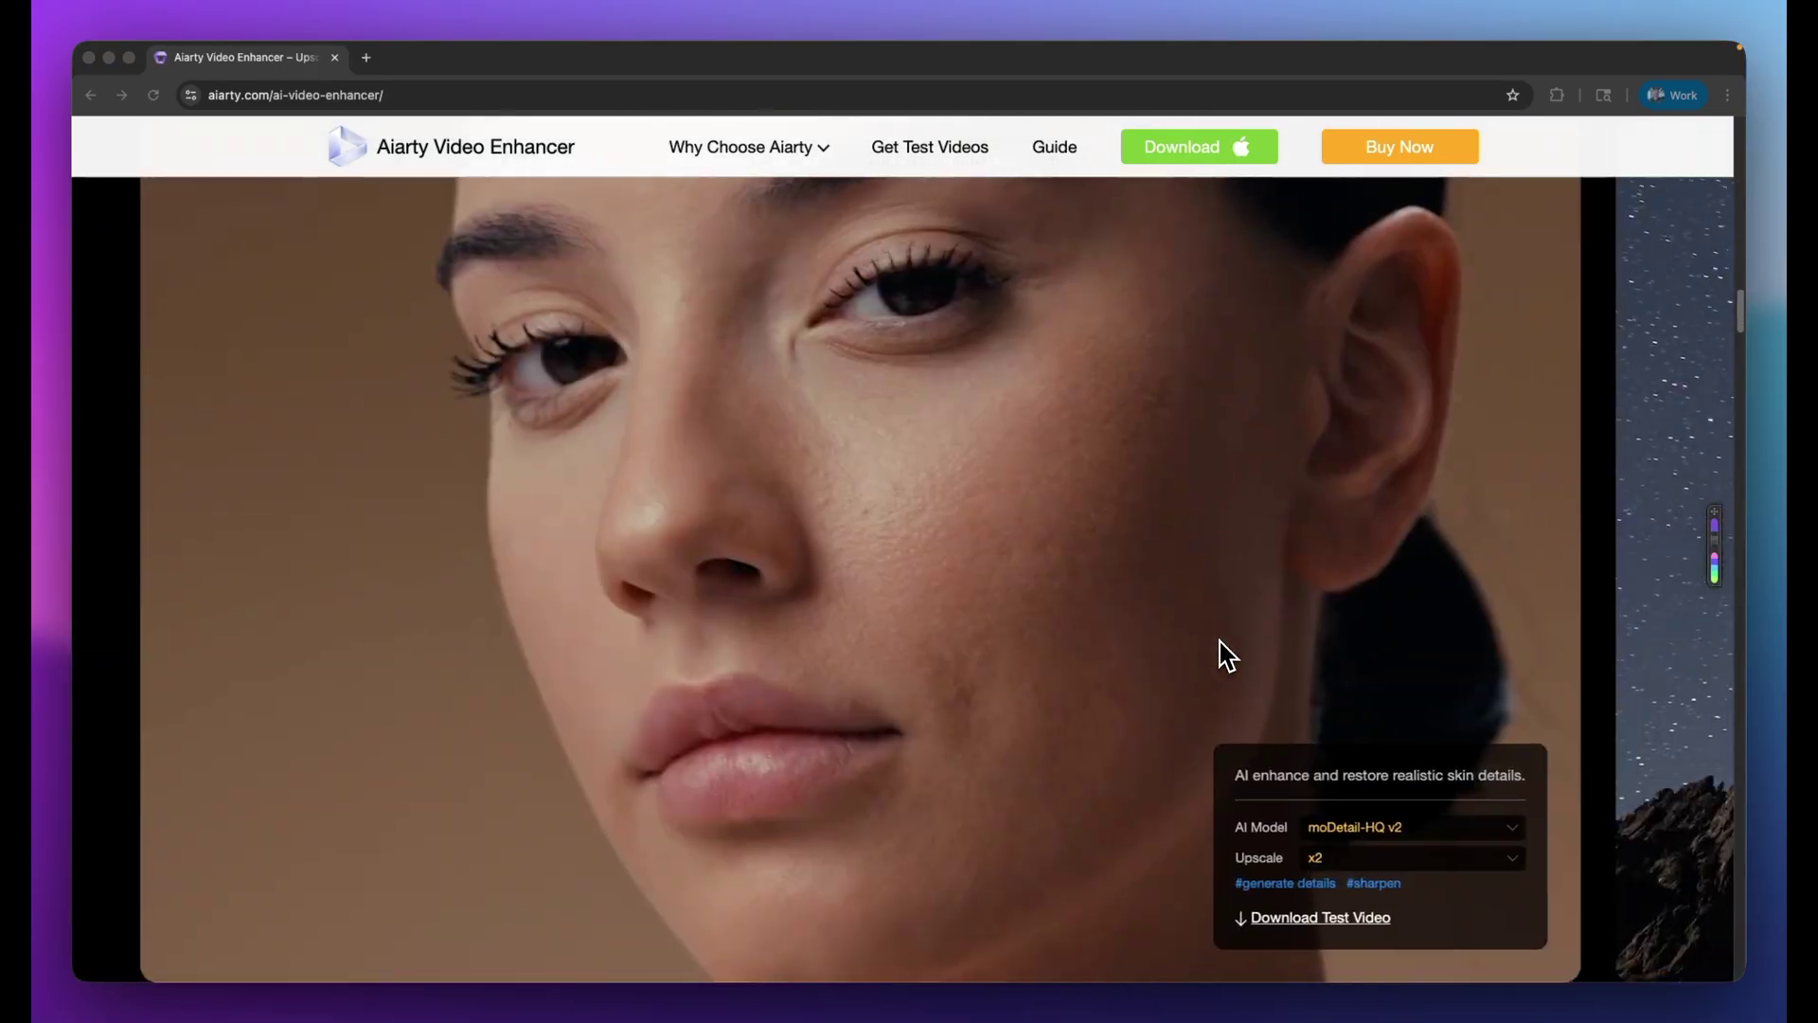
pyautogui.scroll(-5, 1222, 654)
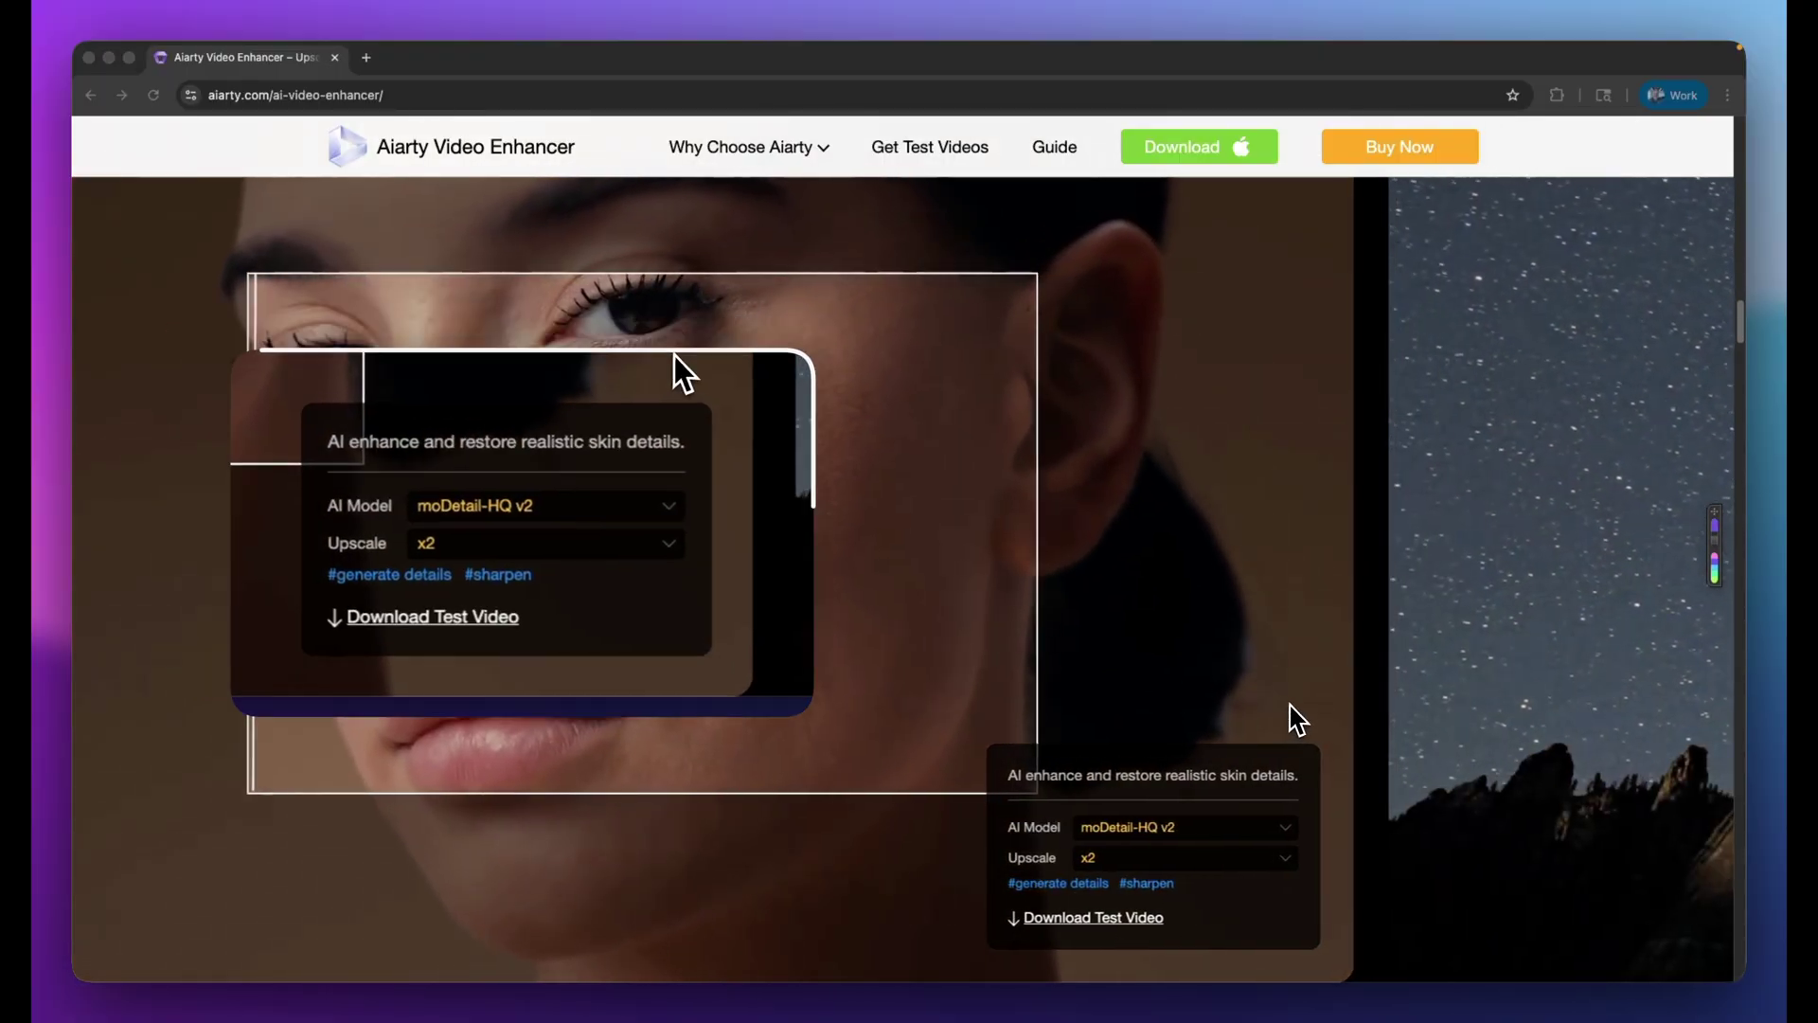
pyautogui.scroll(-3, 1289, 717)
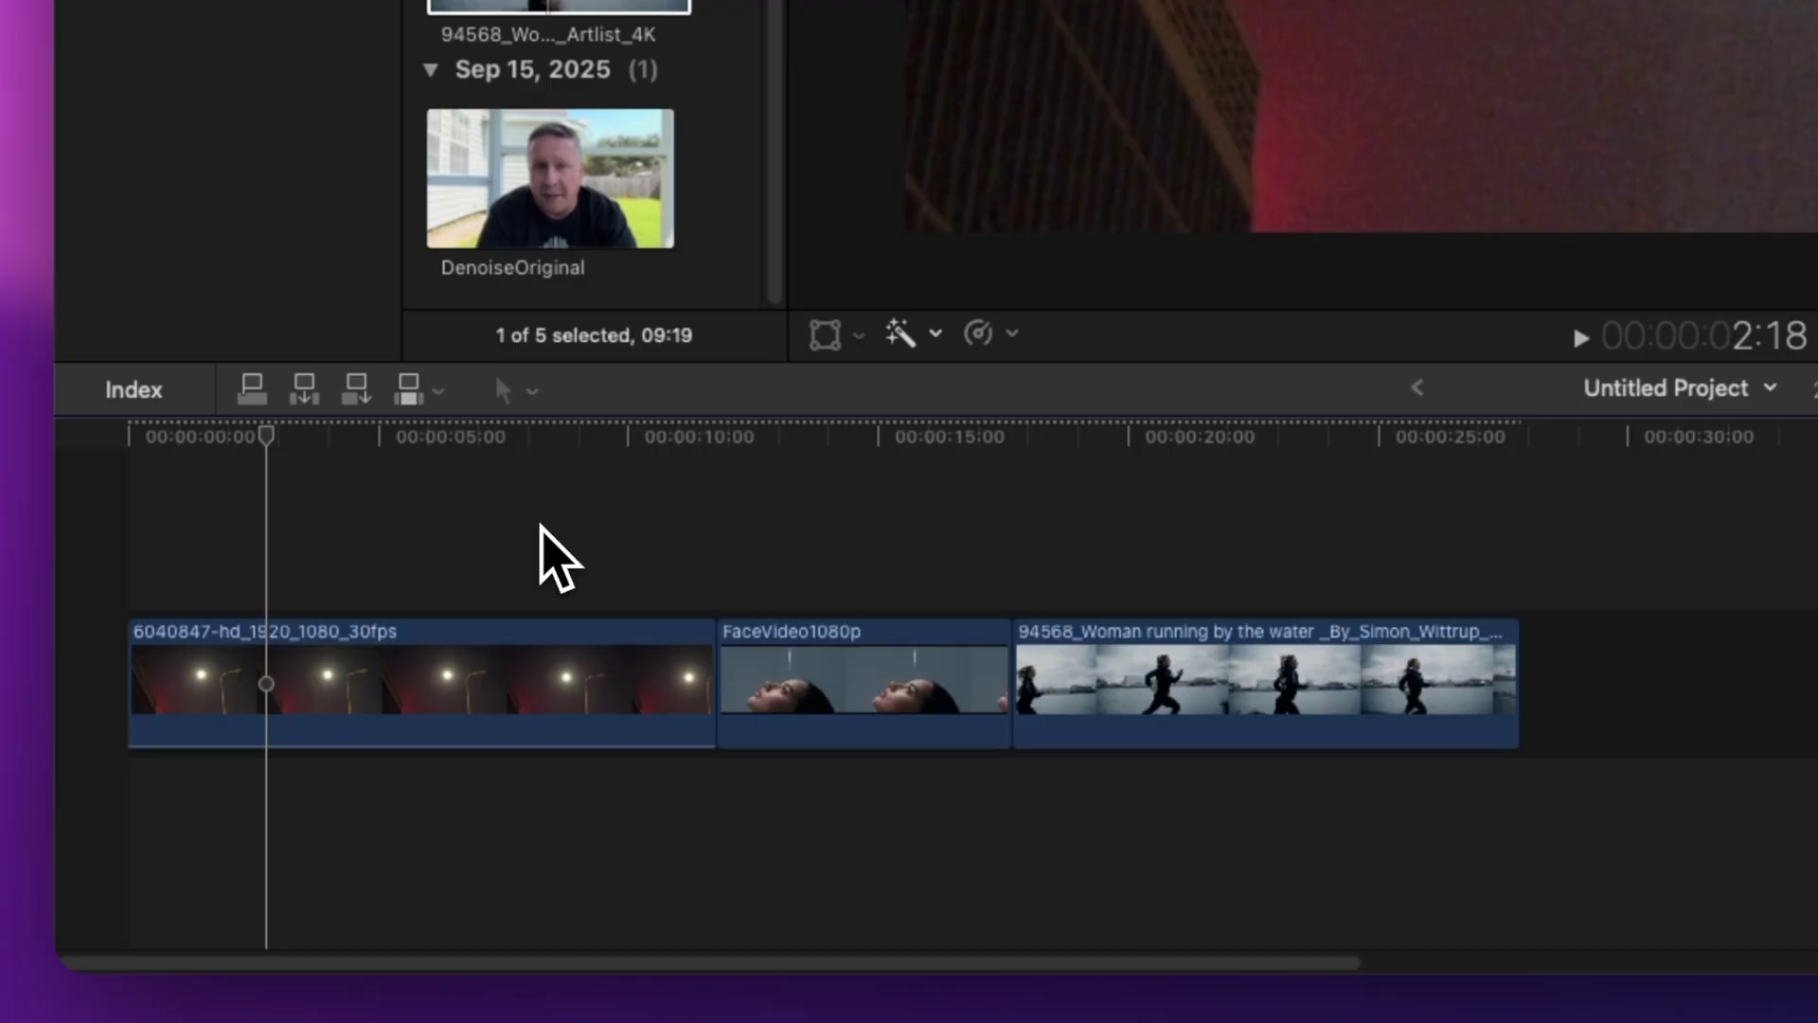
# Switch to Final Cut Pro and export the first timeline clip's full range as a file named Street on the Desktop.
pyautogui.press('t')
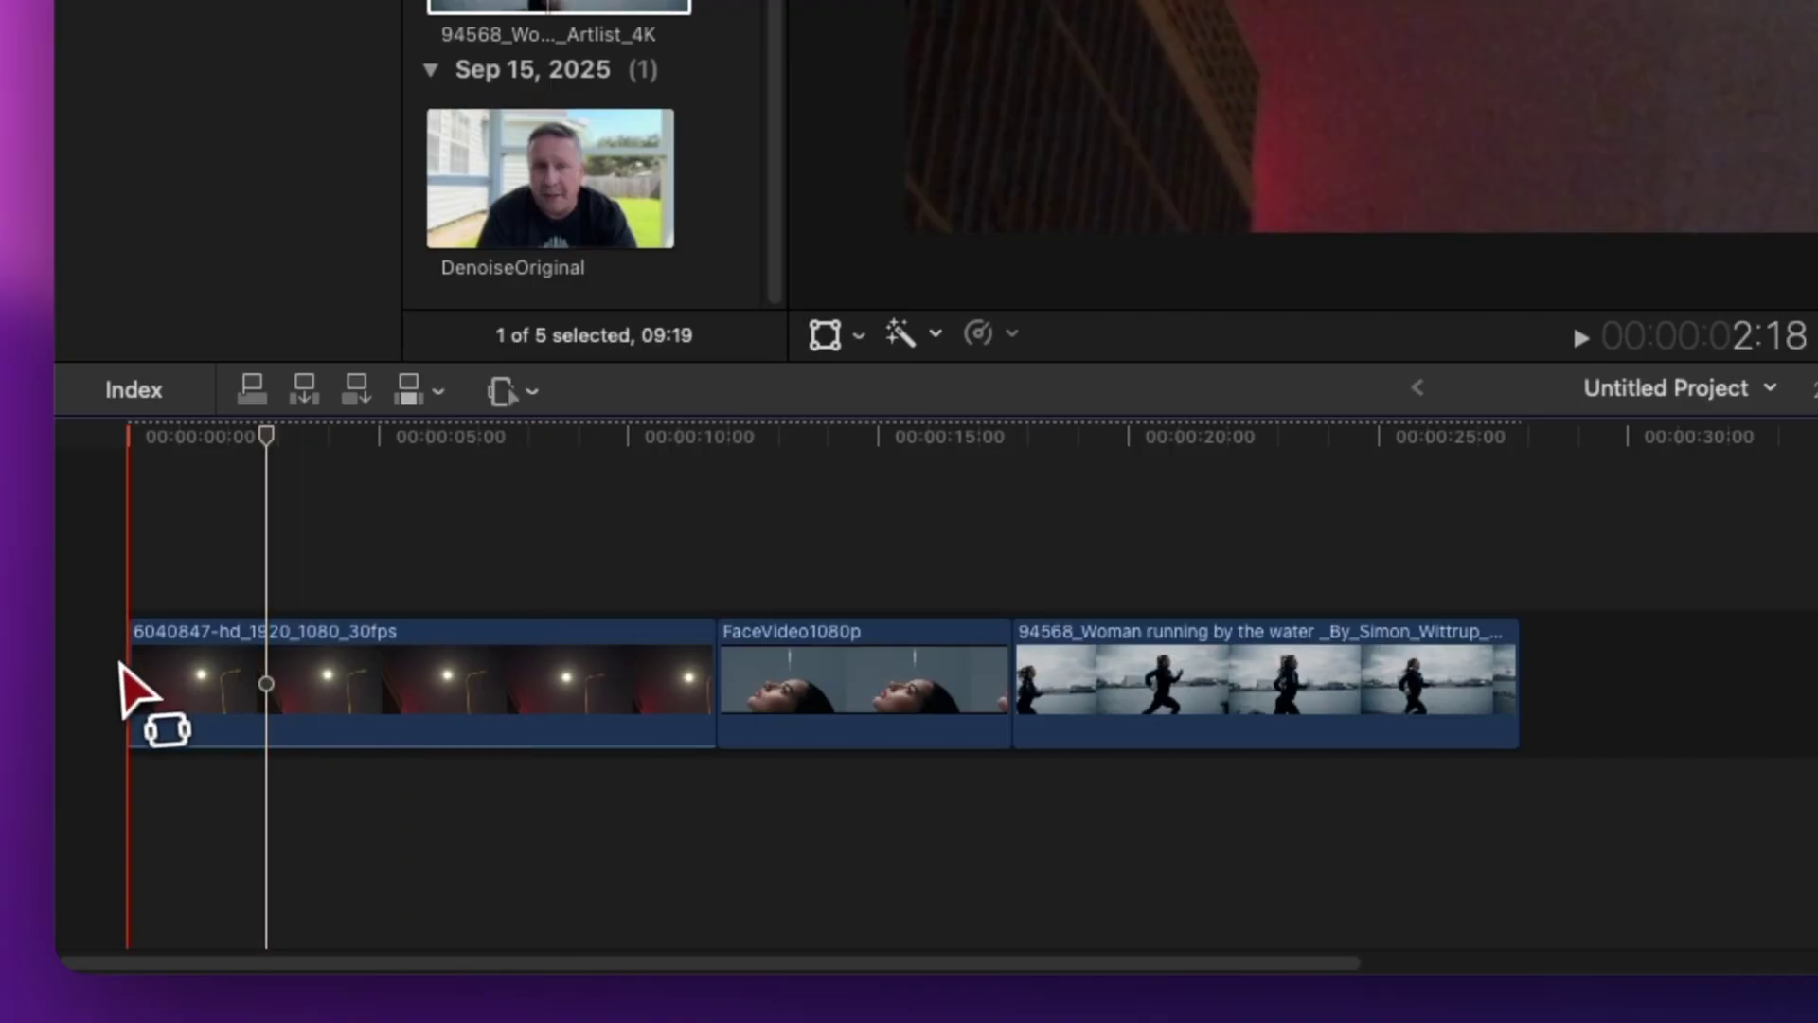
pyautogui.moveTo(132, 684); pyautogui.dragTo(721, 687)
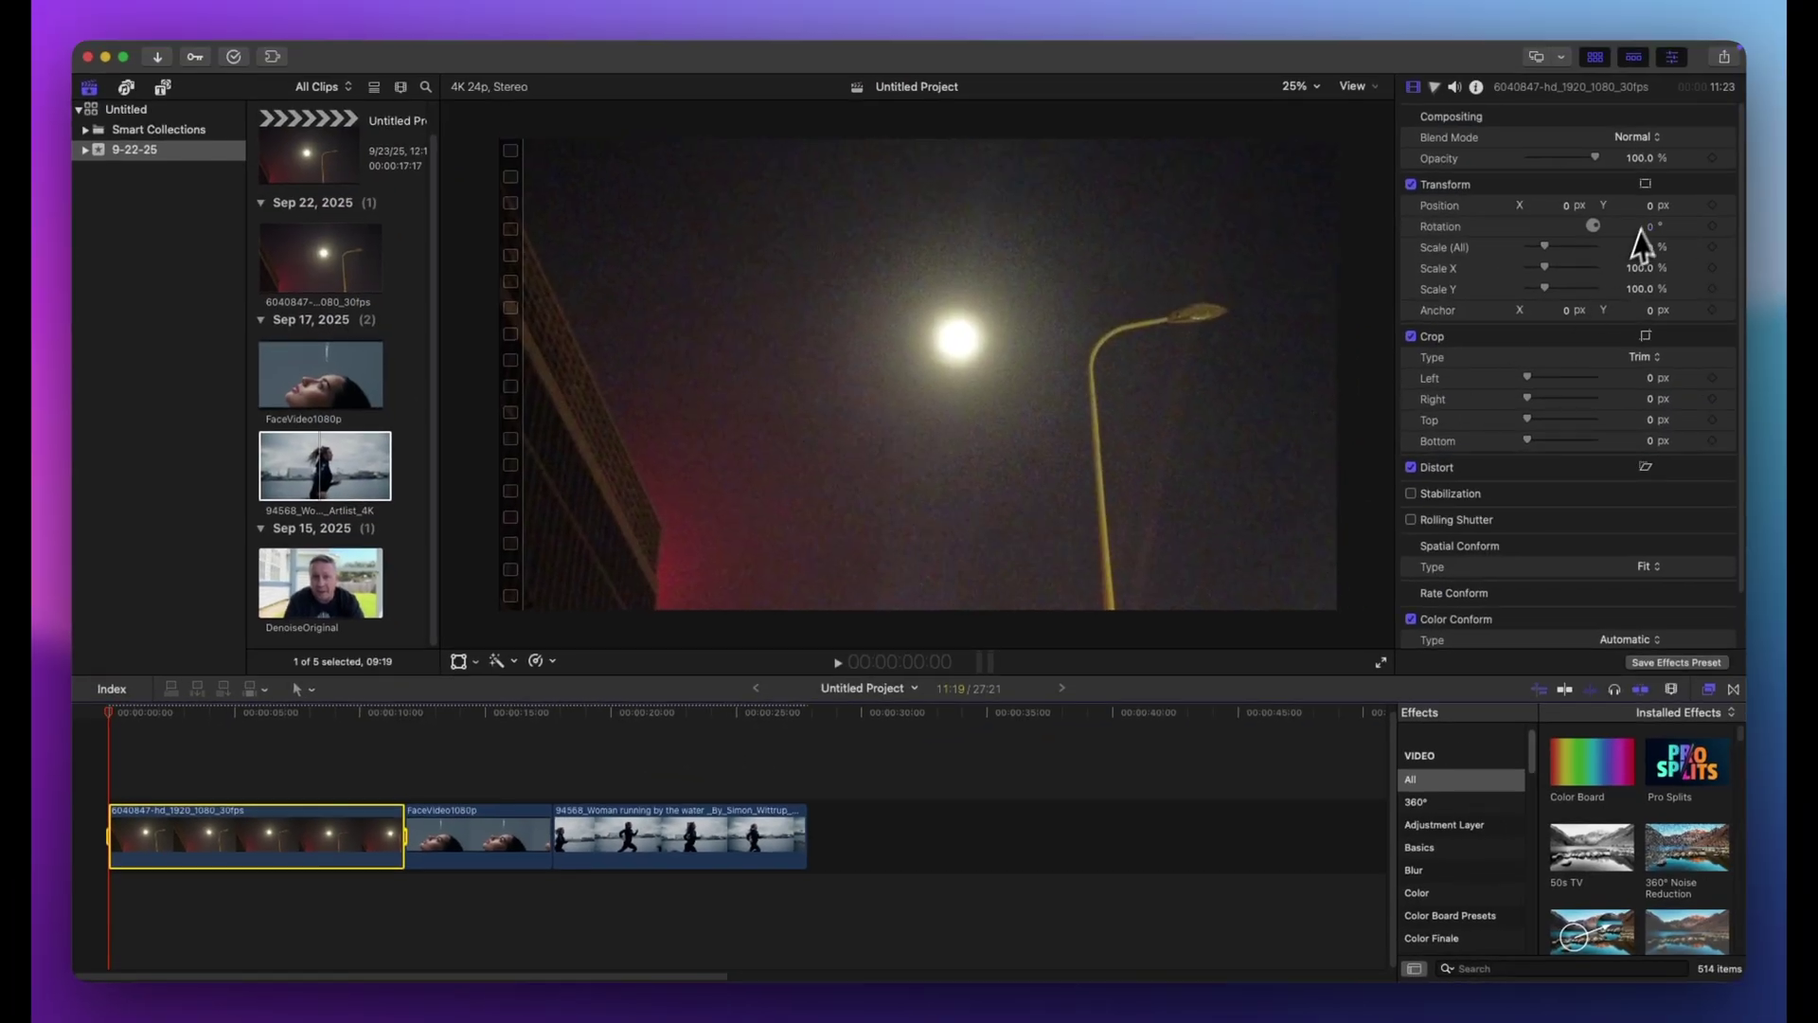
pyautogui.click(1723, 57)
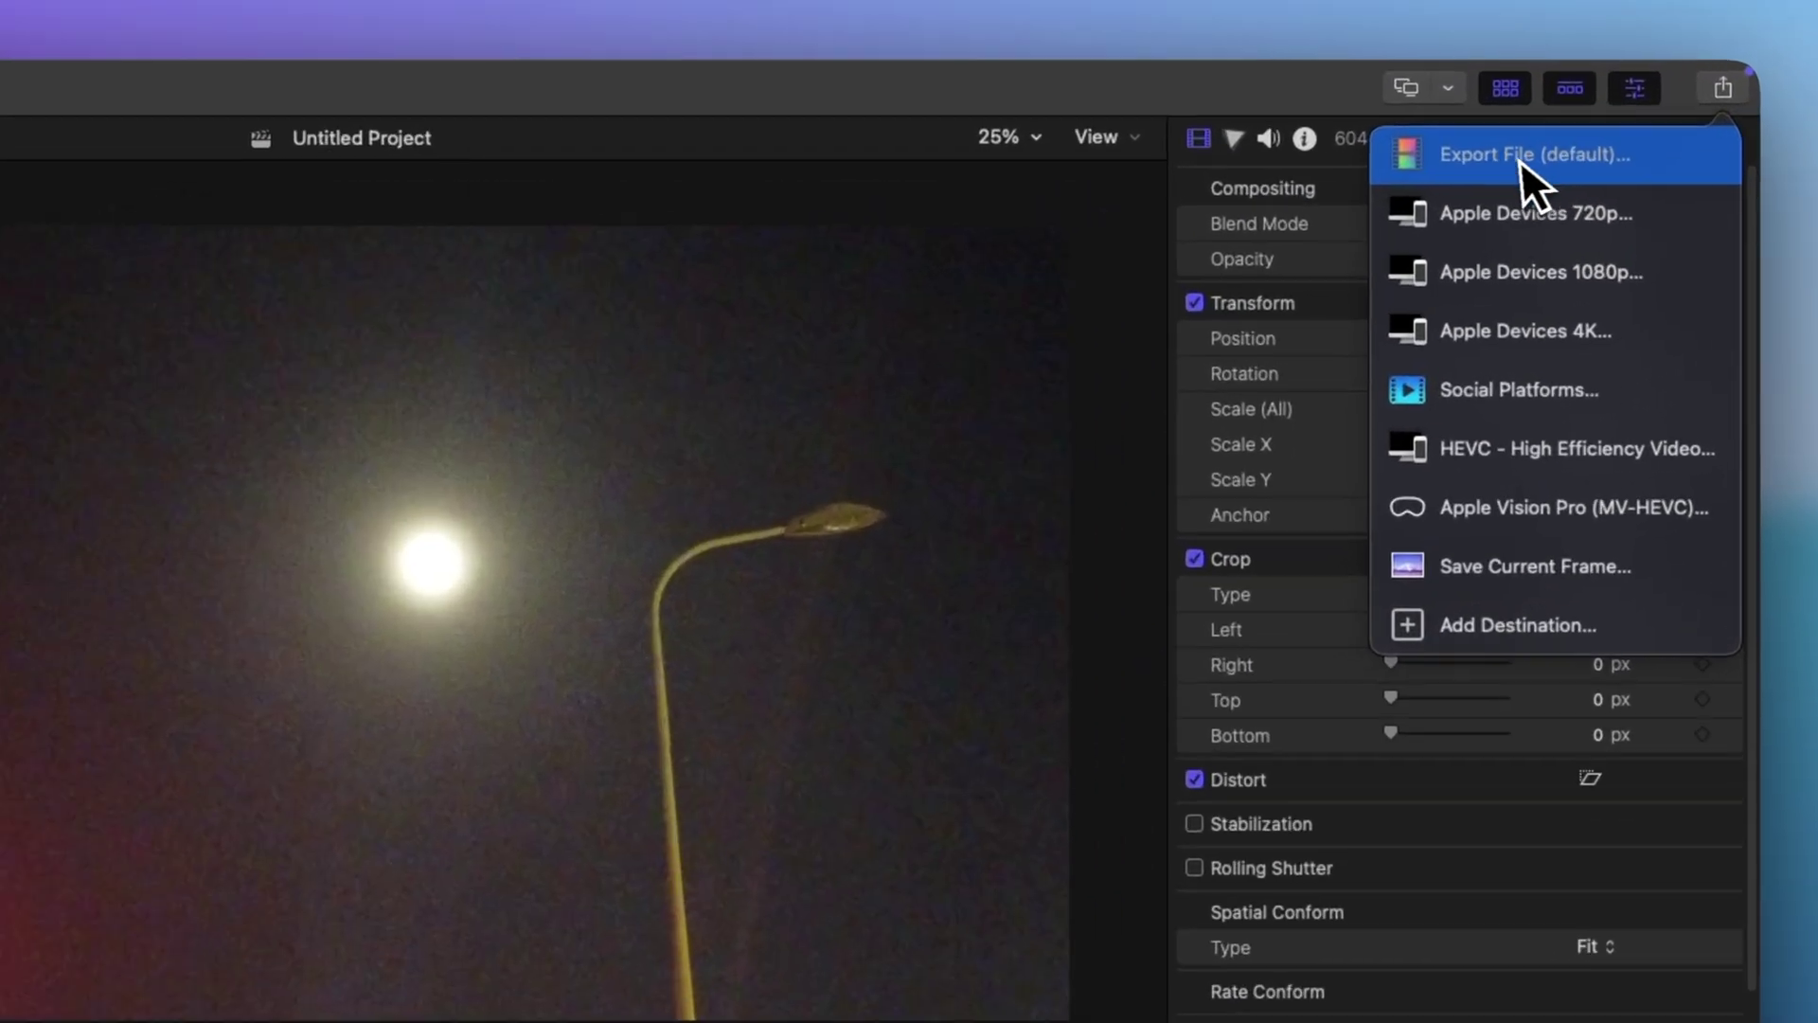
pyautogui.click(1432, 173)
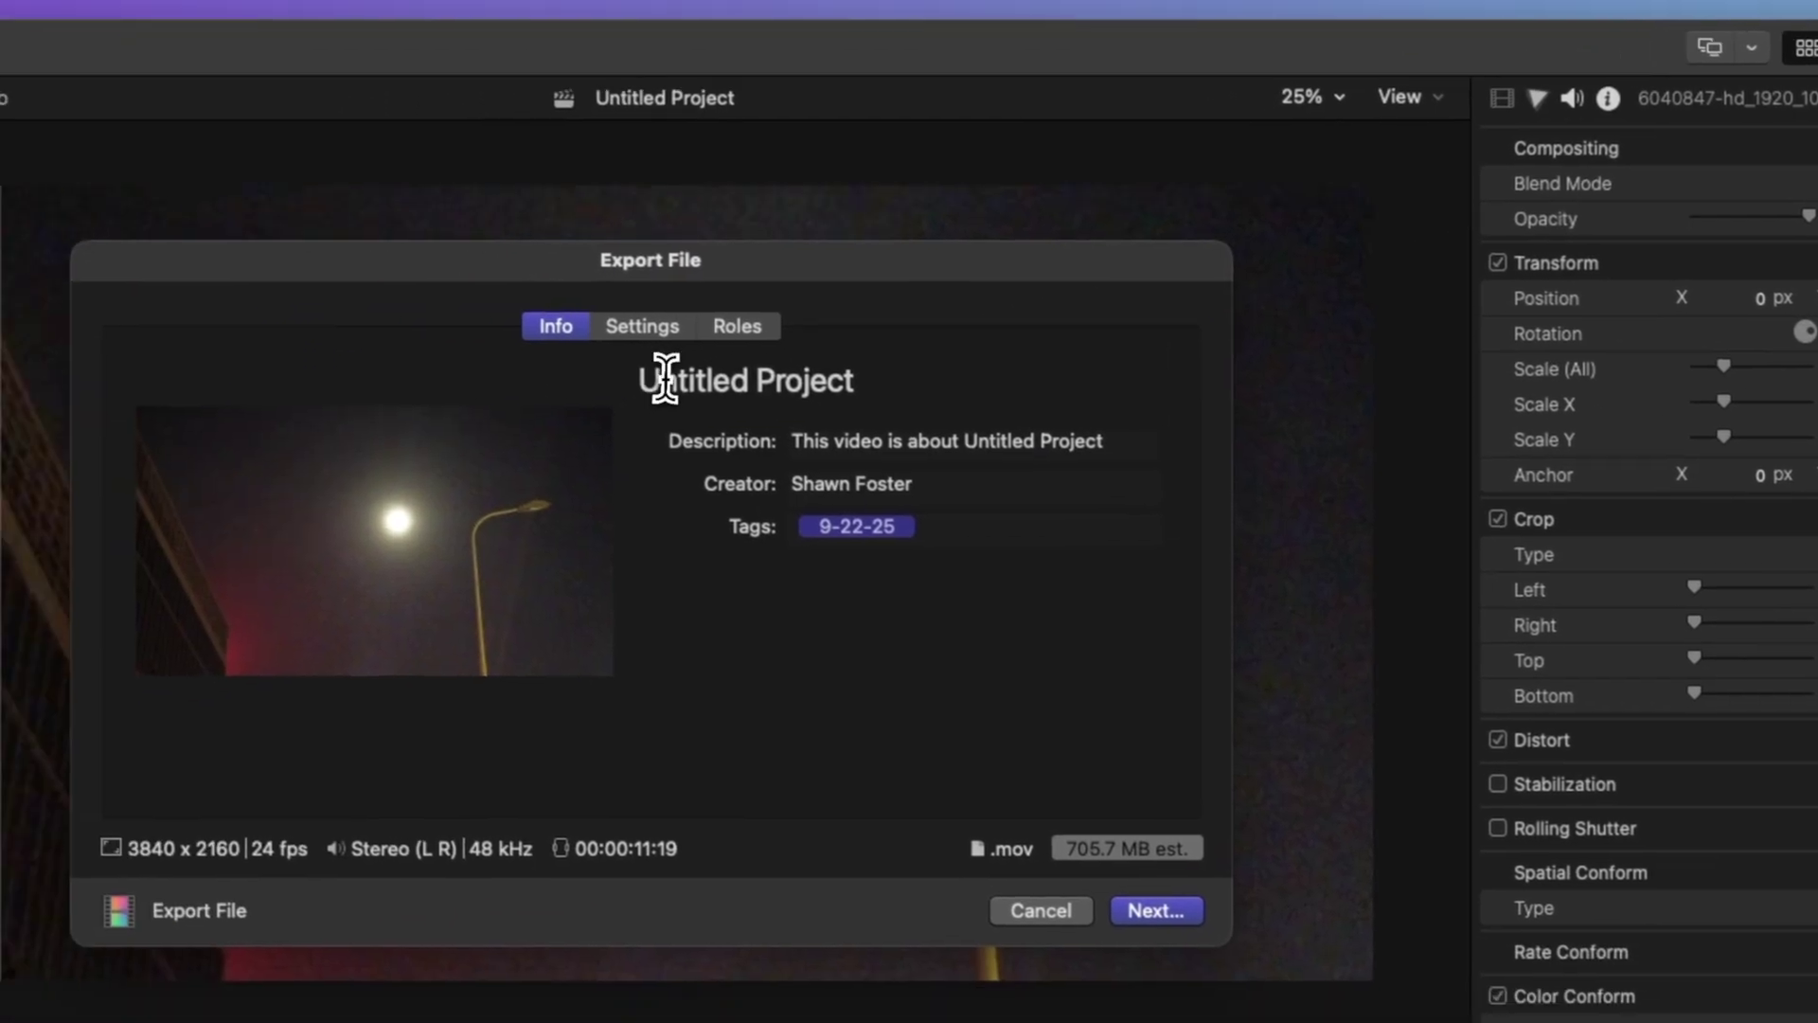
pyautogui.click(365, 464)
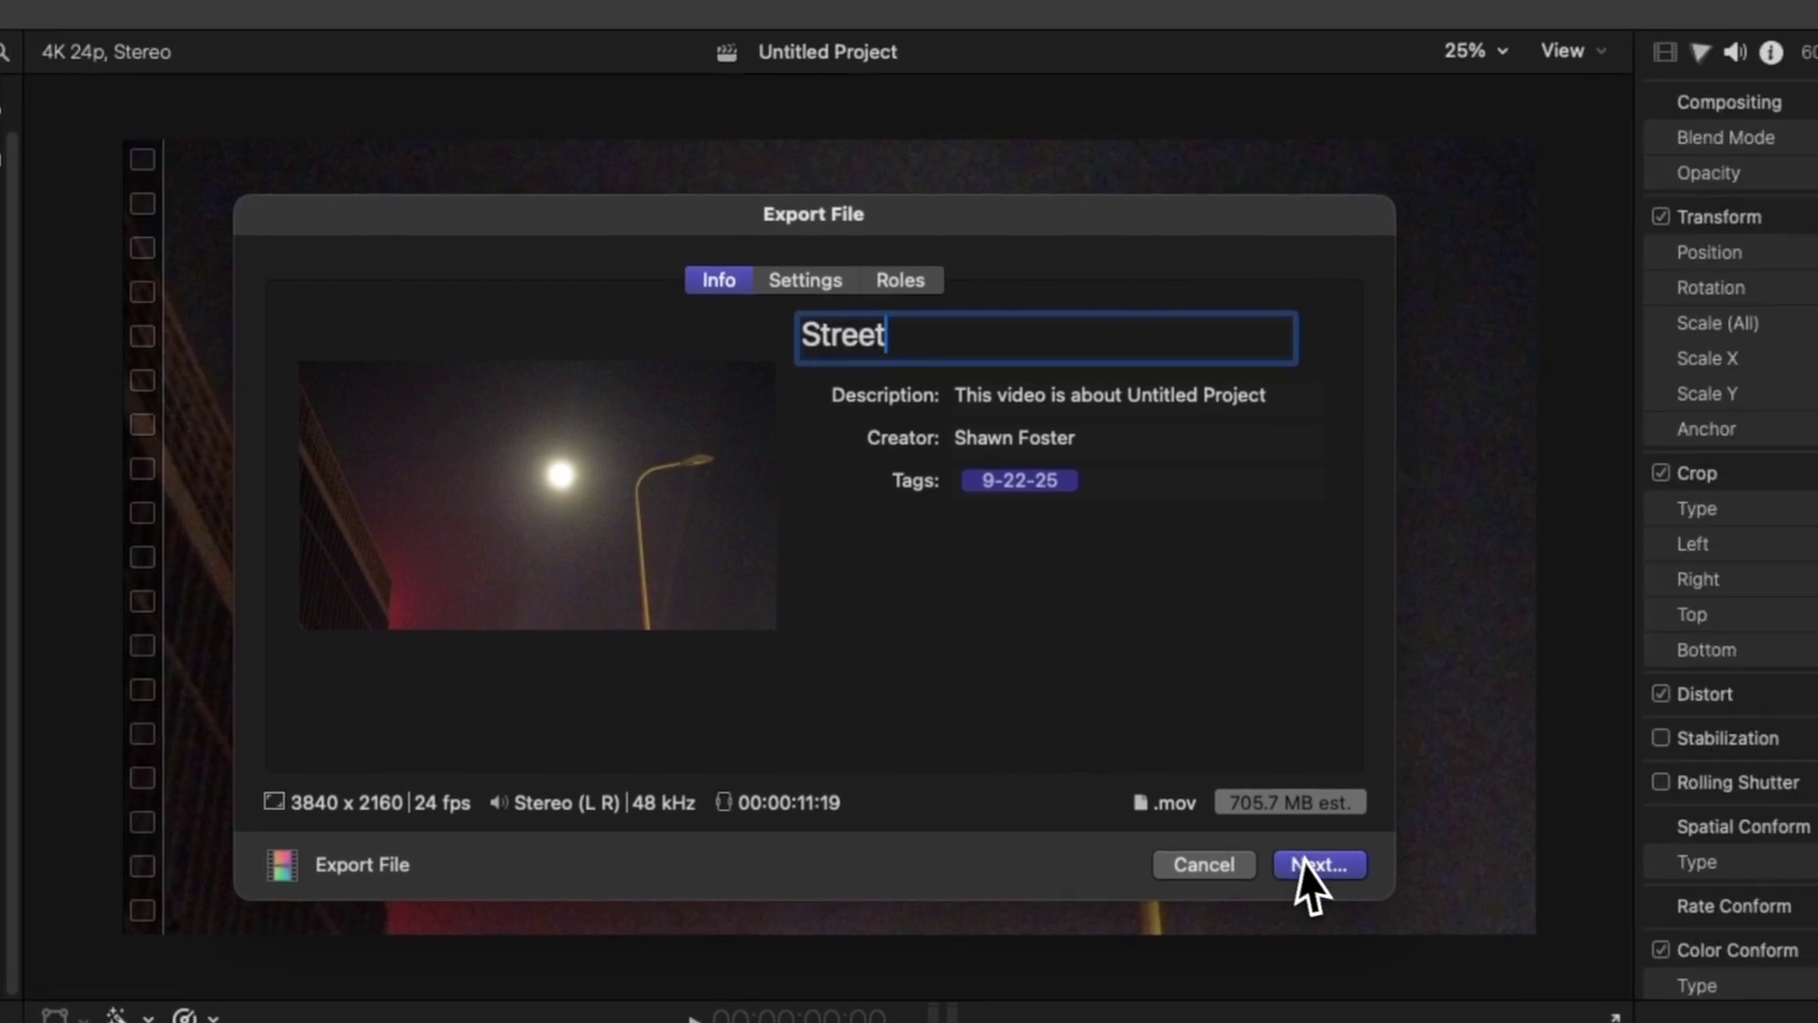
pyautogui.click(1515, 808)
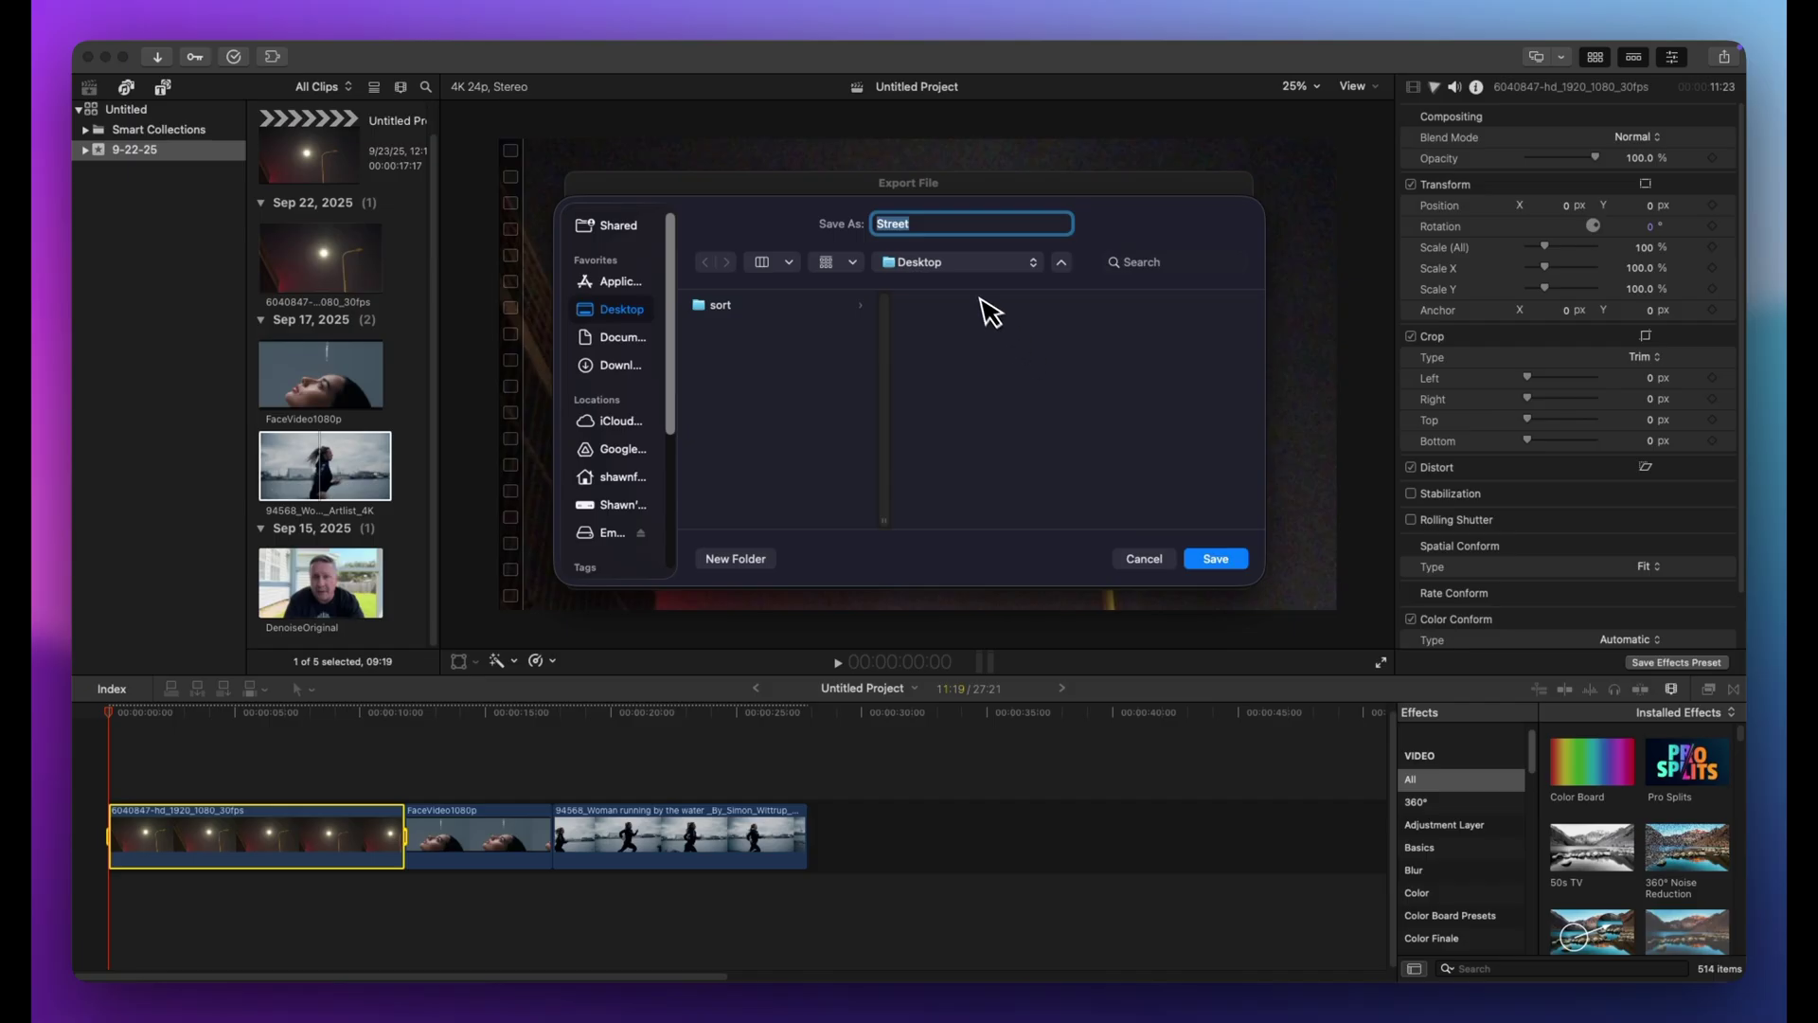
pyautogui.click(1216, 559)
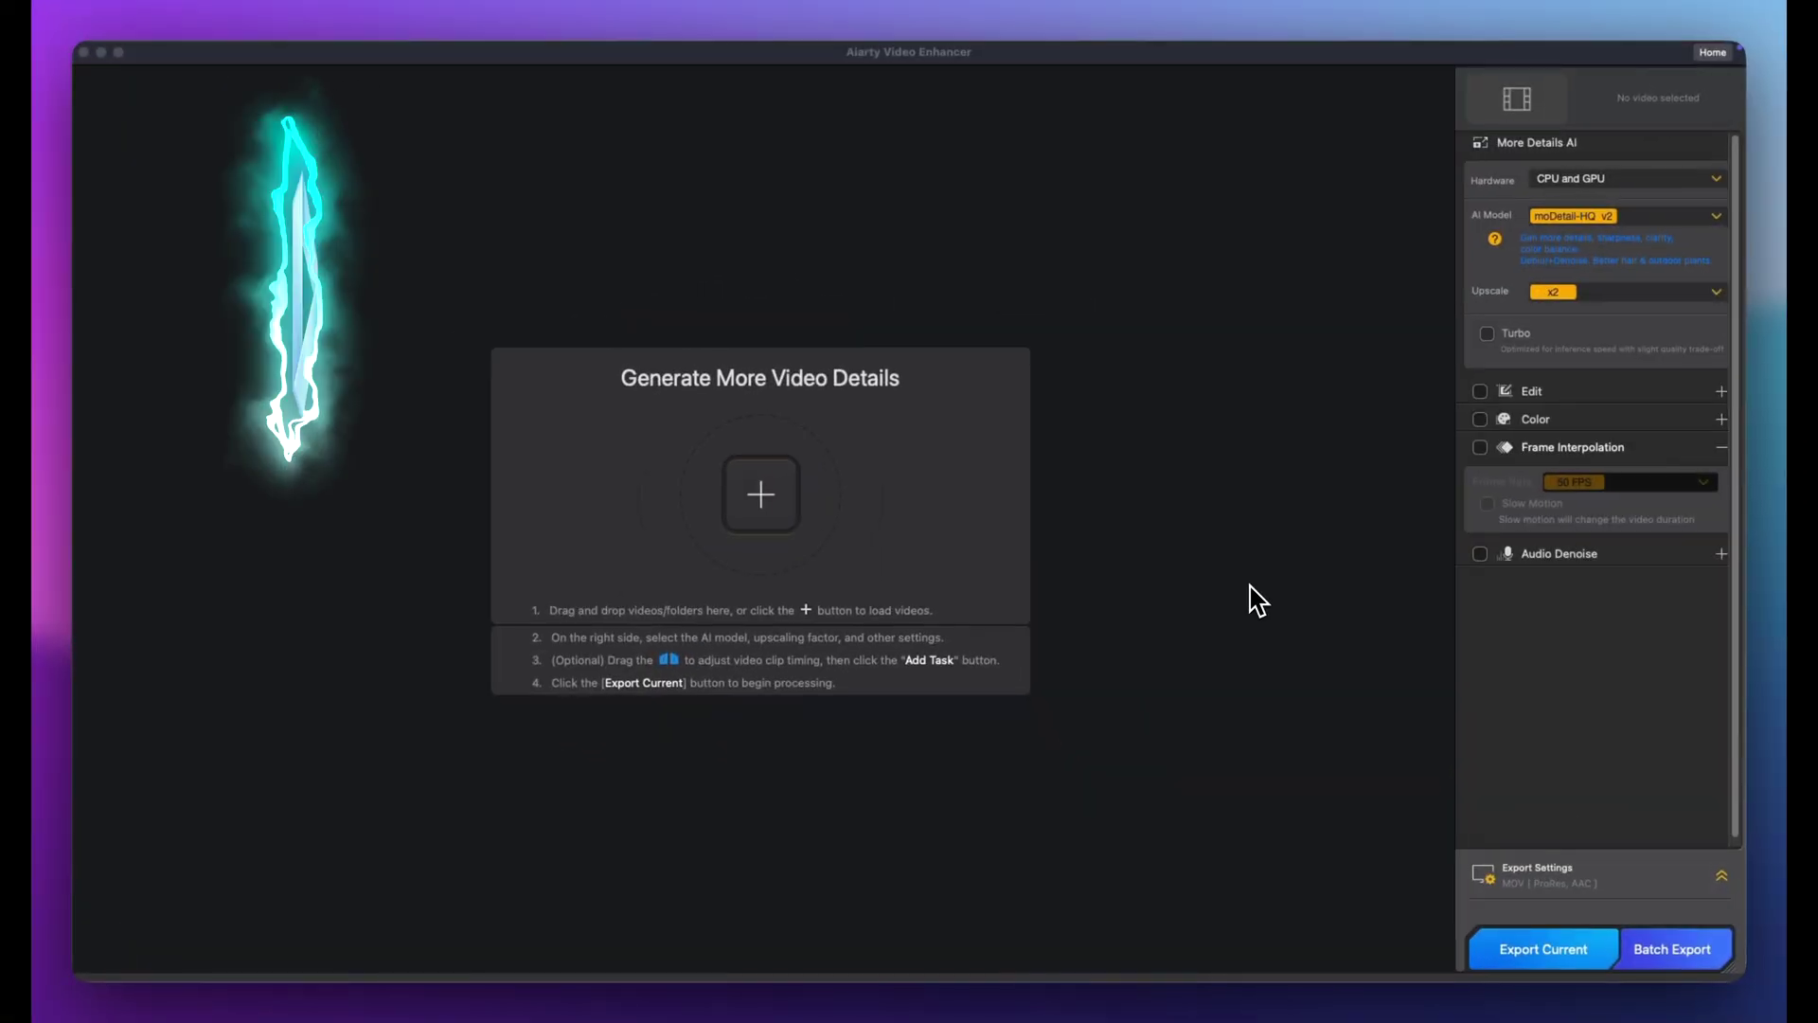
# Load Street.mov from the Desktop into Aiarty Video Enhancer.
pyautogui.click(149, 957)
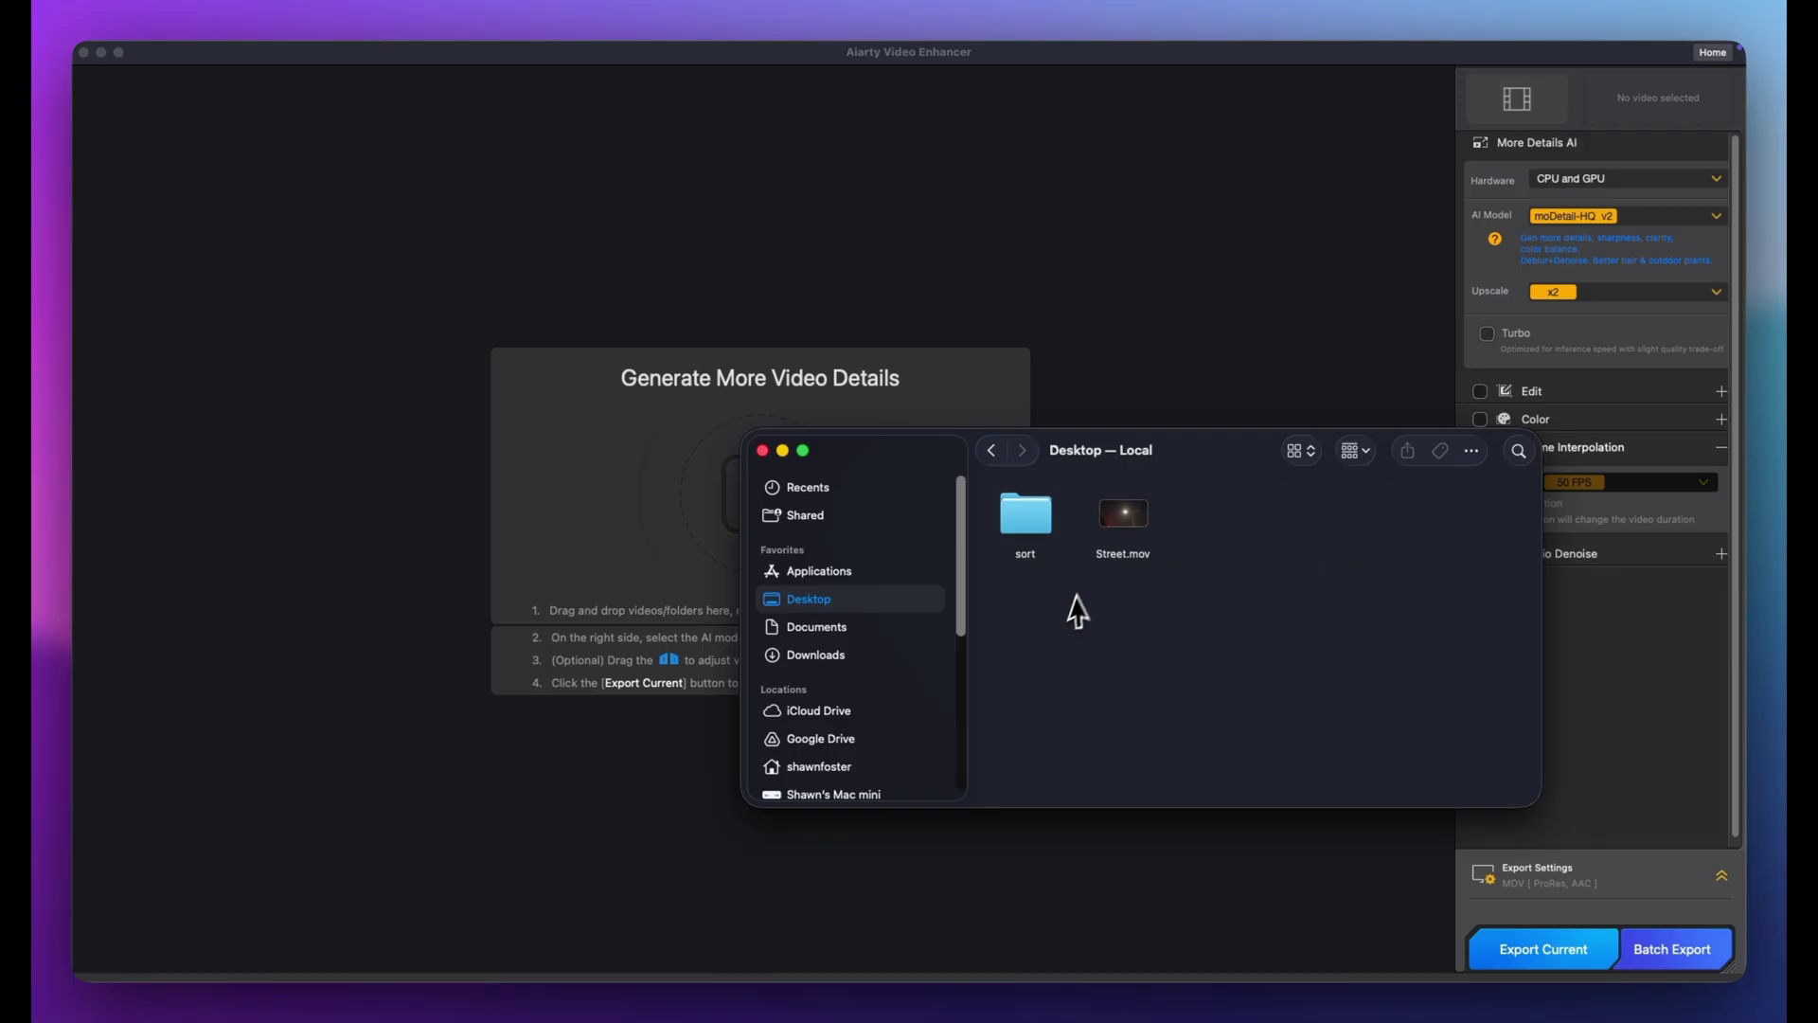
pyautogui.moveTo(651, 377); pyautogui.dragTo(649, 377)
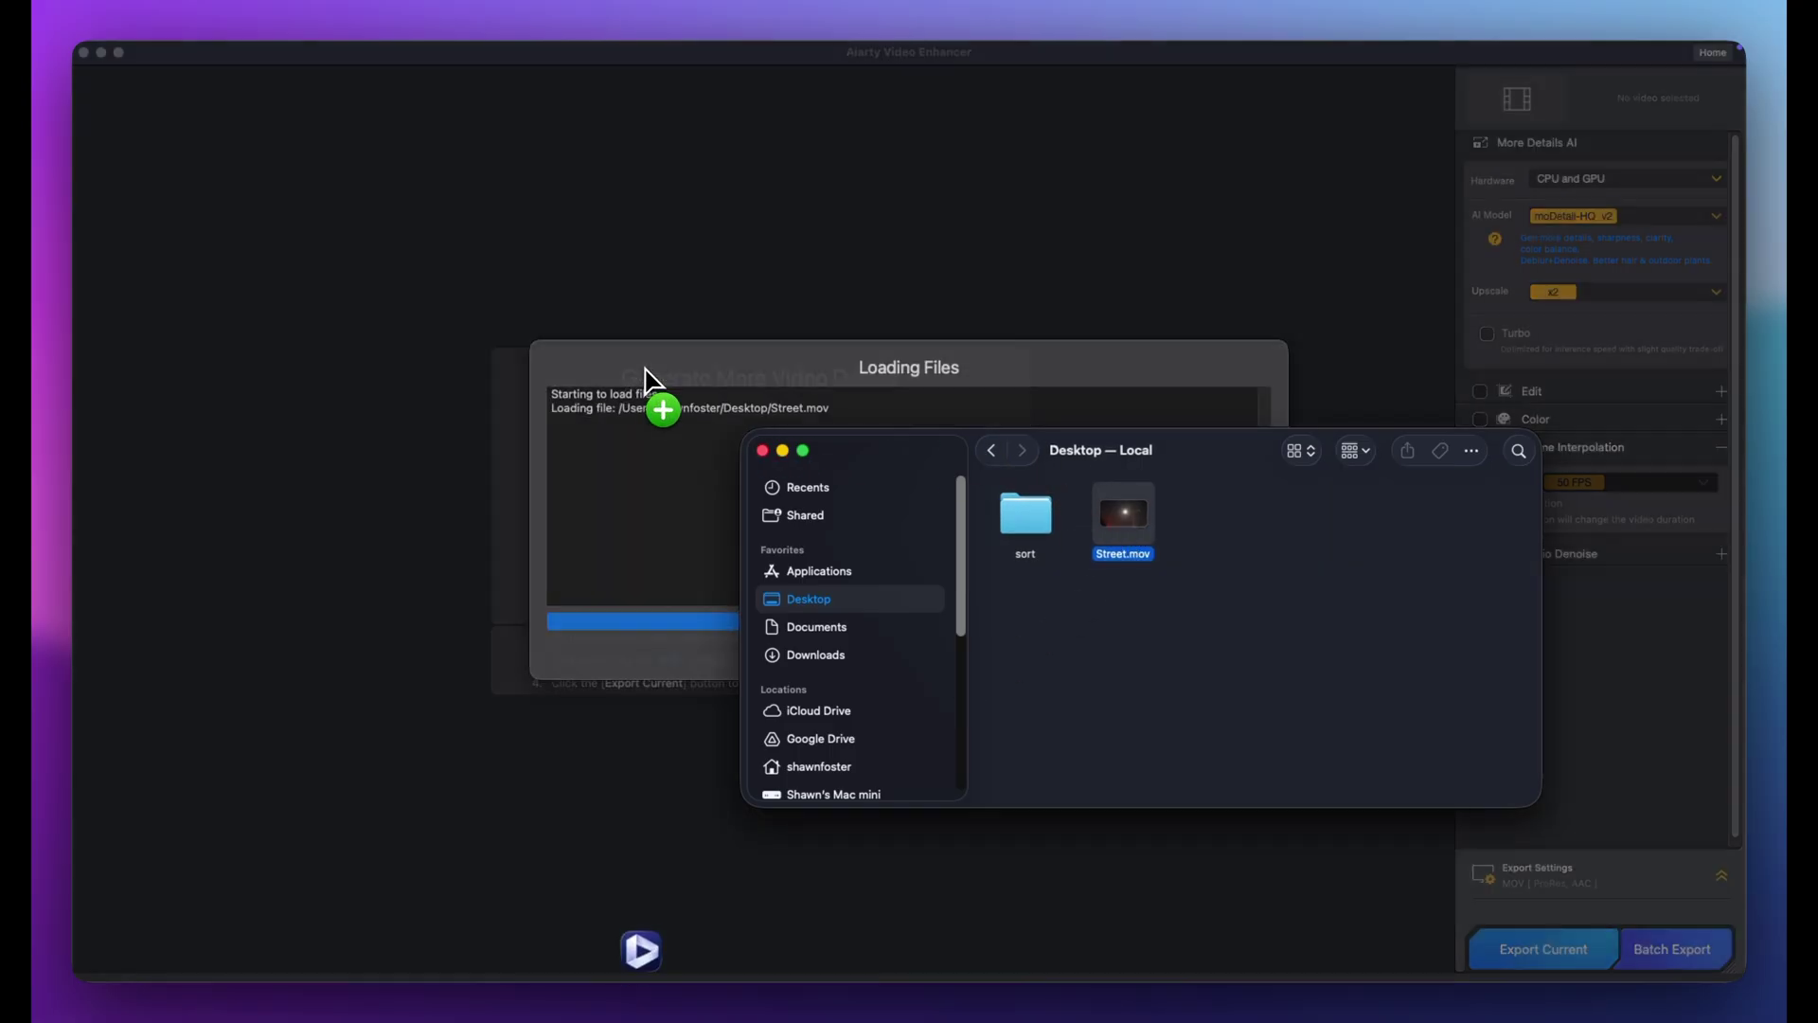
pyautogui.click(783, 452)
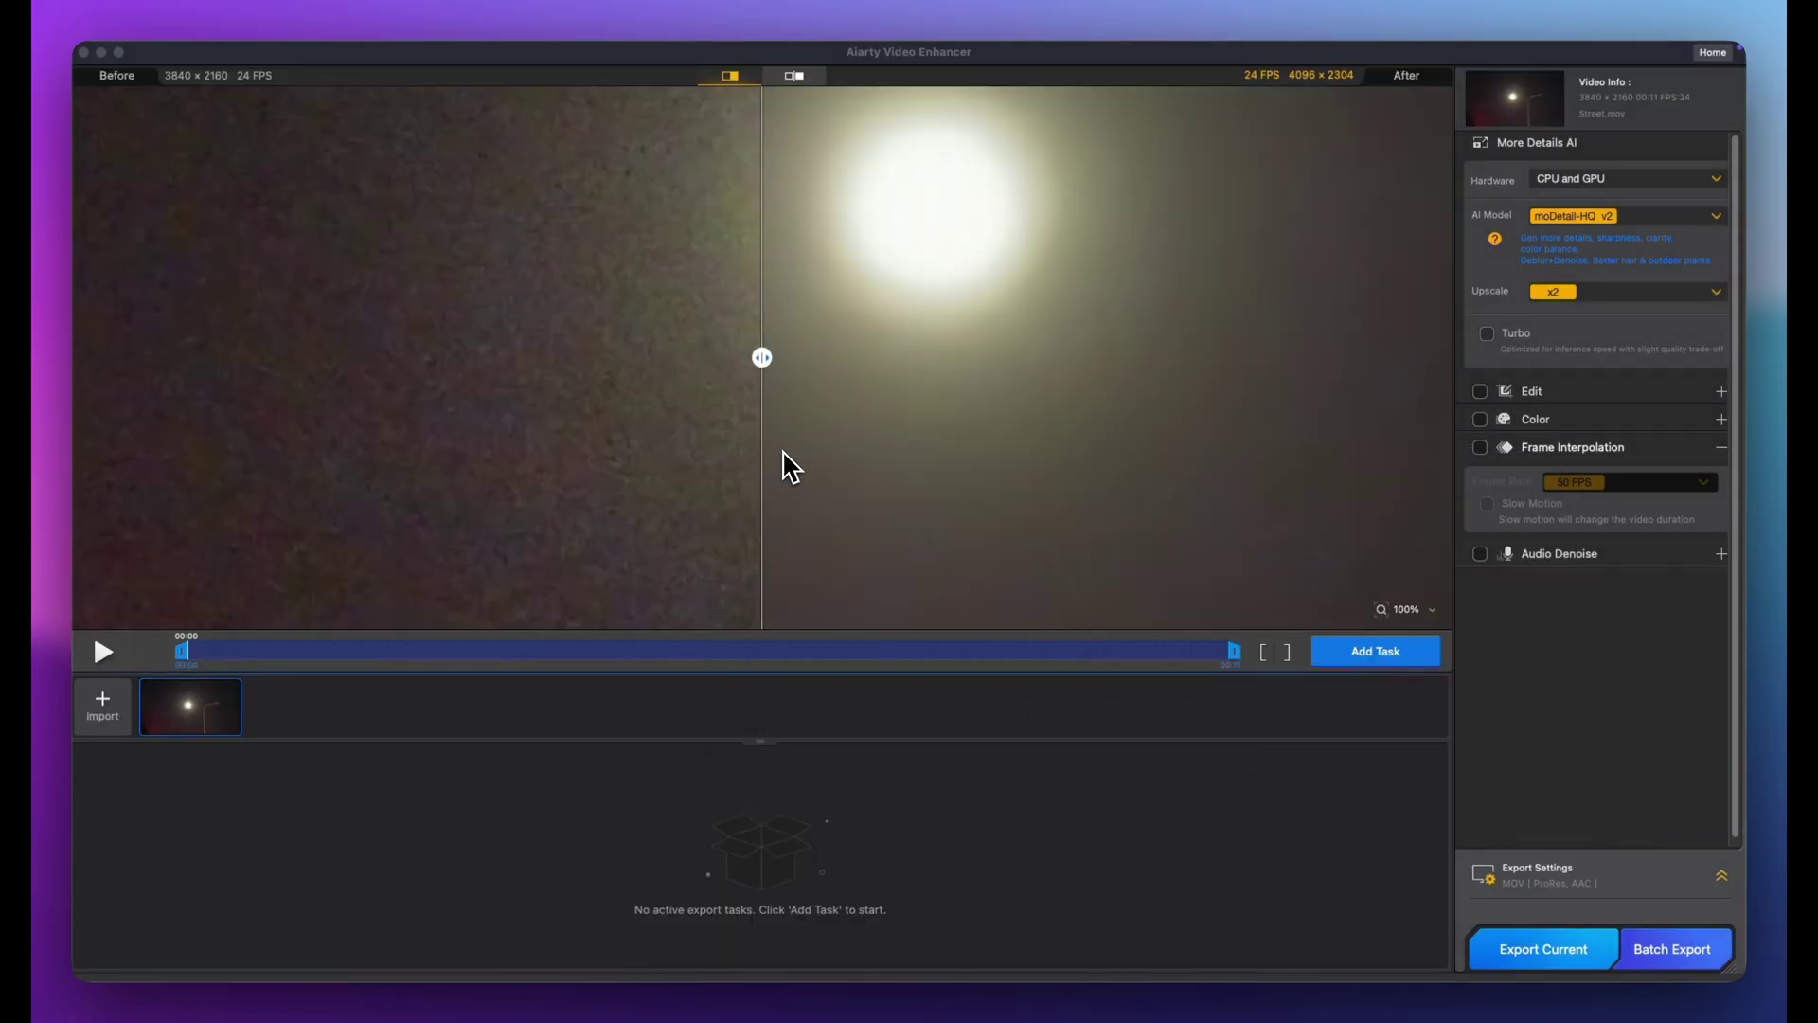
# Compare the clip before and after enhancement in the single-frame split view, sweeping the divider across the picture.
pyautogui.scroll(-3, 769, 251)
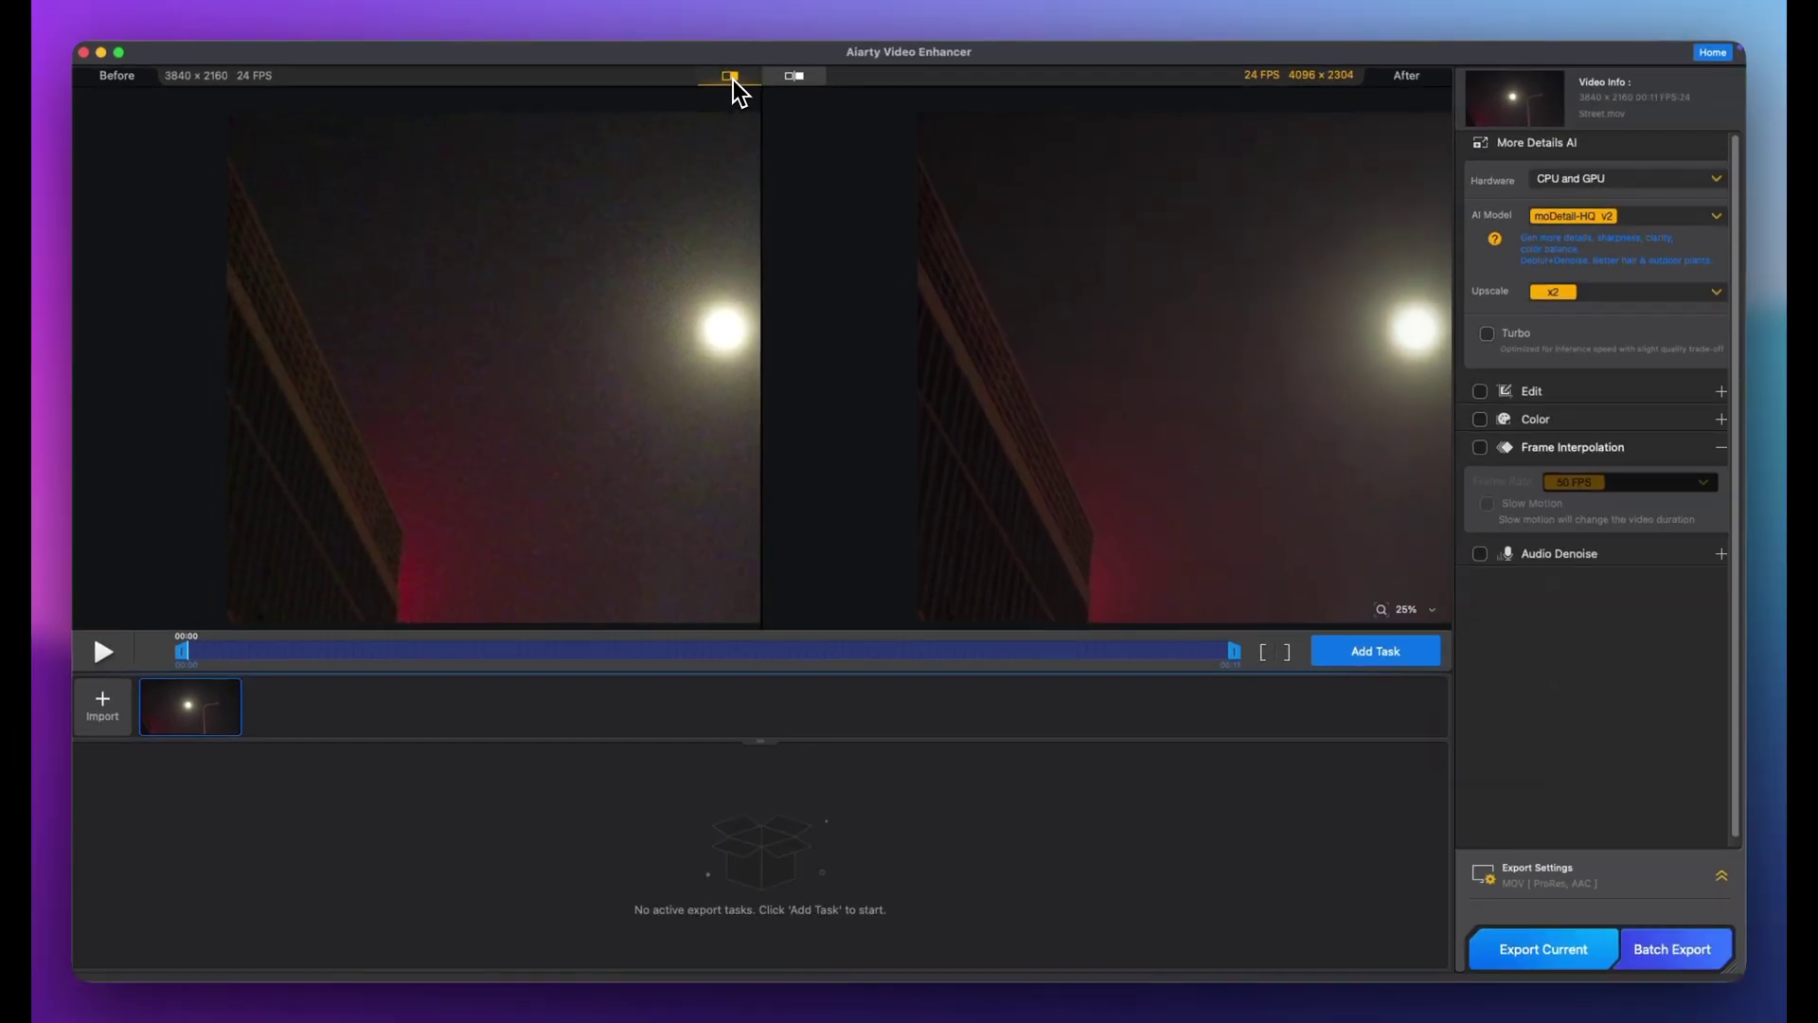
pyautogui.click(734, 79)
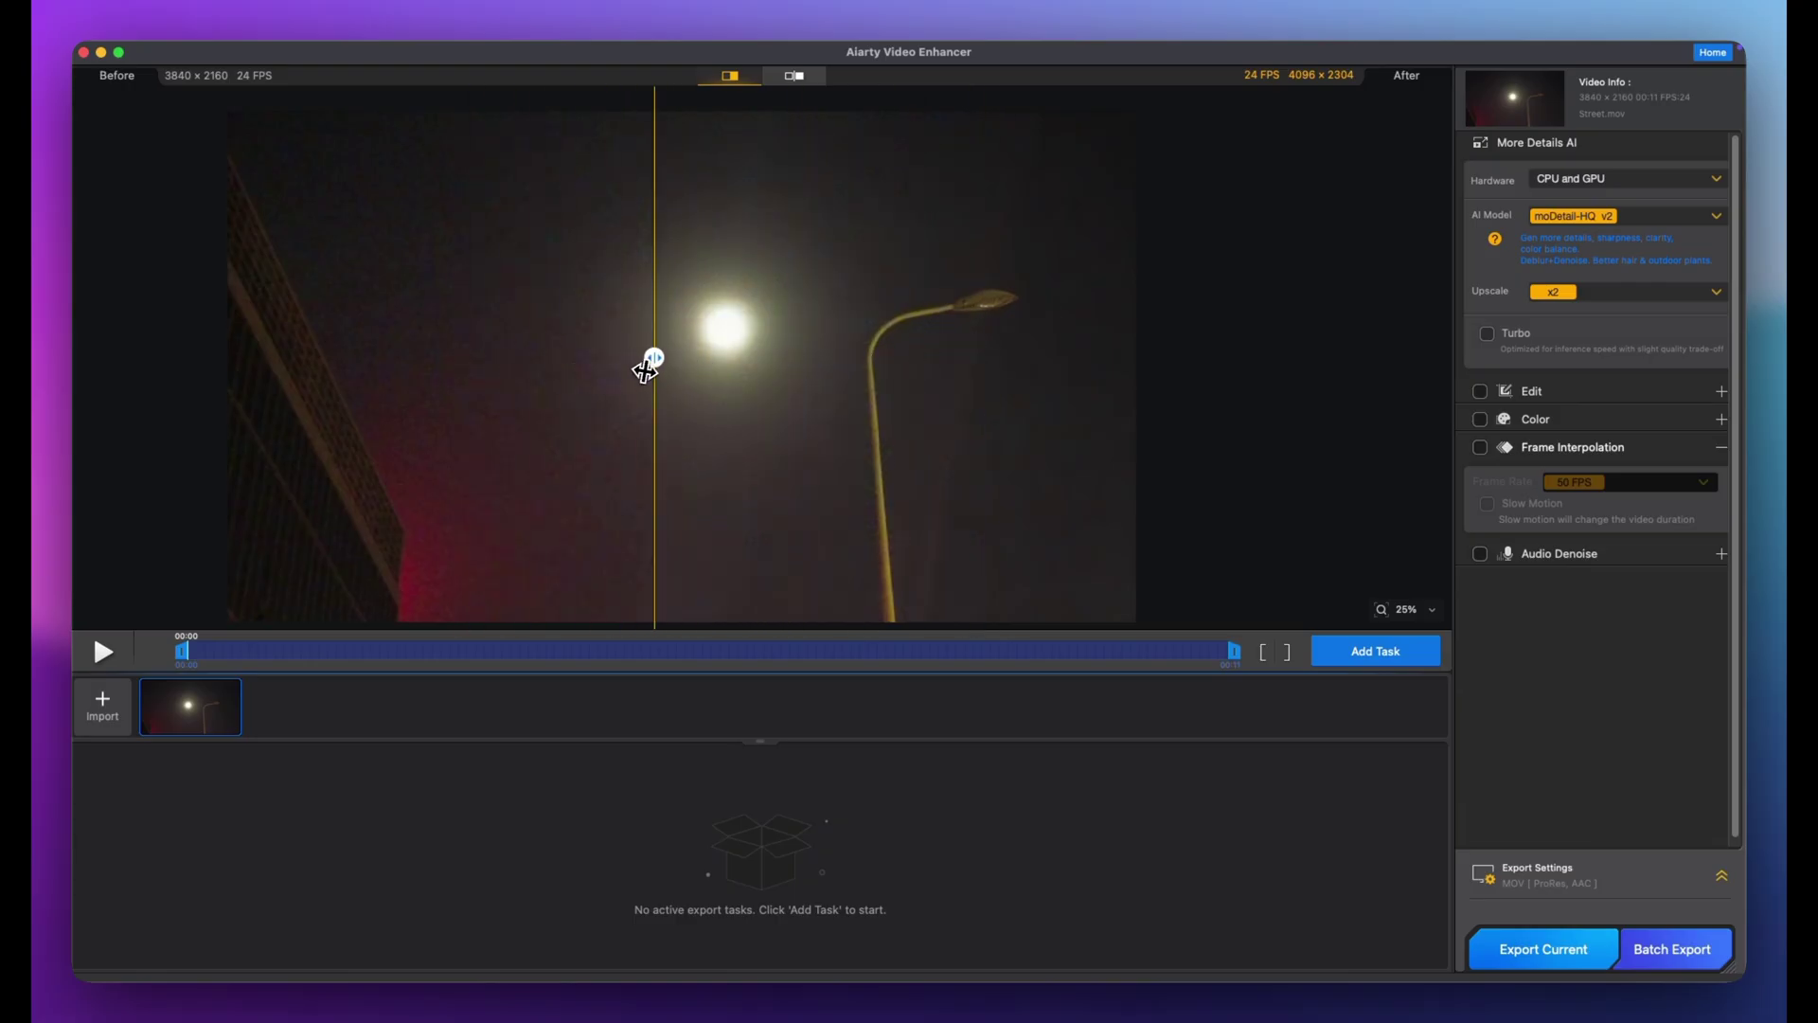
pyautogui.moveTo(952, 360); pyautogui.dragTo(1047, 358)
pyautogui.moveTo(875, 358); pyautogui.dragTo(622, 358)
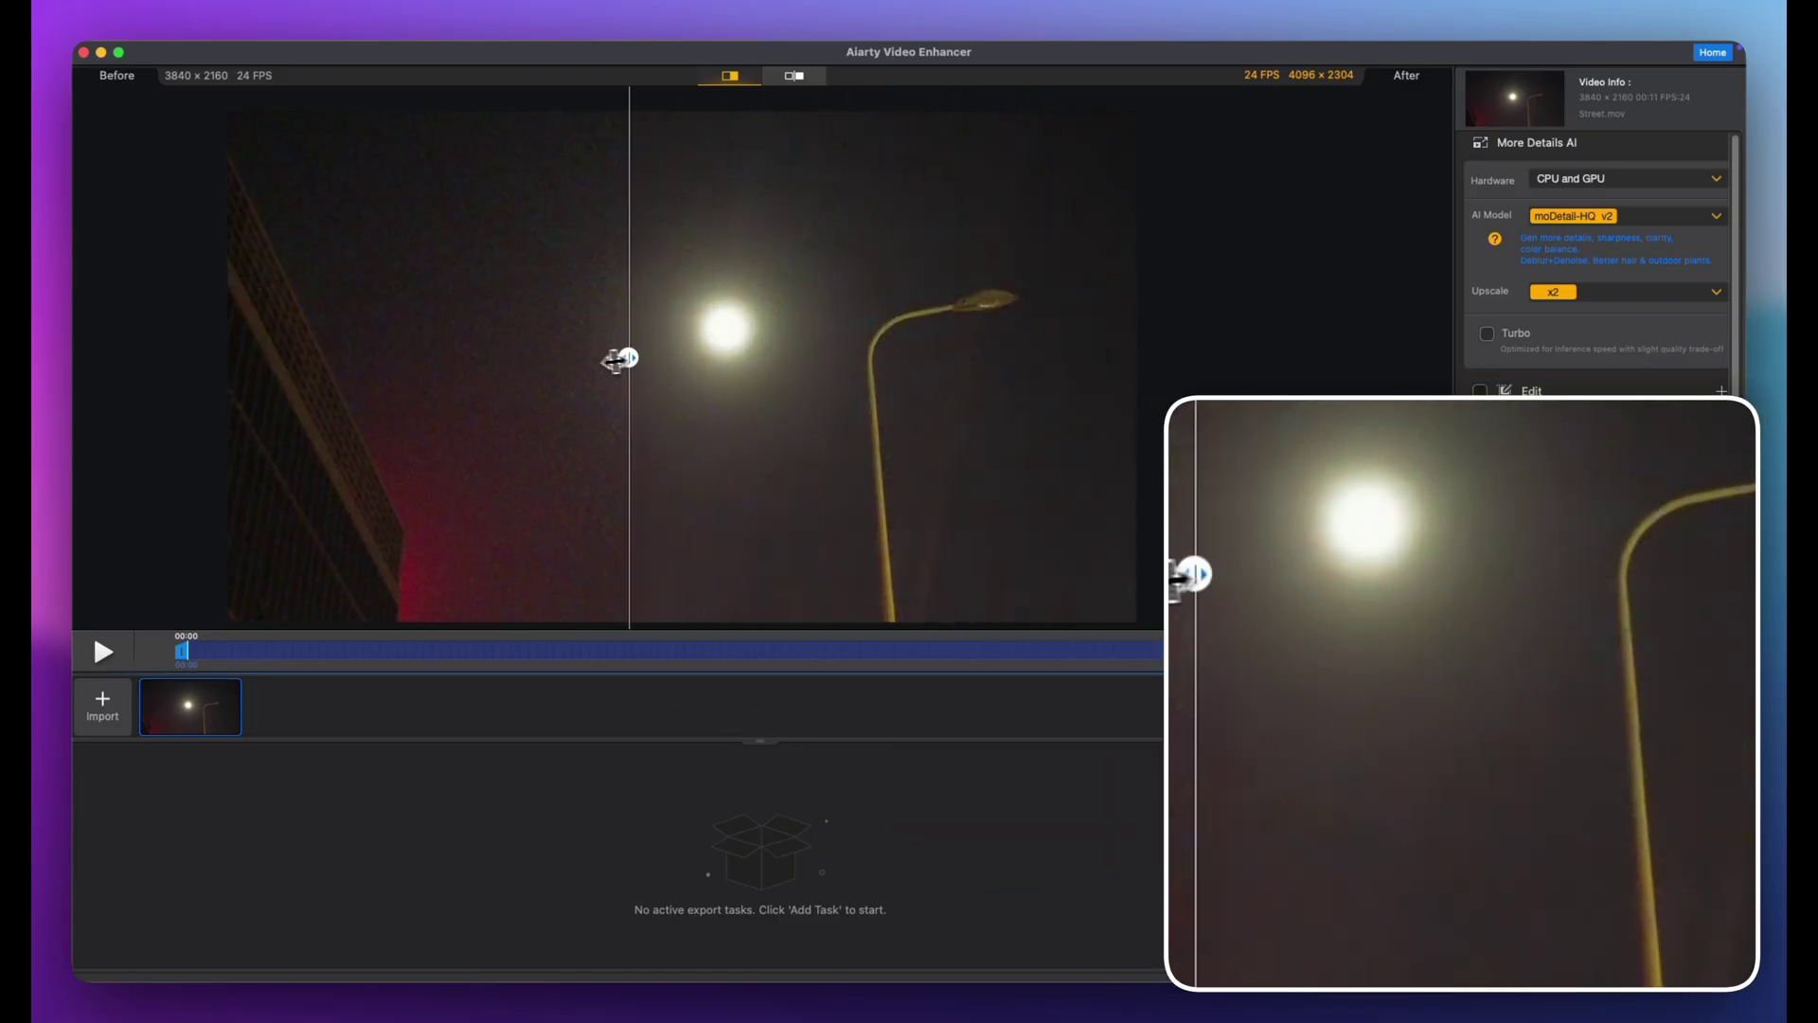
# Examine the moon and street lamp in the before-and-after preview at several magnifications.
pyautogui.scroll(-3, 784, 369)
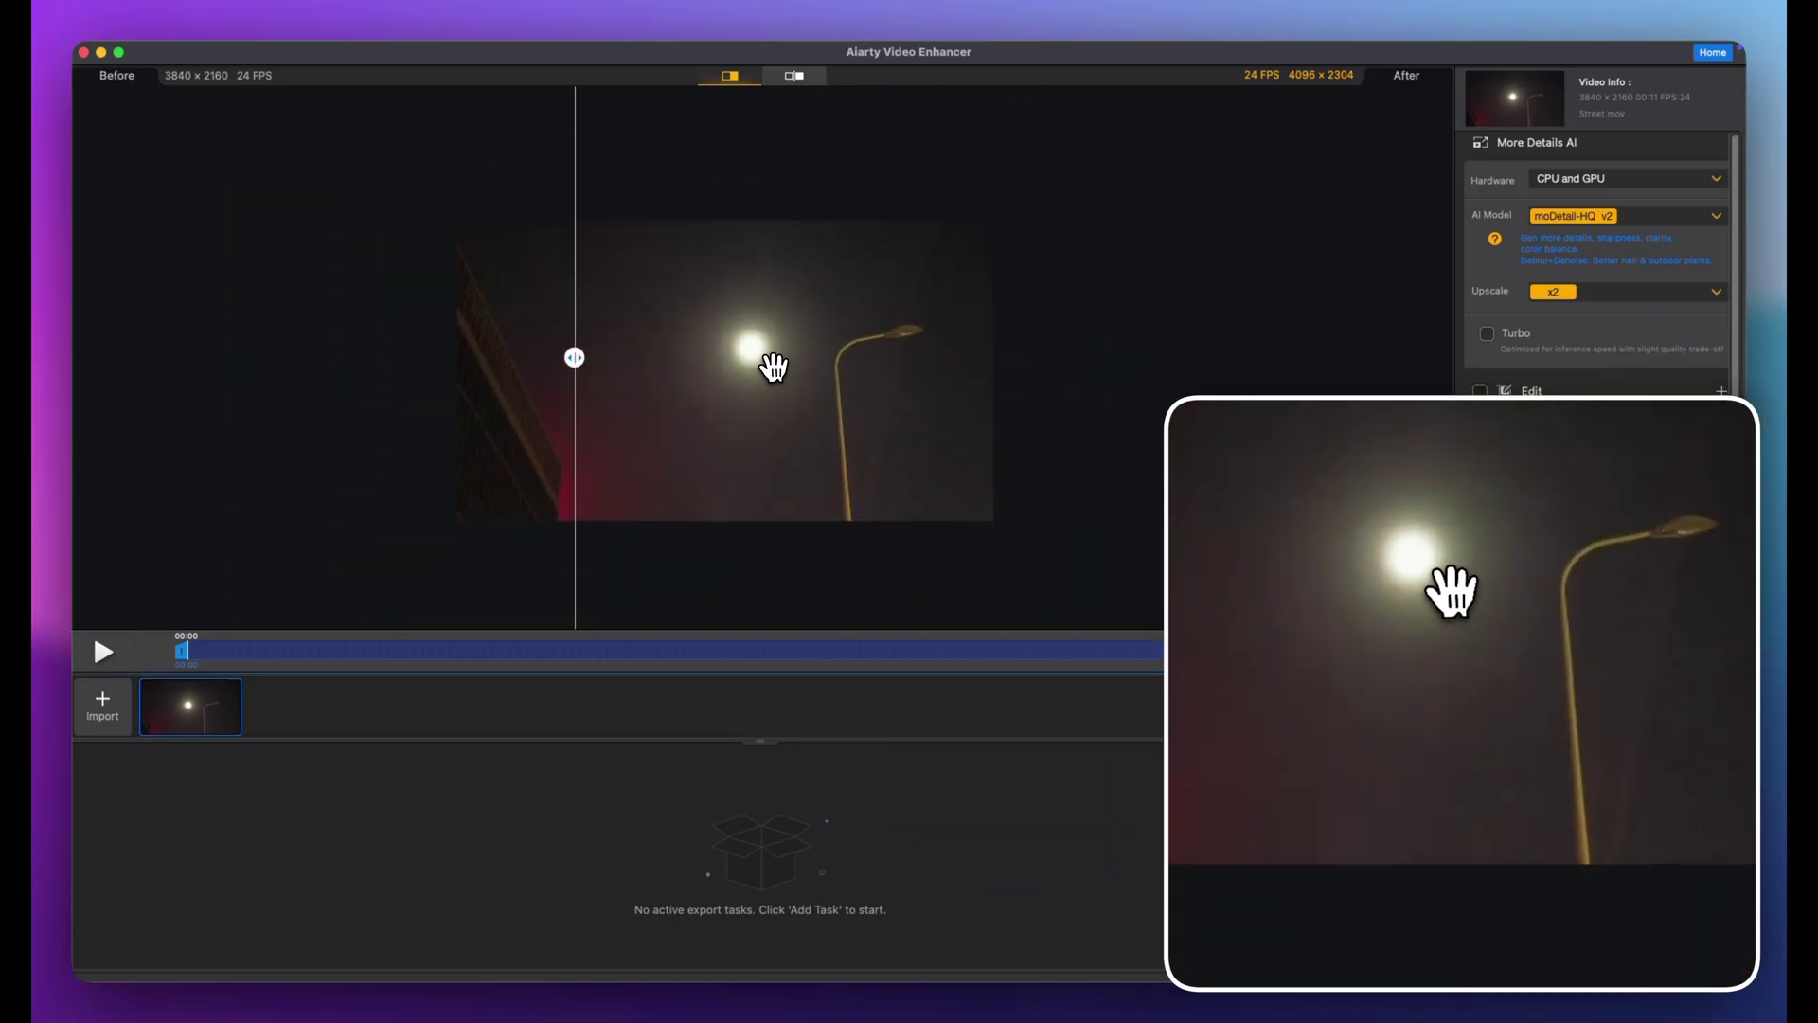
pyautogui.scroll(5, 772, 366)
pyautogui.moveTo(723, 381); pyautogui.dragTo(815, 394)
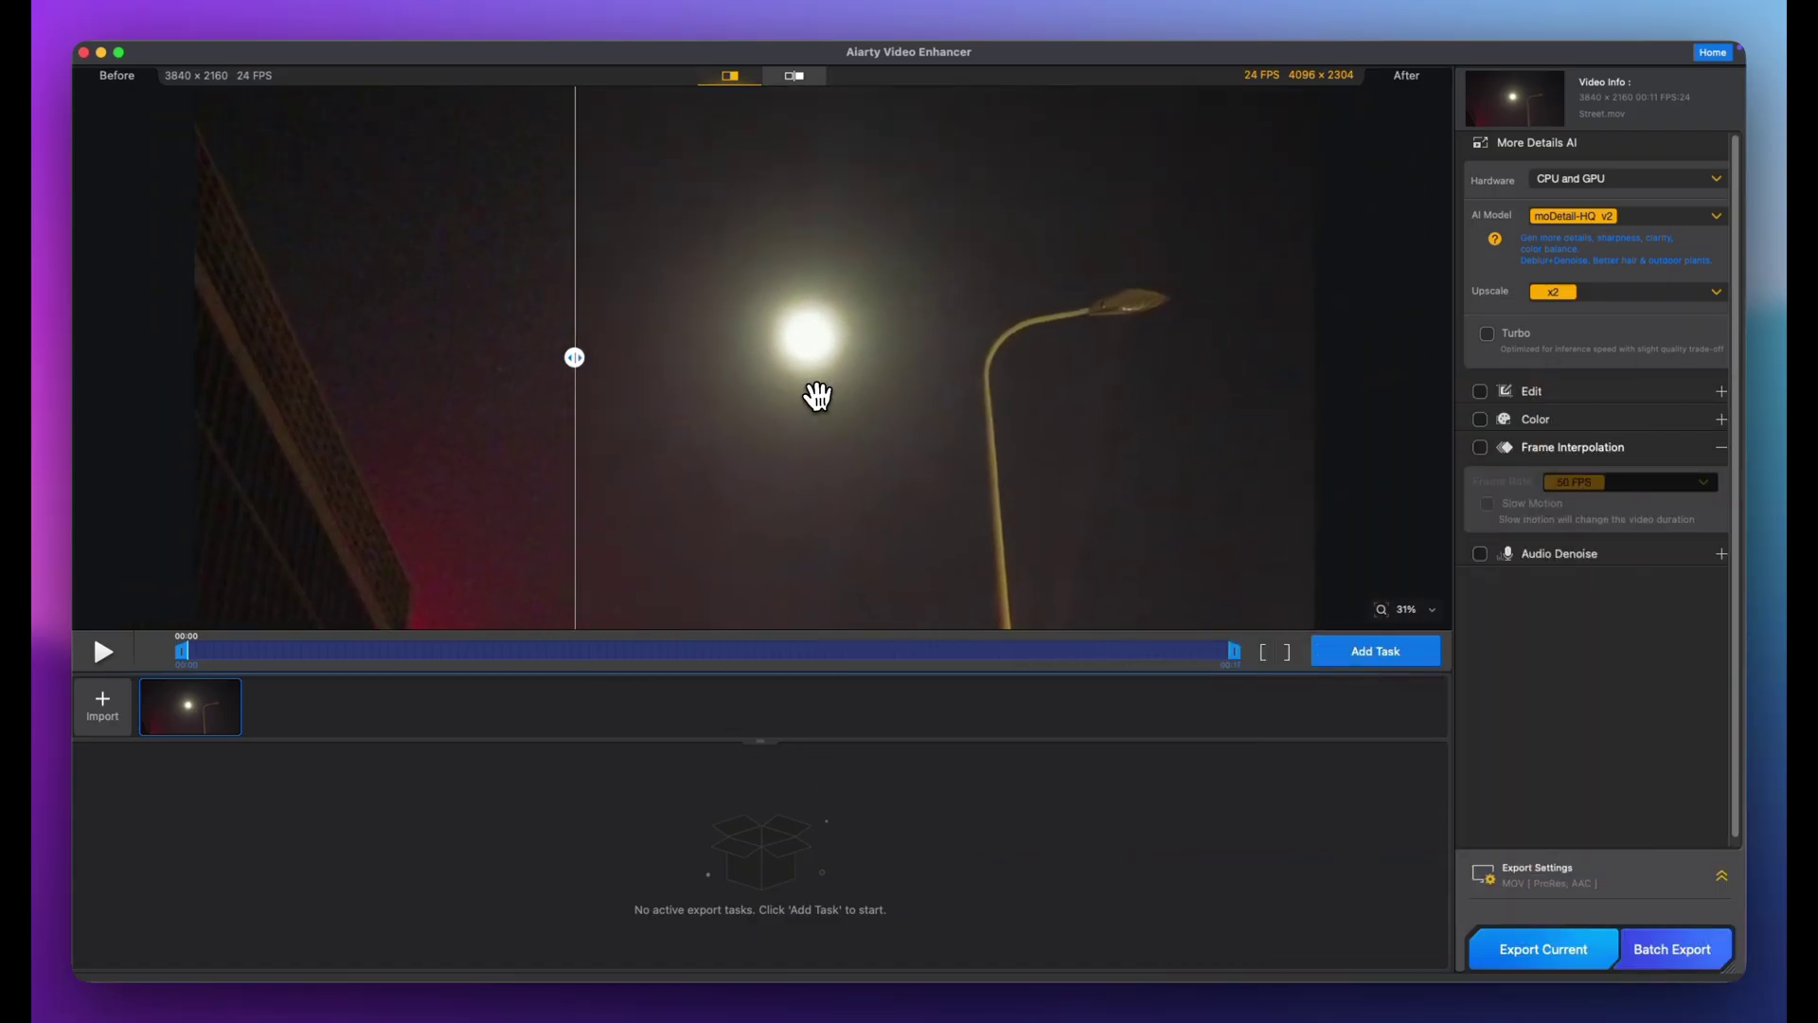
pyautogui.scroll(-3, 834, 381)
pyautogui.scroll(-1, 825, 372)
pyautogui.scroll(3, 816, 369)
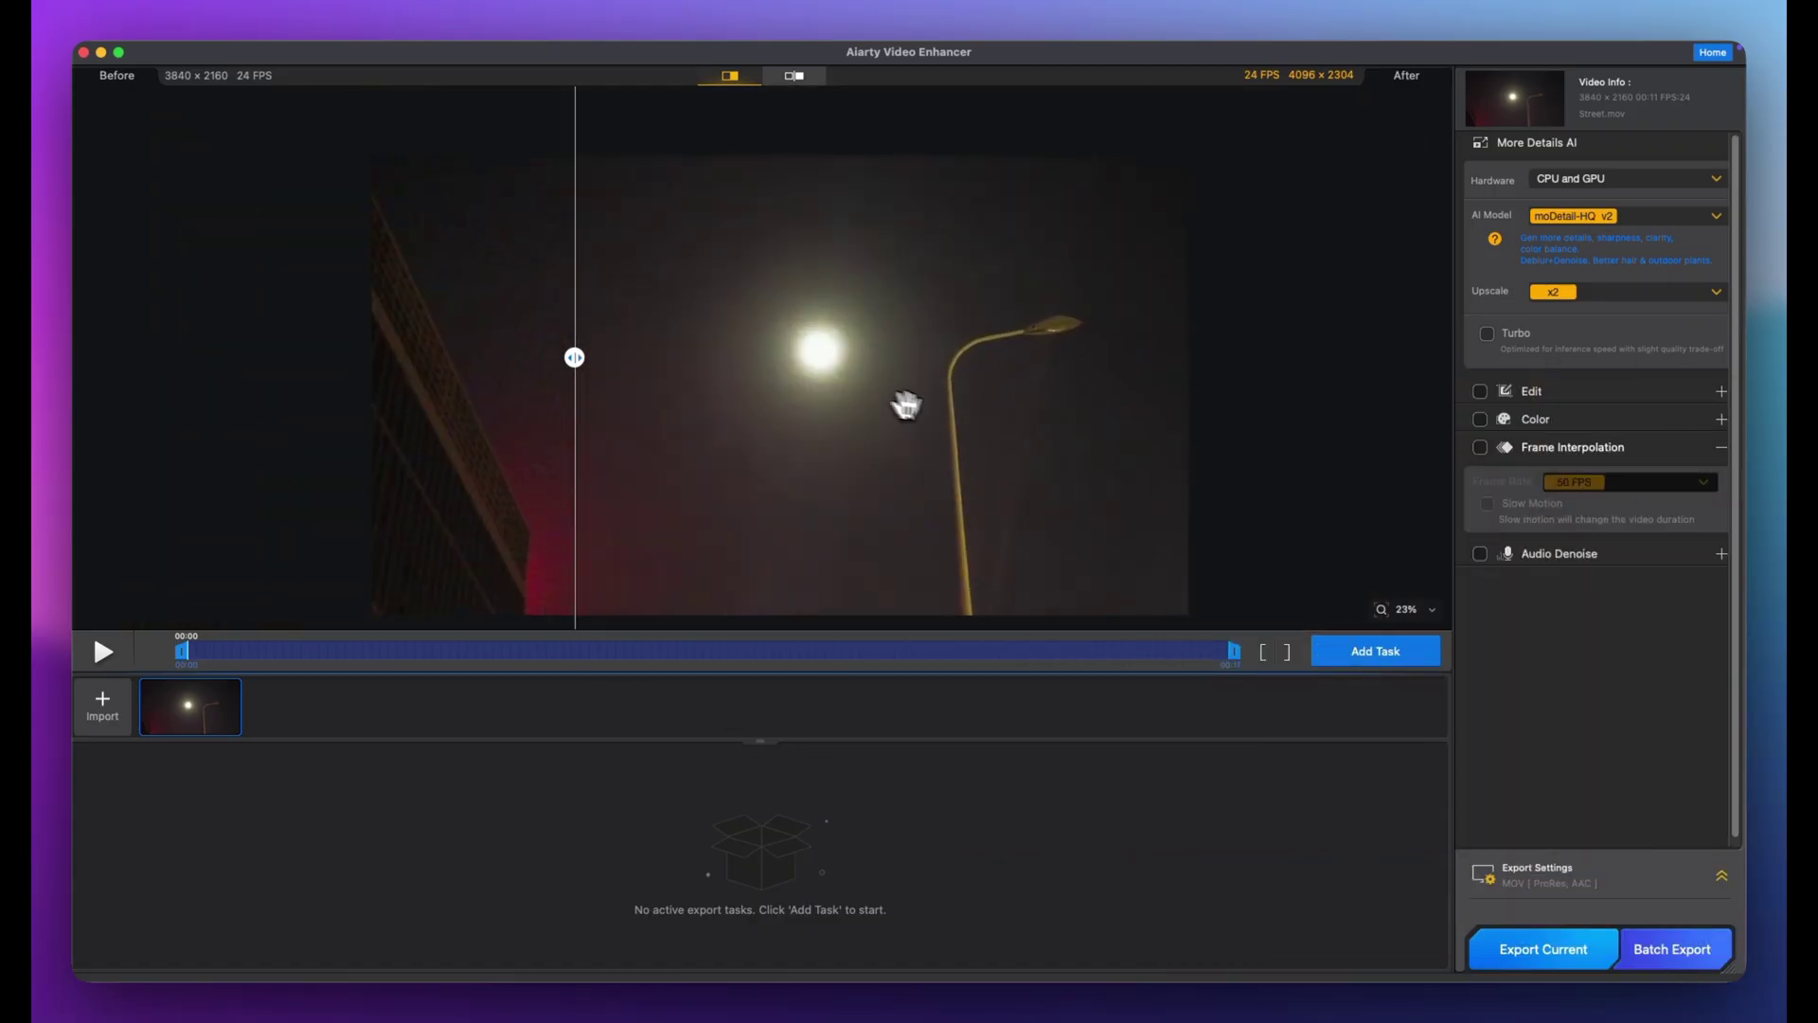
# Magnify the preview to about 89% and inspect the noise in the night sky during playback.
pyautogui.click(1433, 609)
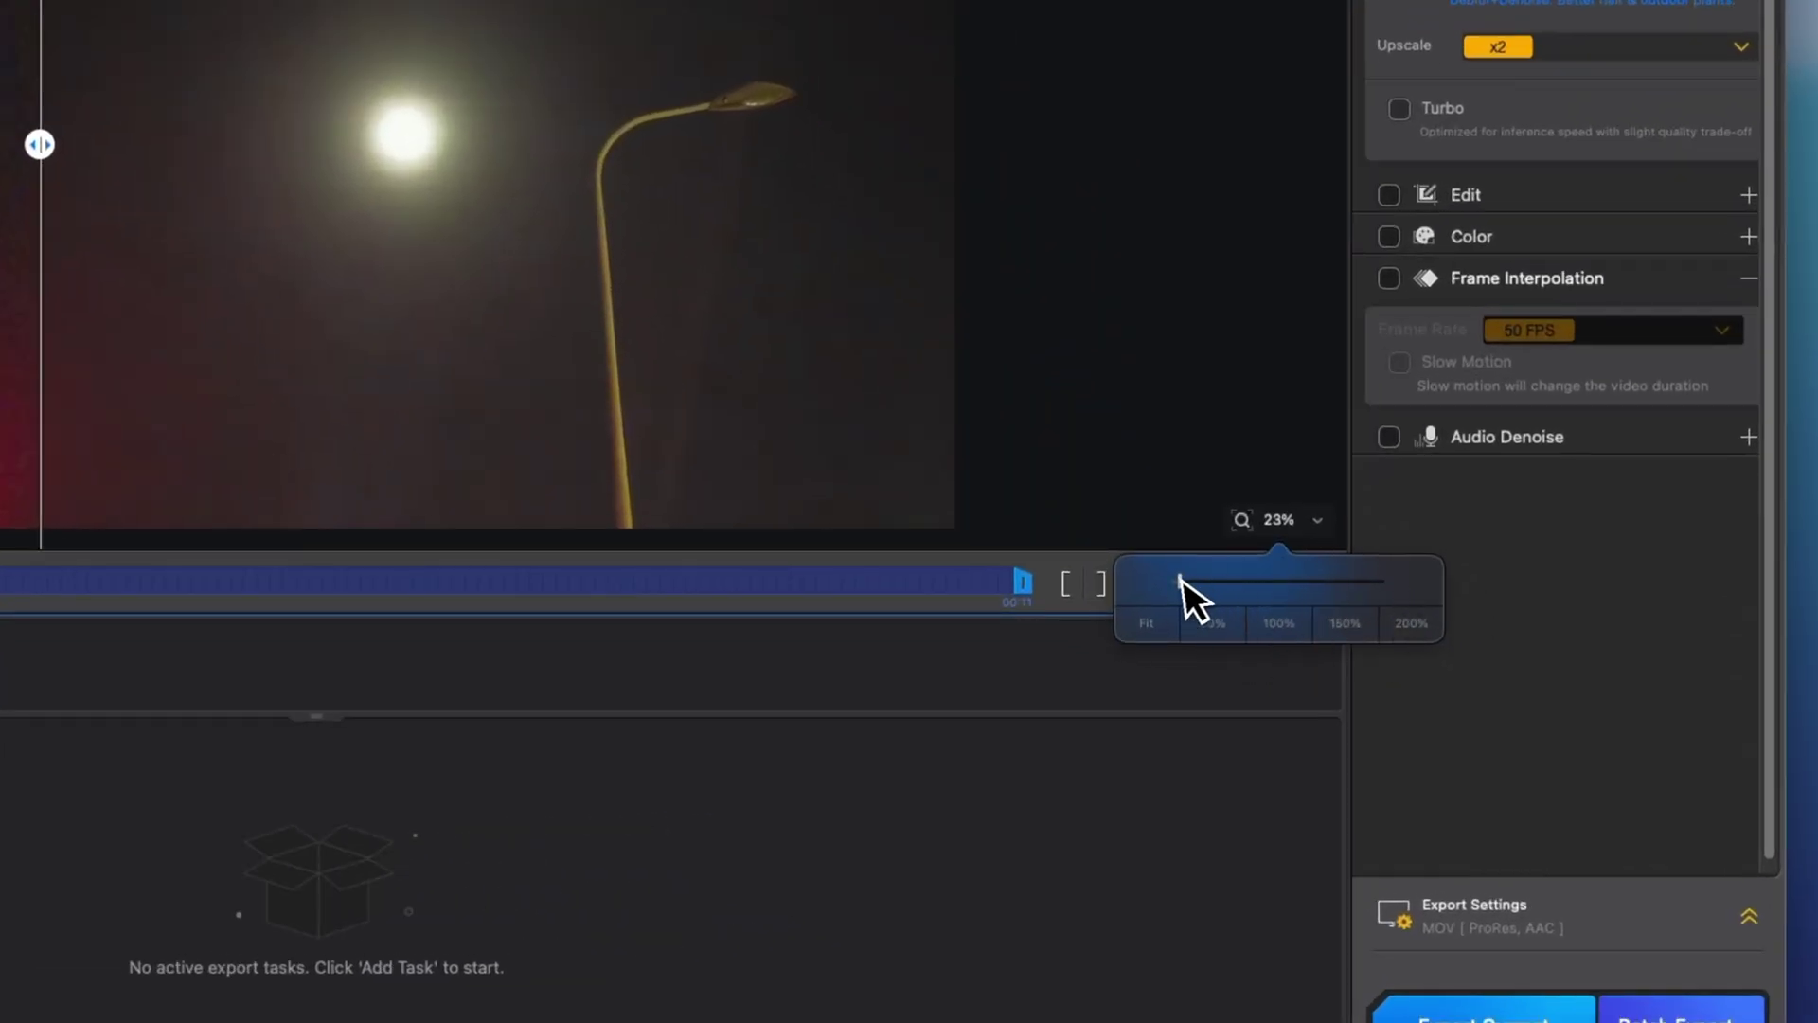
pyautogui.moveTo(1181, 581)
pyautogui.mouseDown()
pyautogui.moveTo(1261, 583)
pyautogui.moveTo(1196, 581)
pyautogui.mouseUp()
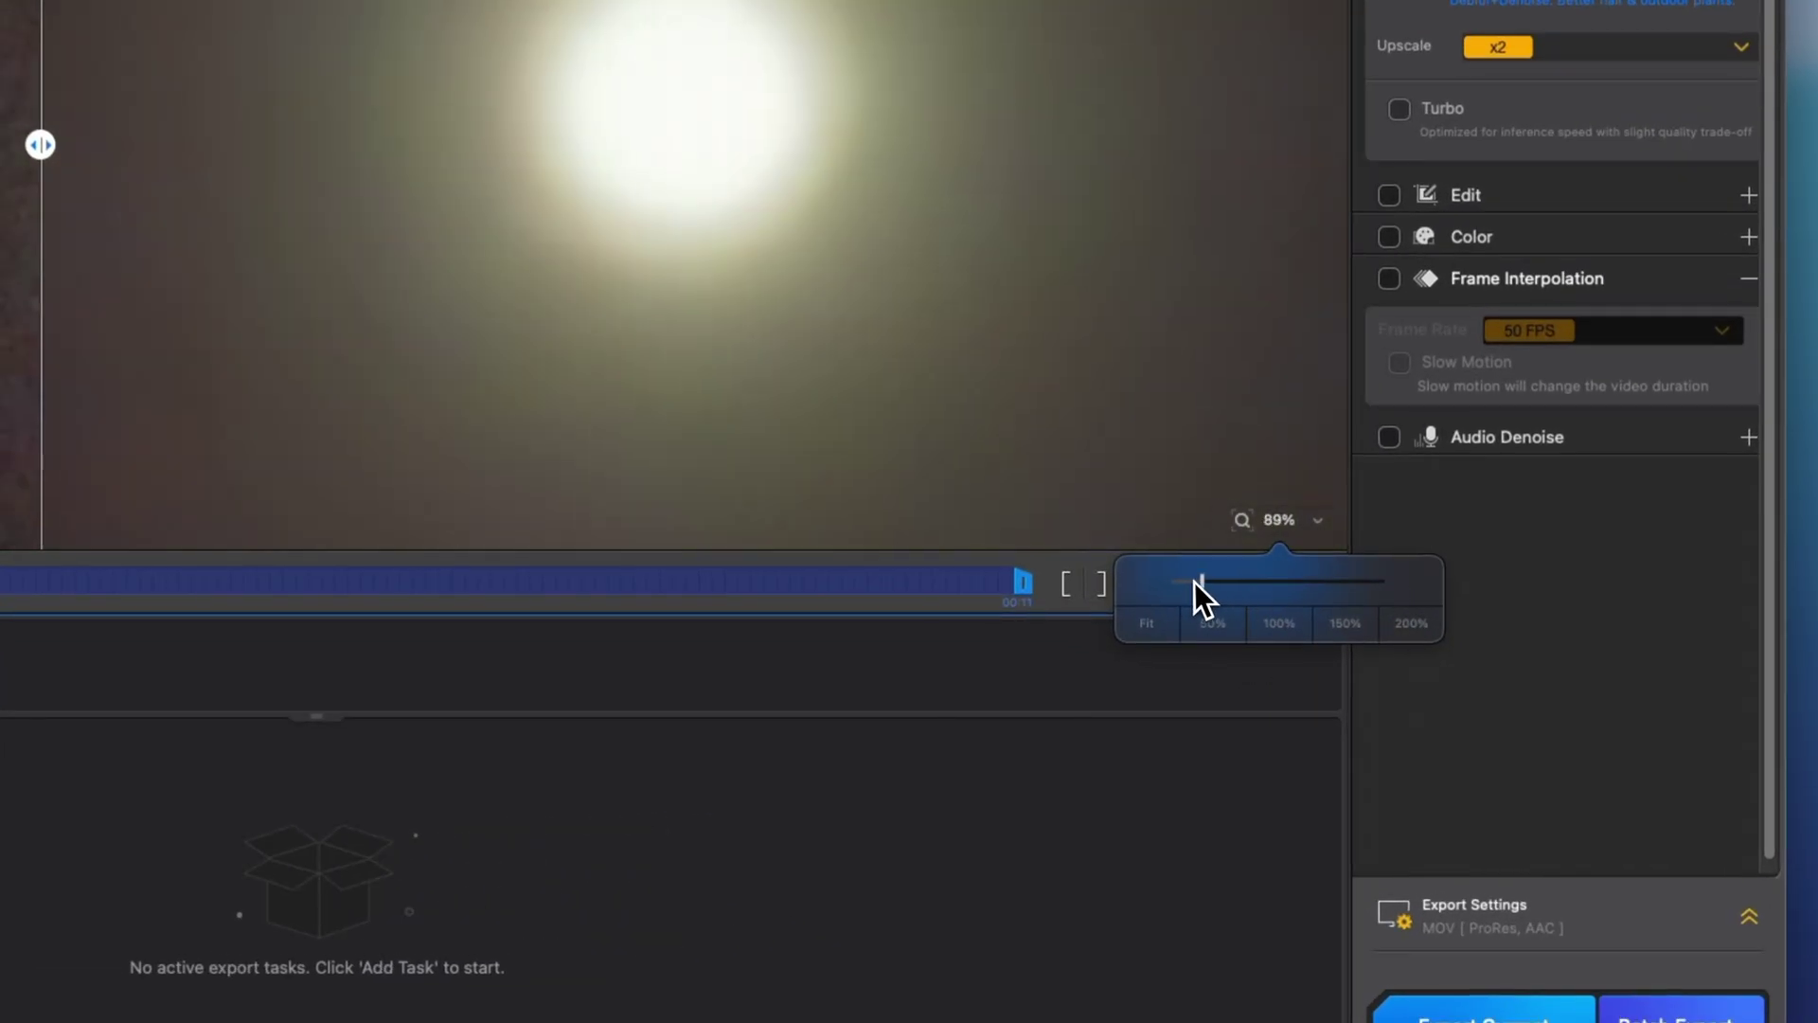
pyautogui.click(887, 428)
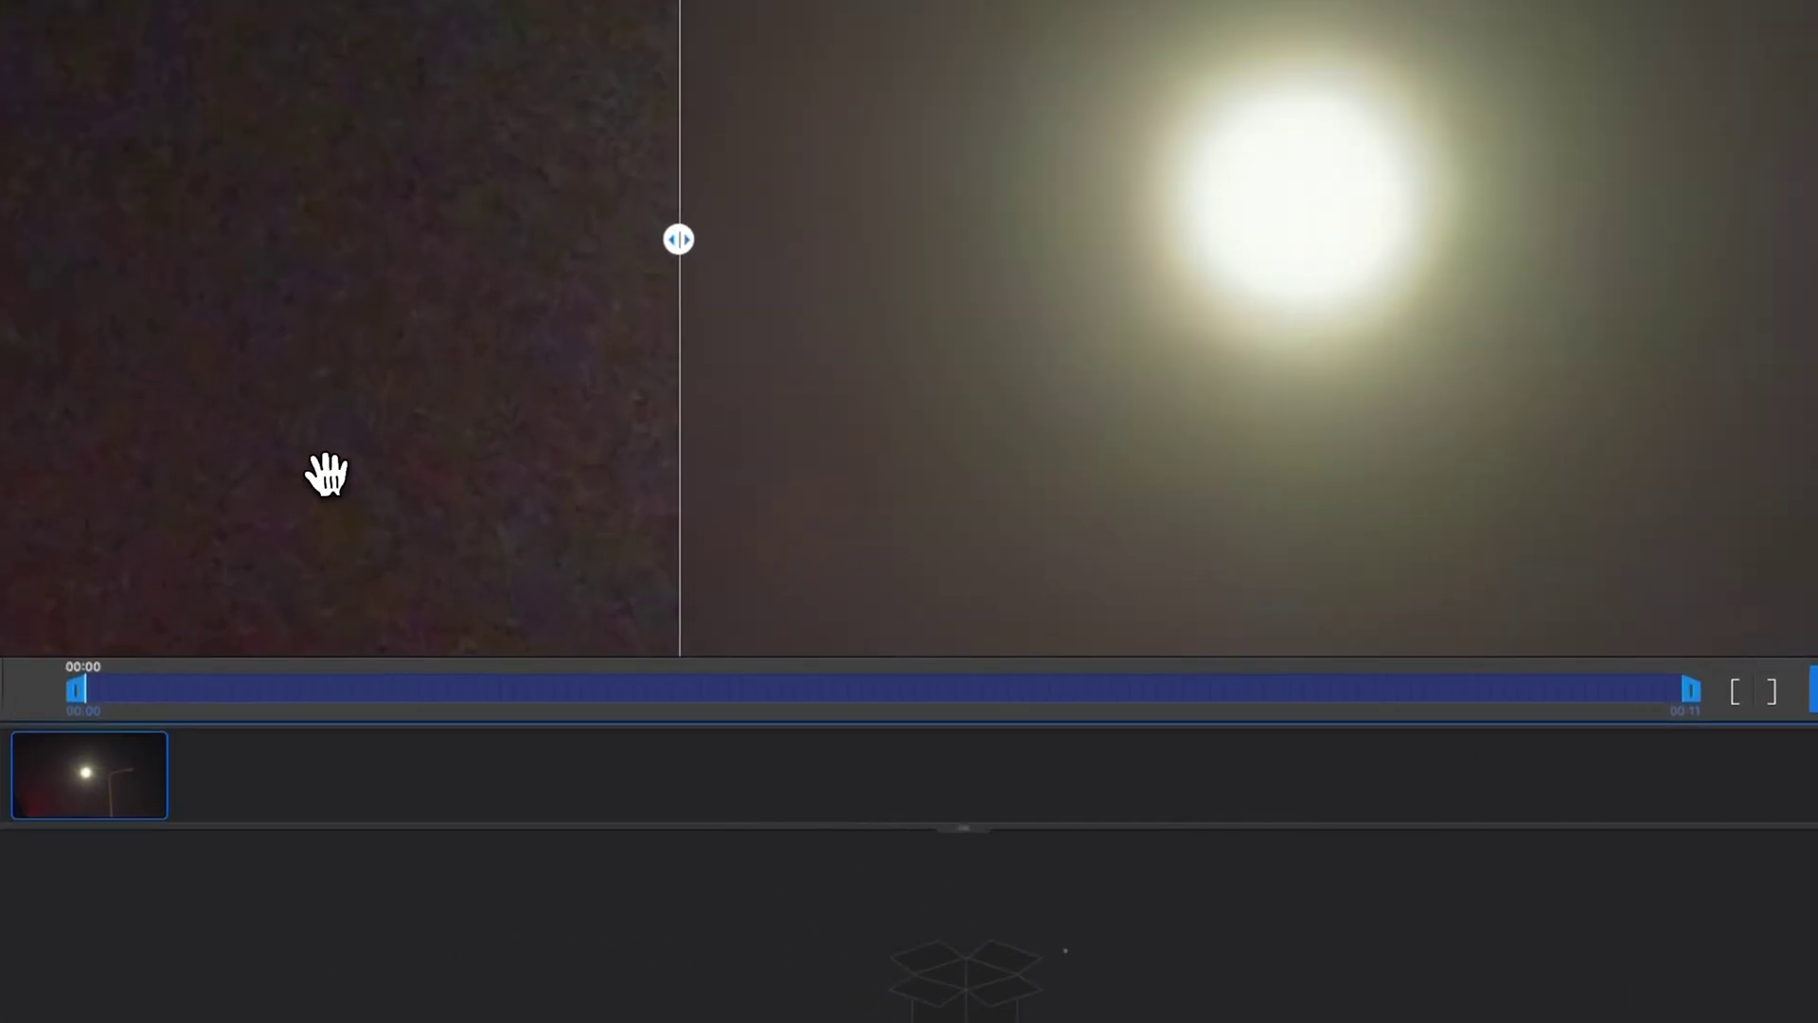
pyautogui.press('space')
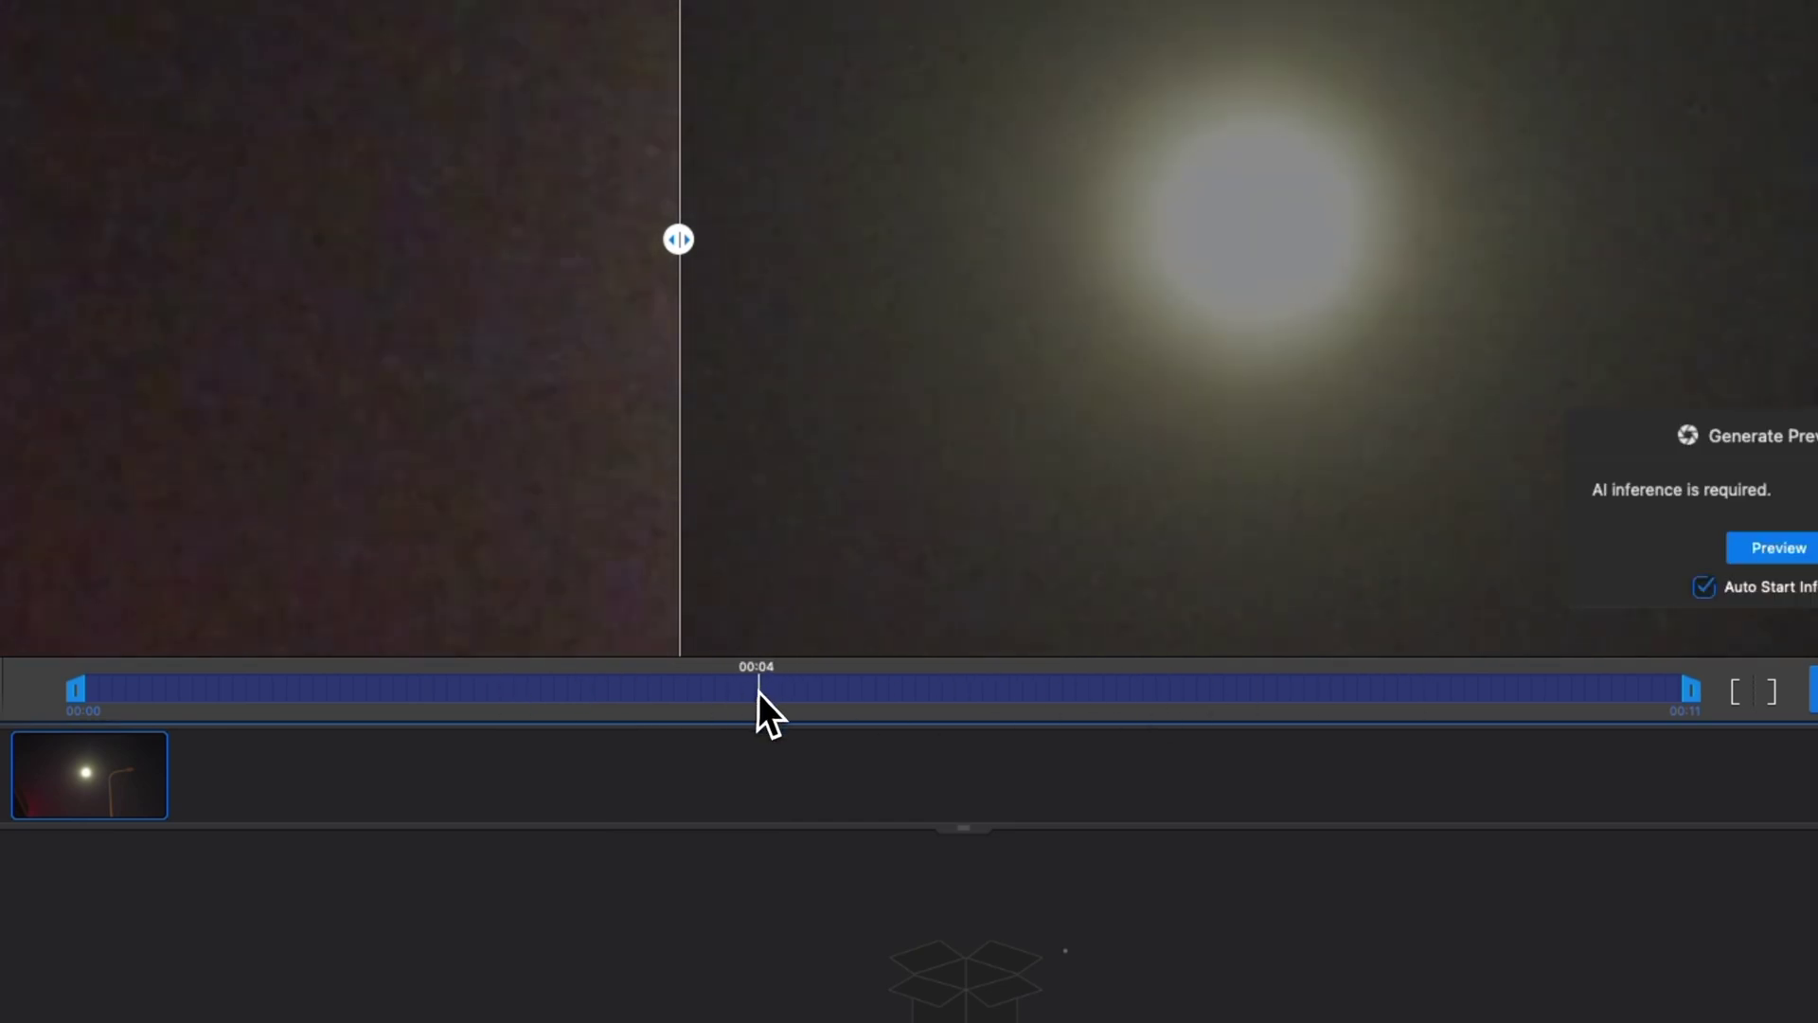
# Trim the clip's processing range to start at 00:04 and end at 00:07.
pyautogui.moveTo(82, 696); pyautogui.dragTo(549, 706)
pyautogui.moveTo(1659, 699); pyautogui.dragTo(1181, 712)
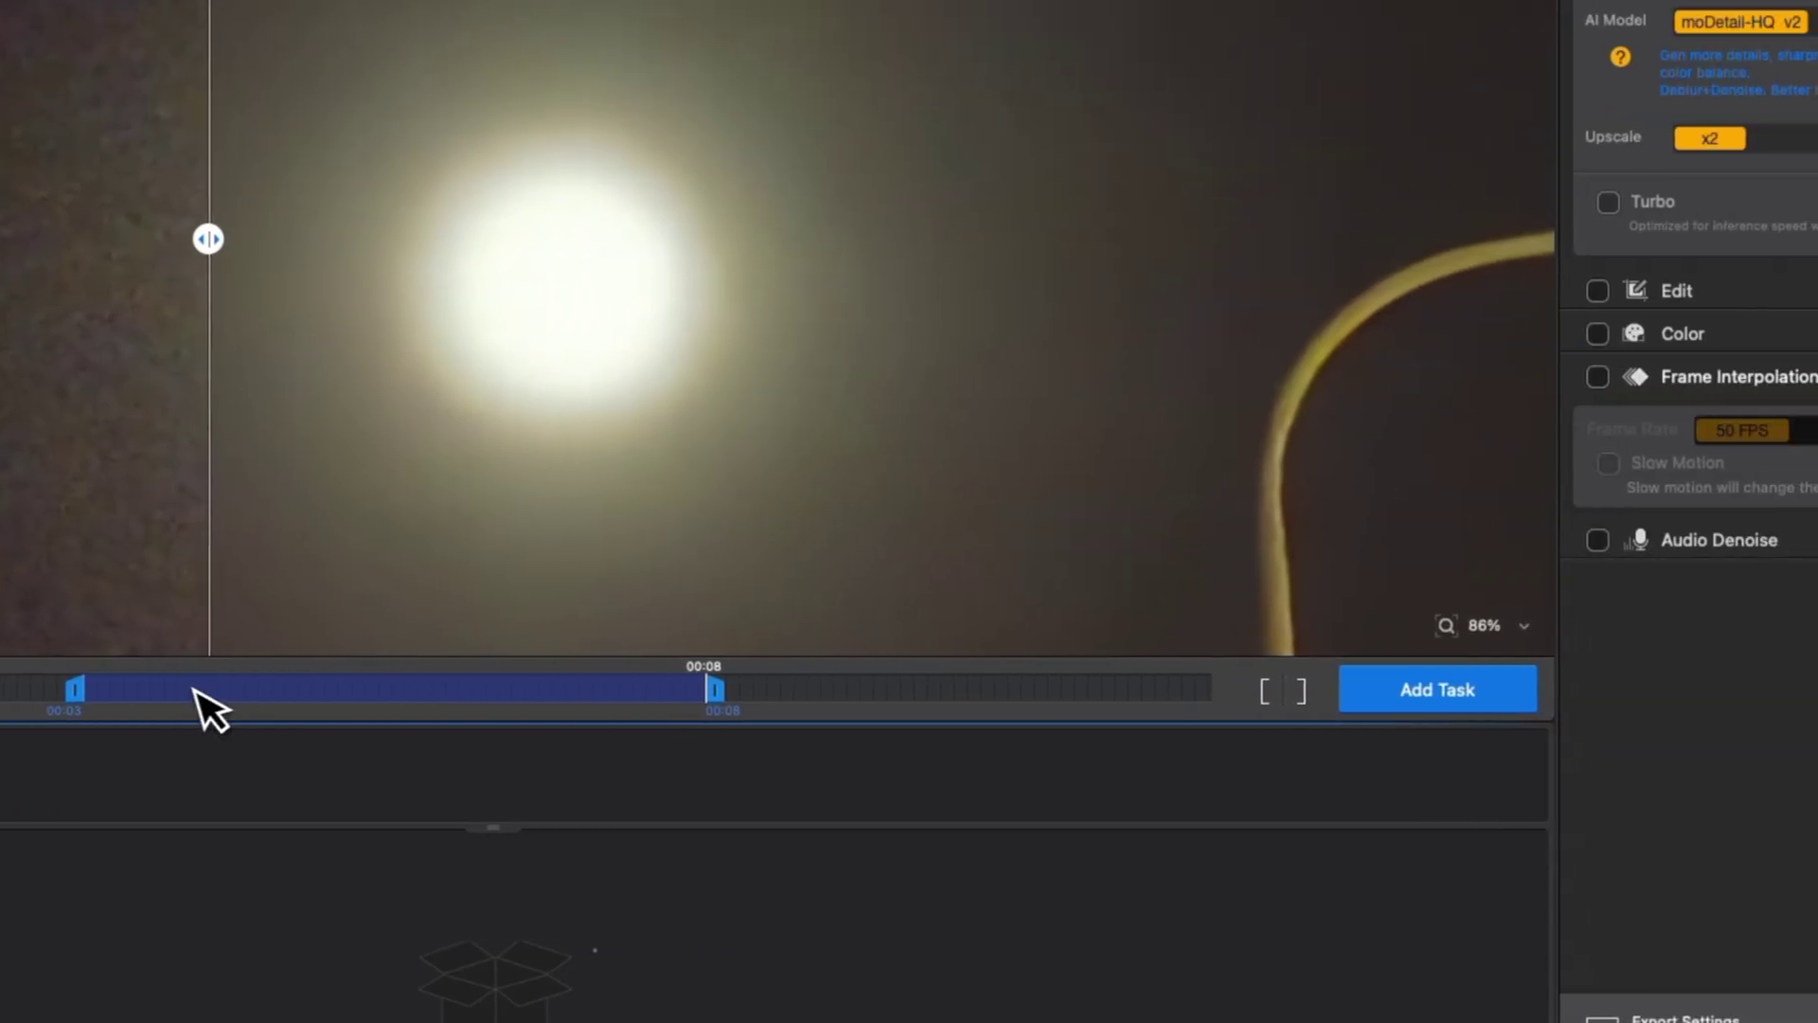
pyautogui.click(645, 691)
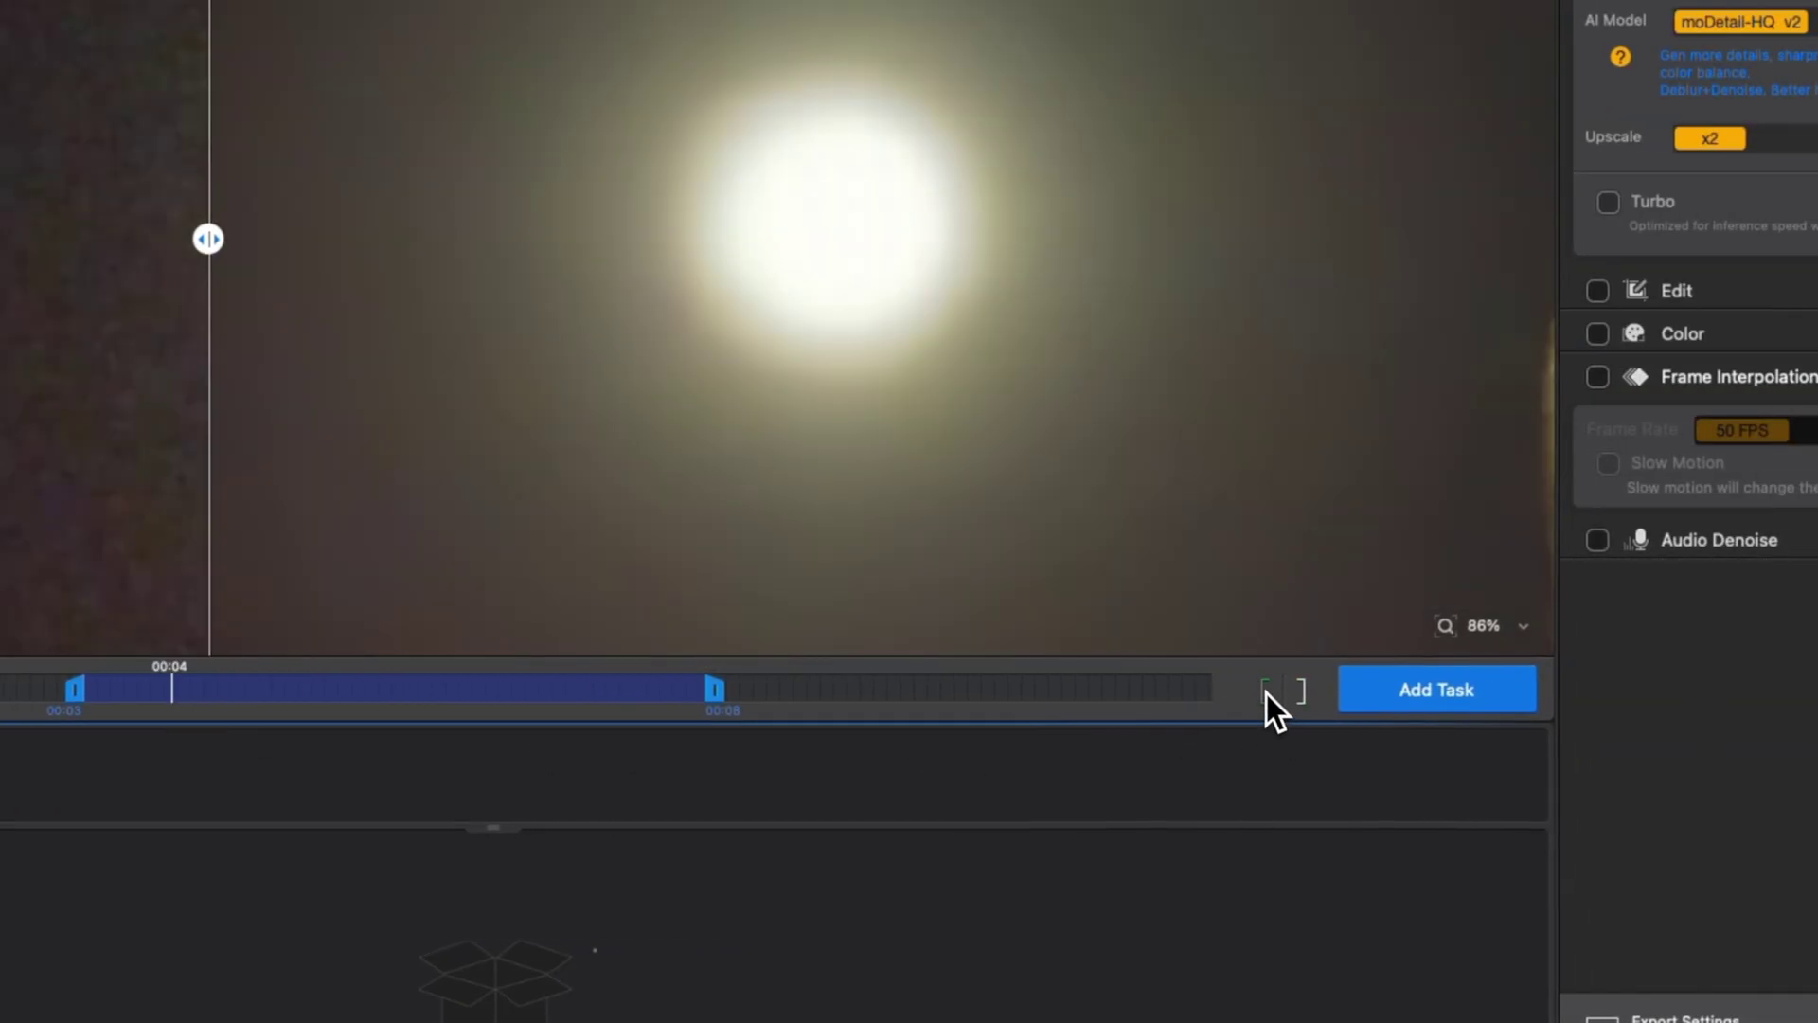
pyautogui.click(1267, 692)
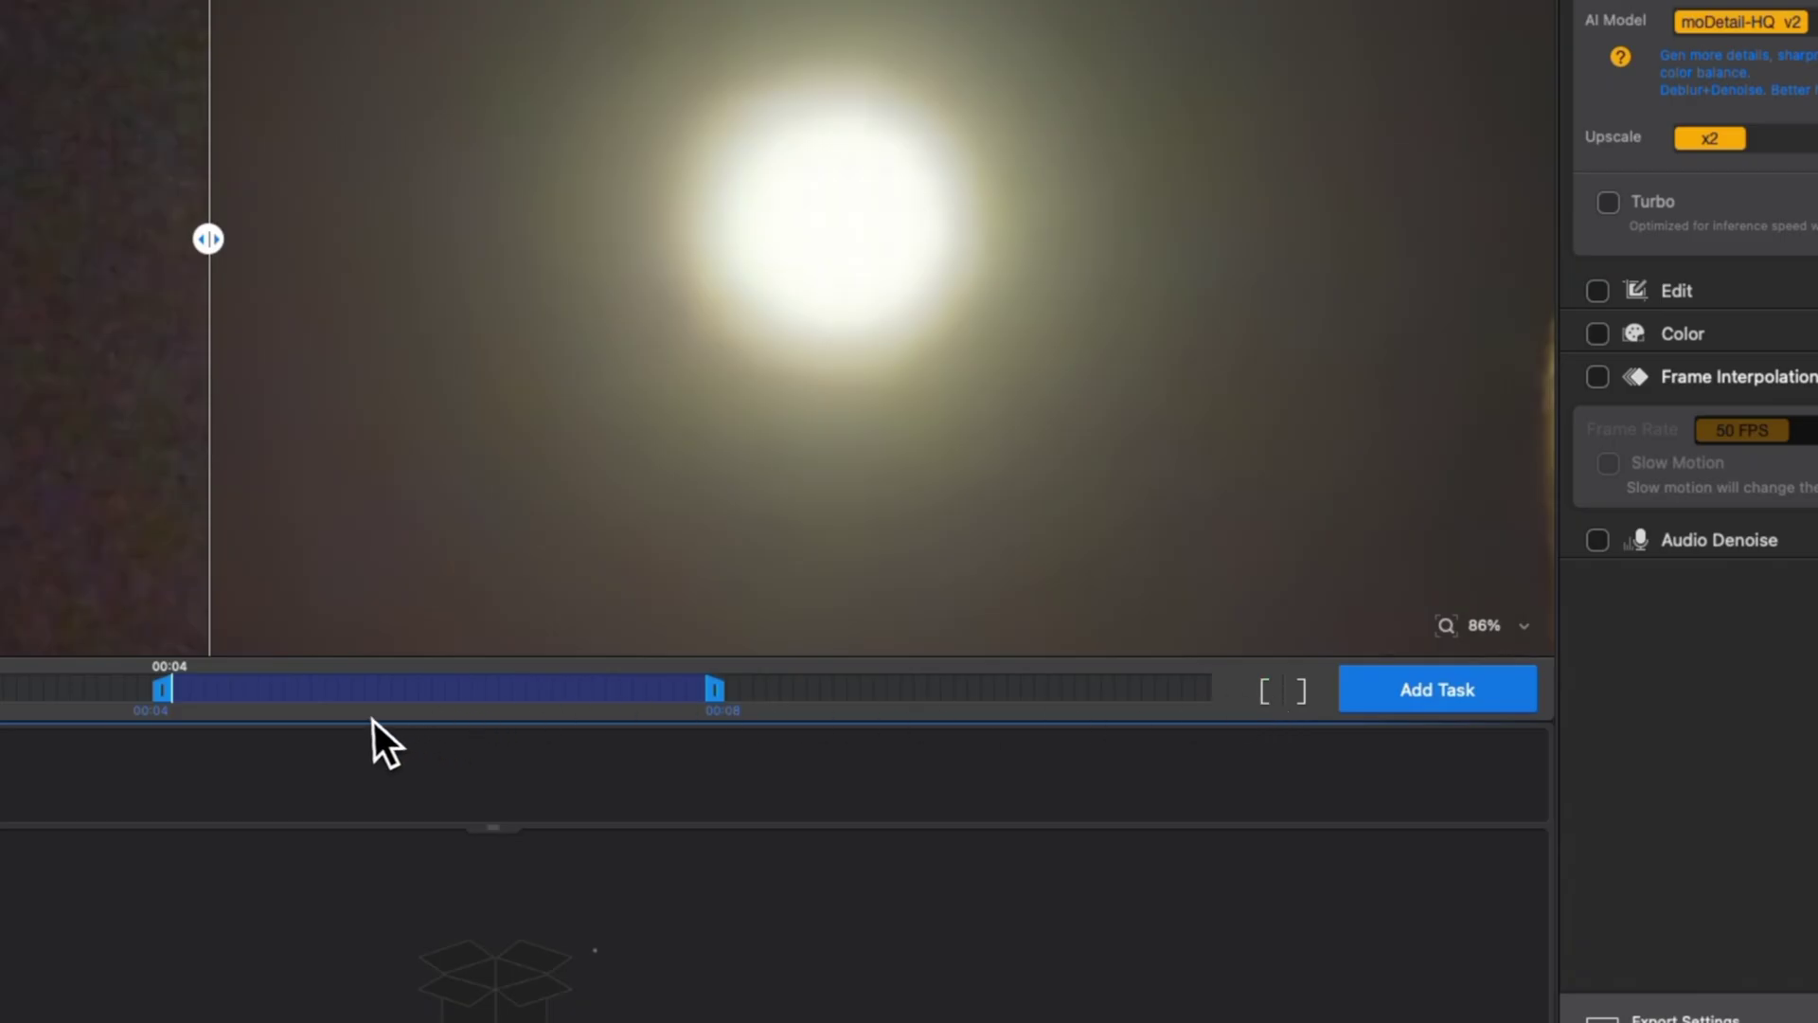
pyautogui.click(650, 692)
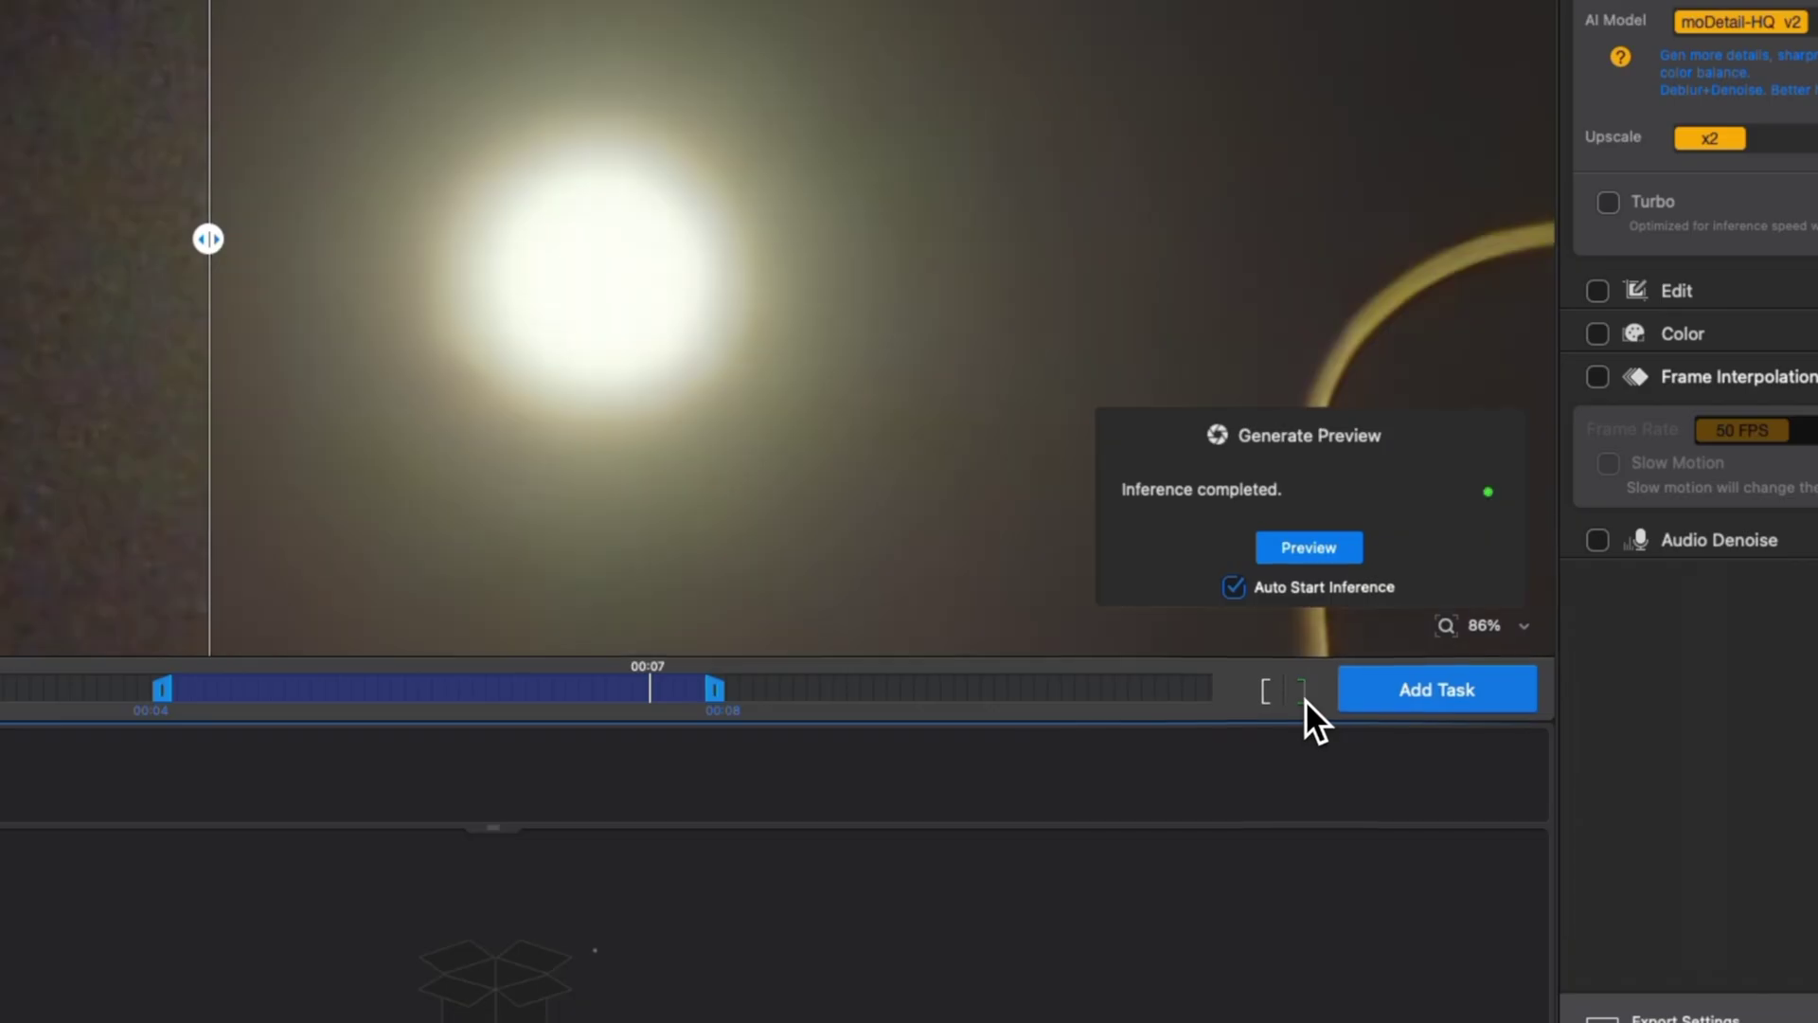
pyautogui.click(1303, 696)
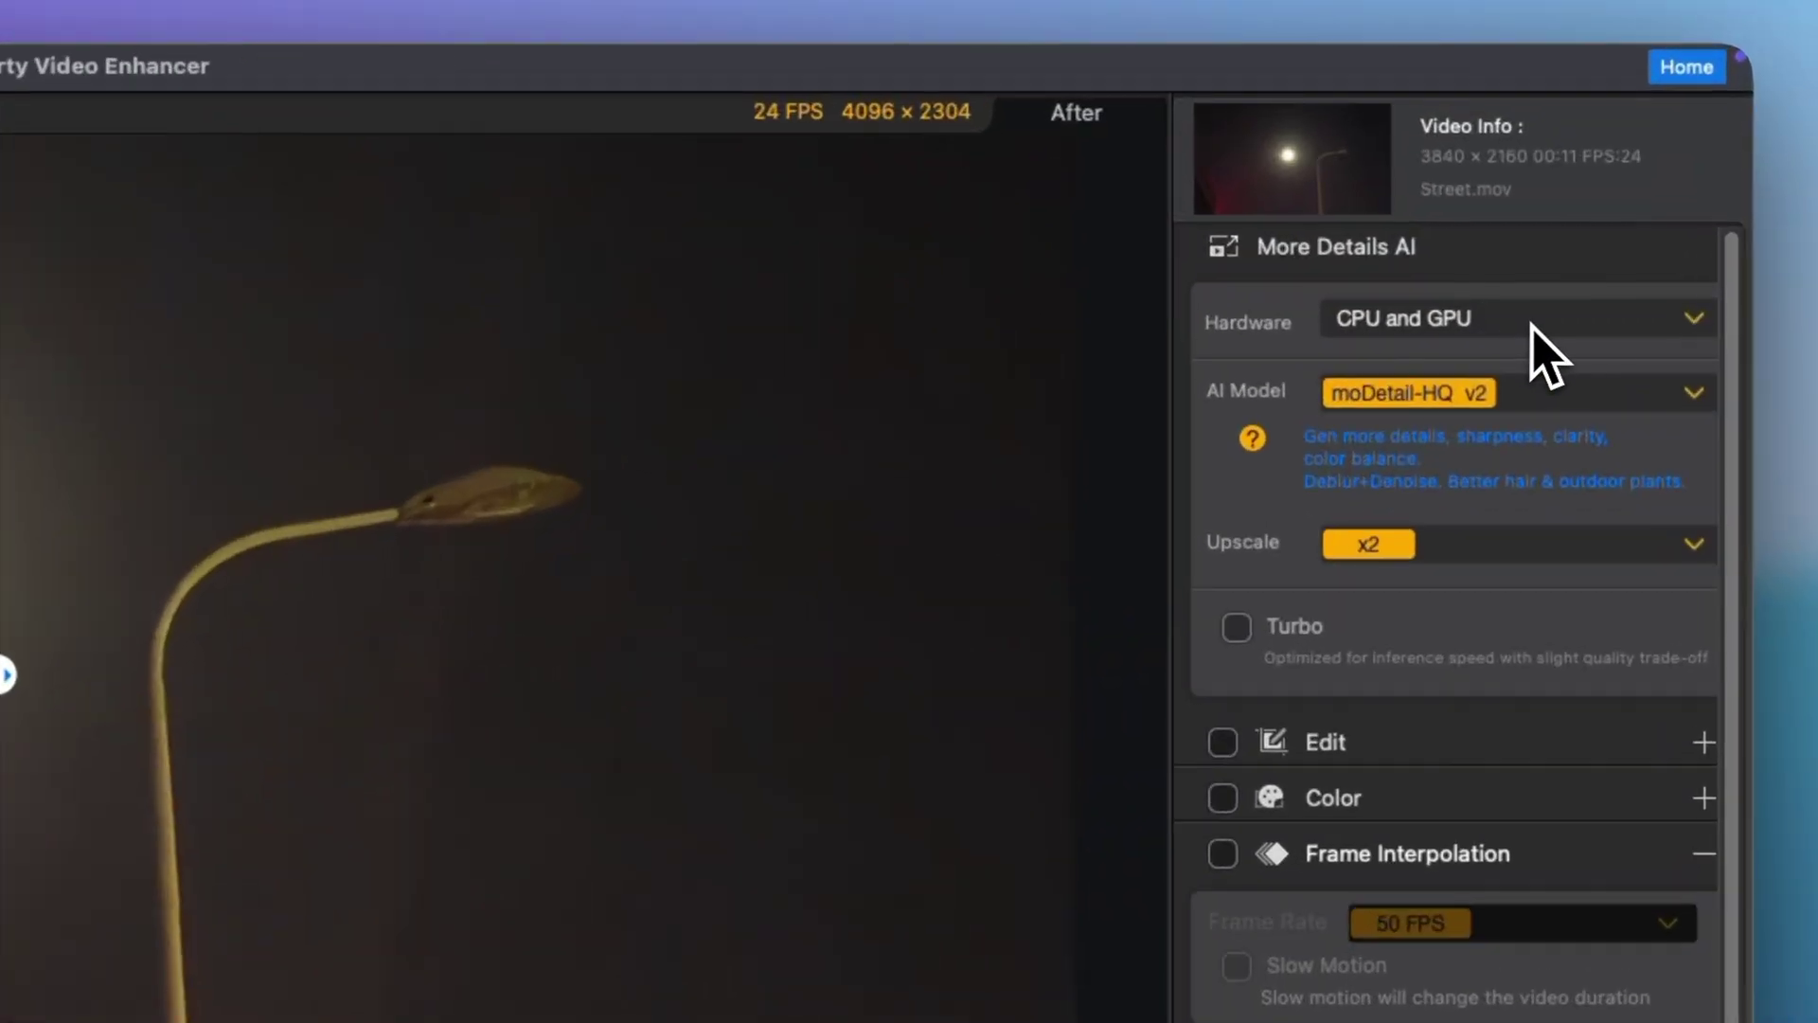
# Keep the hardware on CPU and GPU, choose the moDetail-HQ v2 AI model, and compare its result on the street clip.
pyautogui.click(1544, 355)
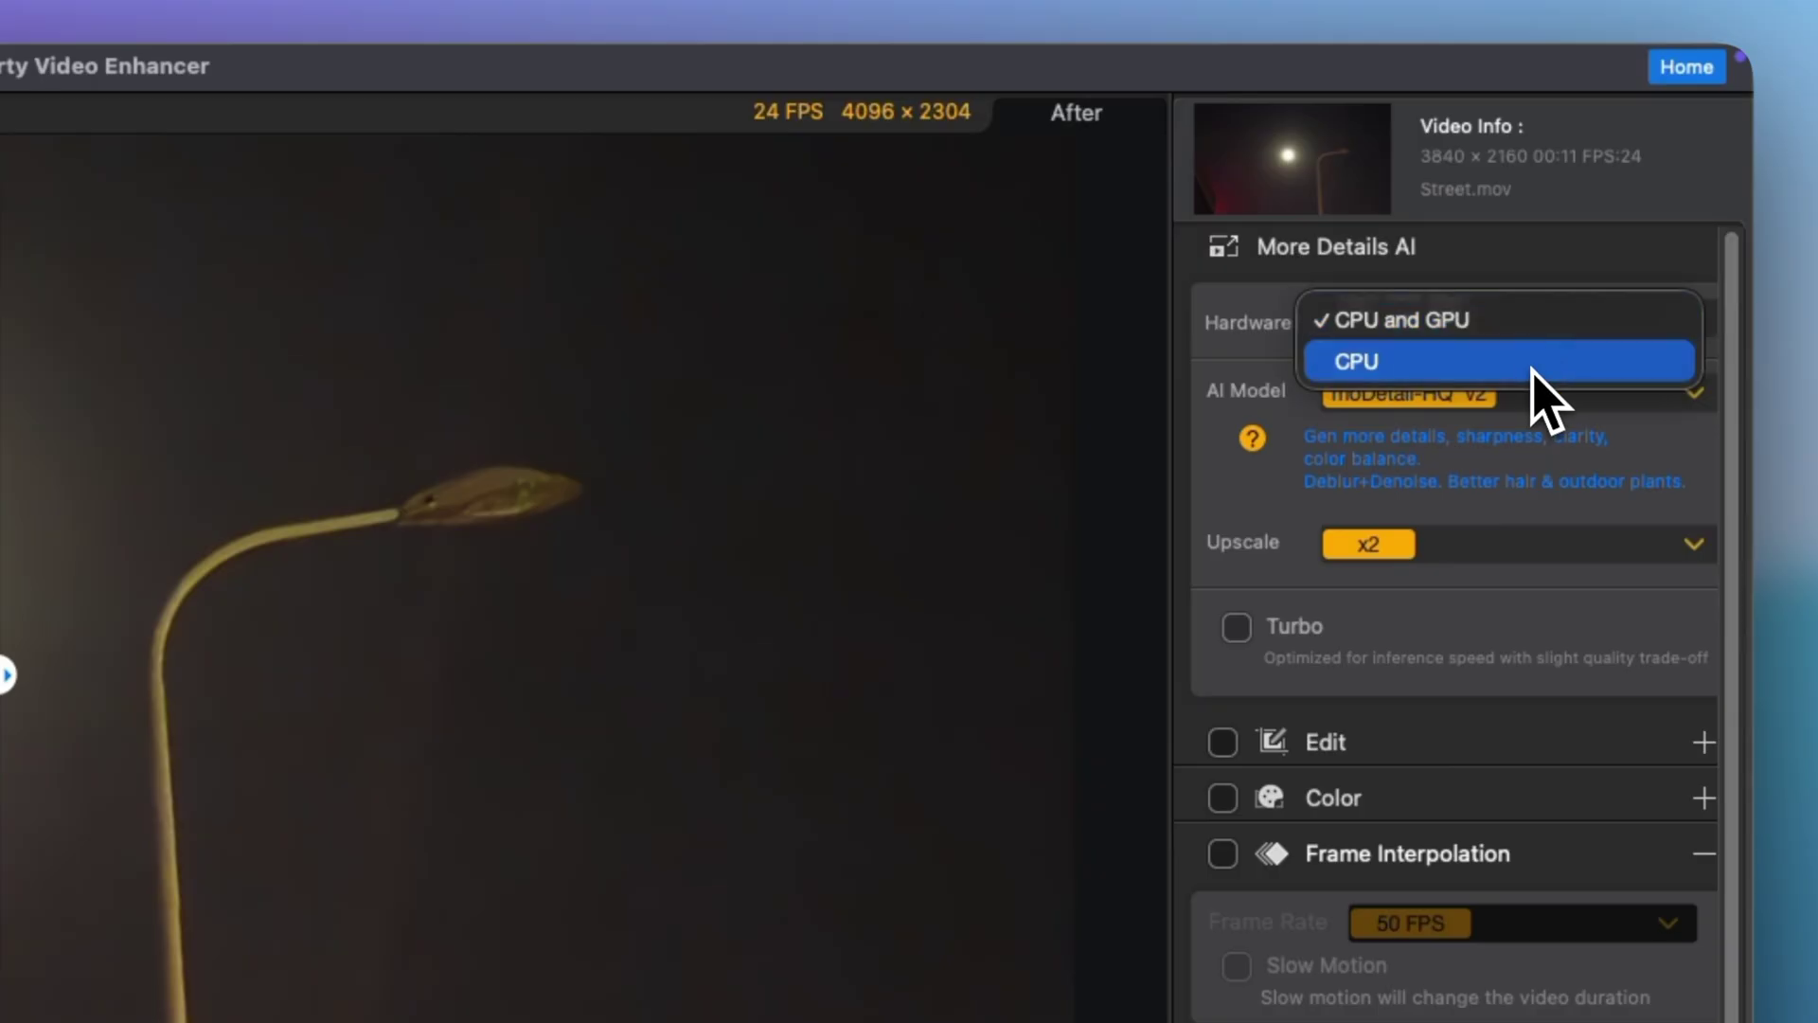
pyautogui.click(1500, 248)
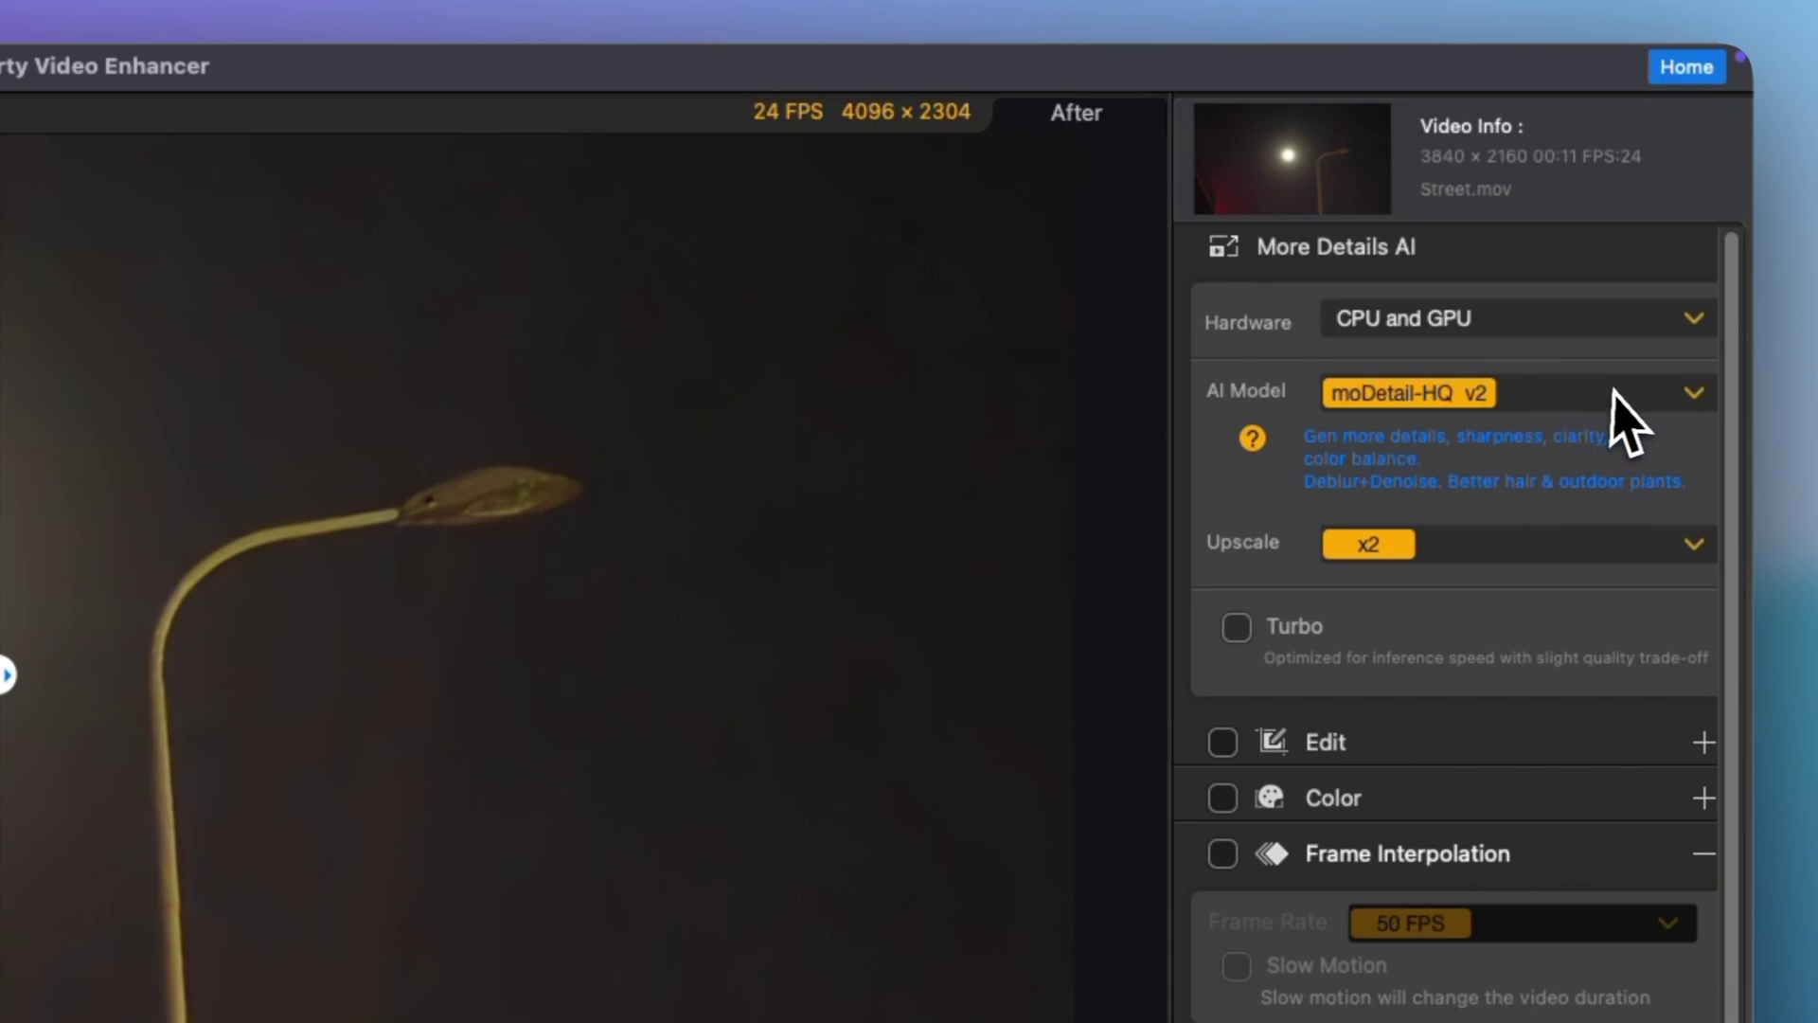
pyautogui.click(1694, 399)
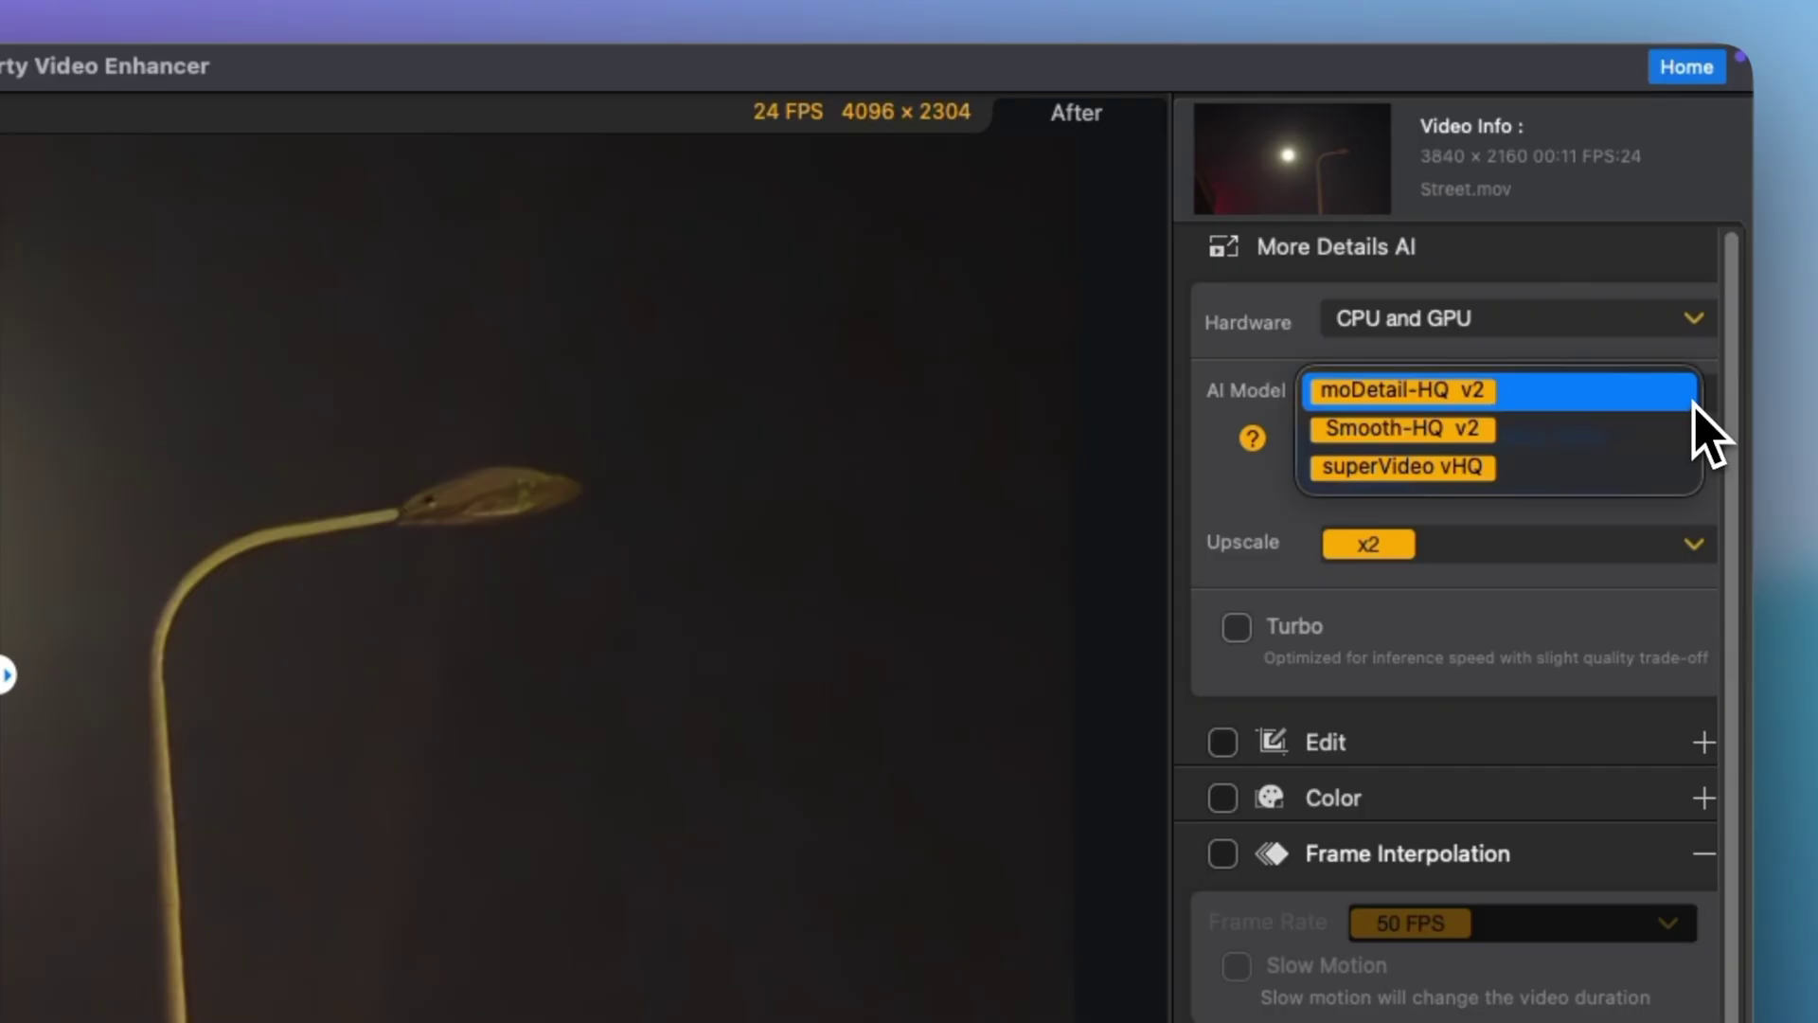
pyautogui.click(1703, 402)
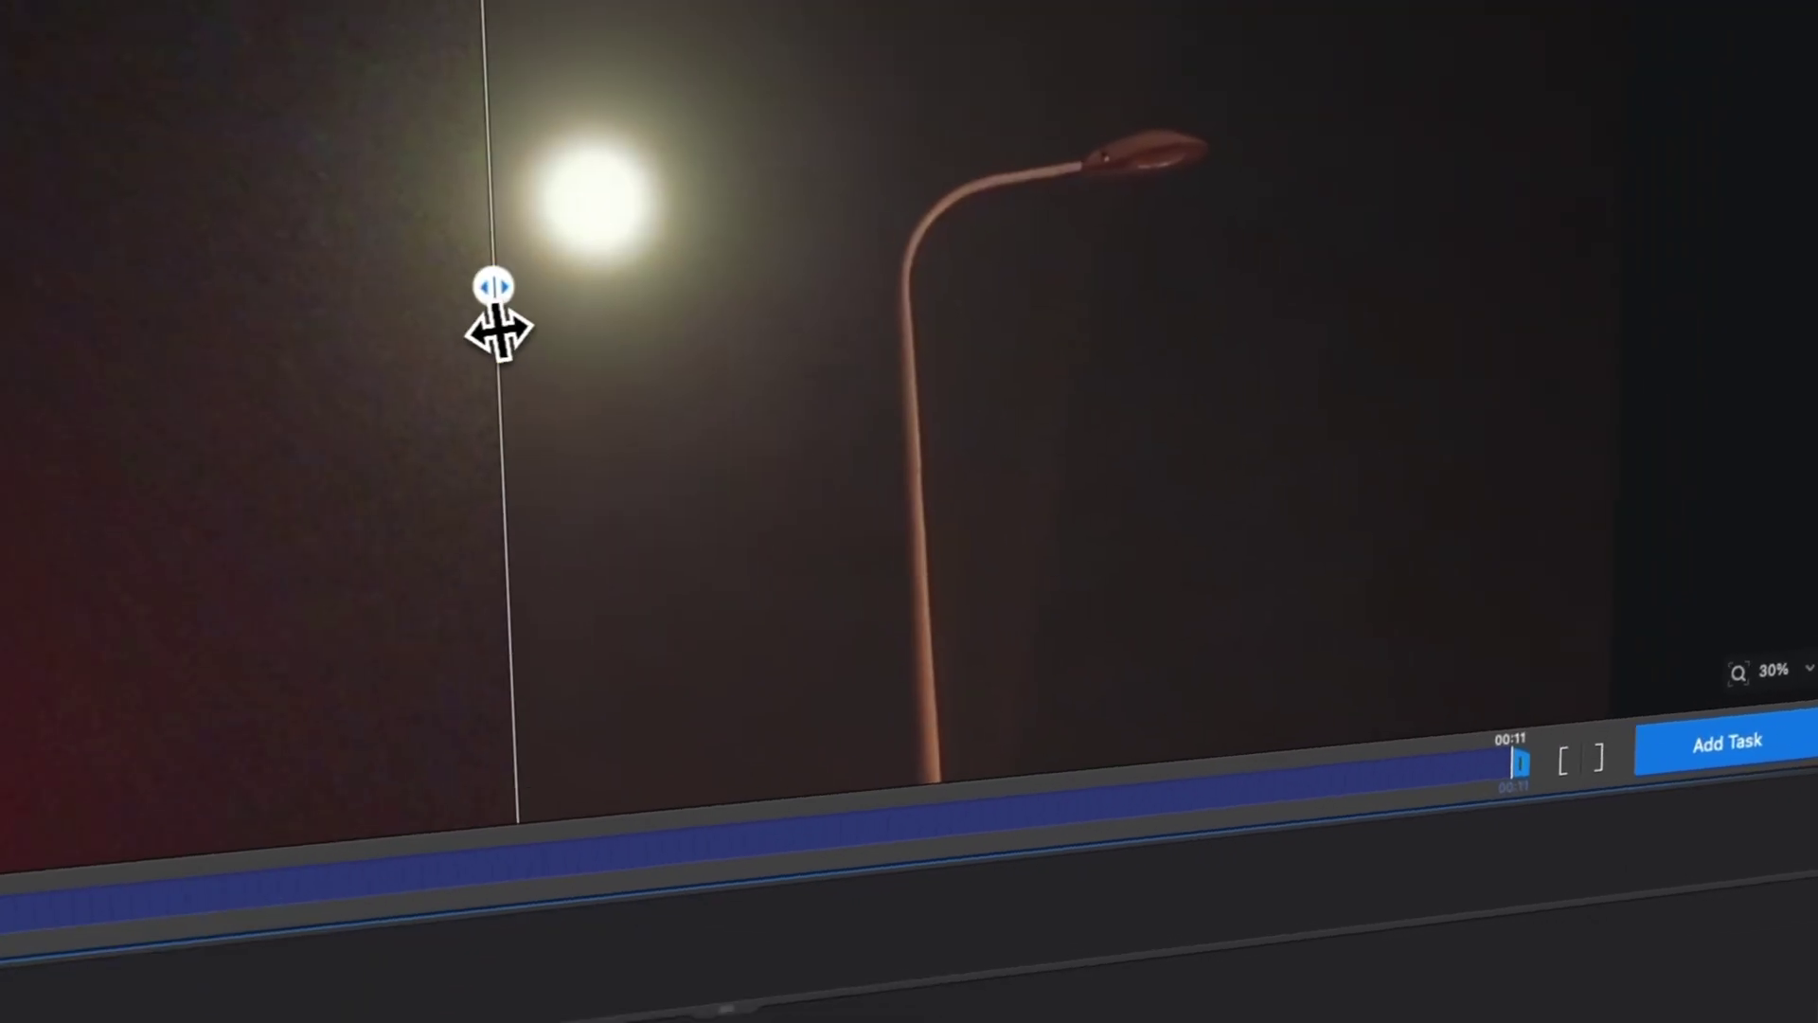
pyautogui.click(1700, 223)
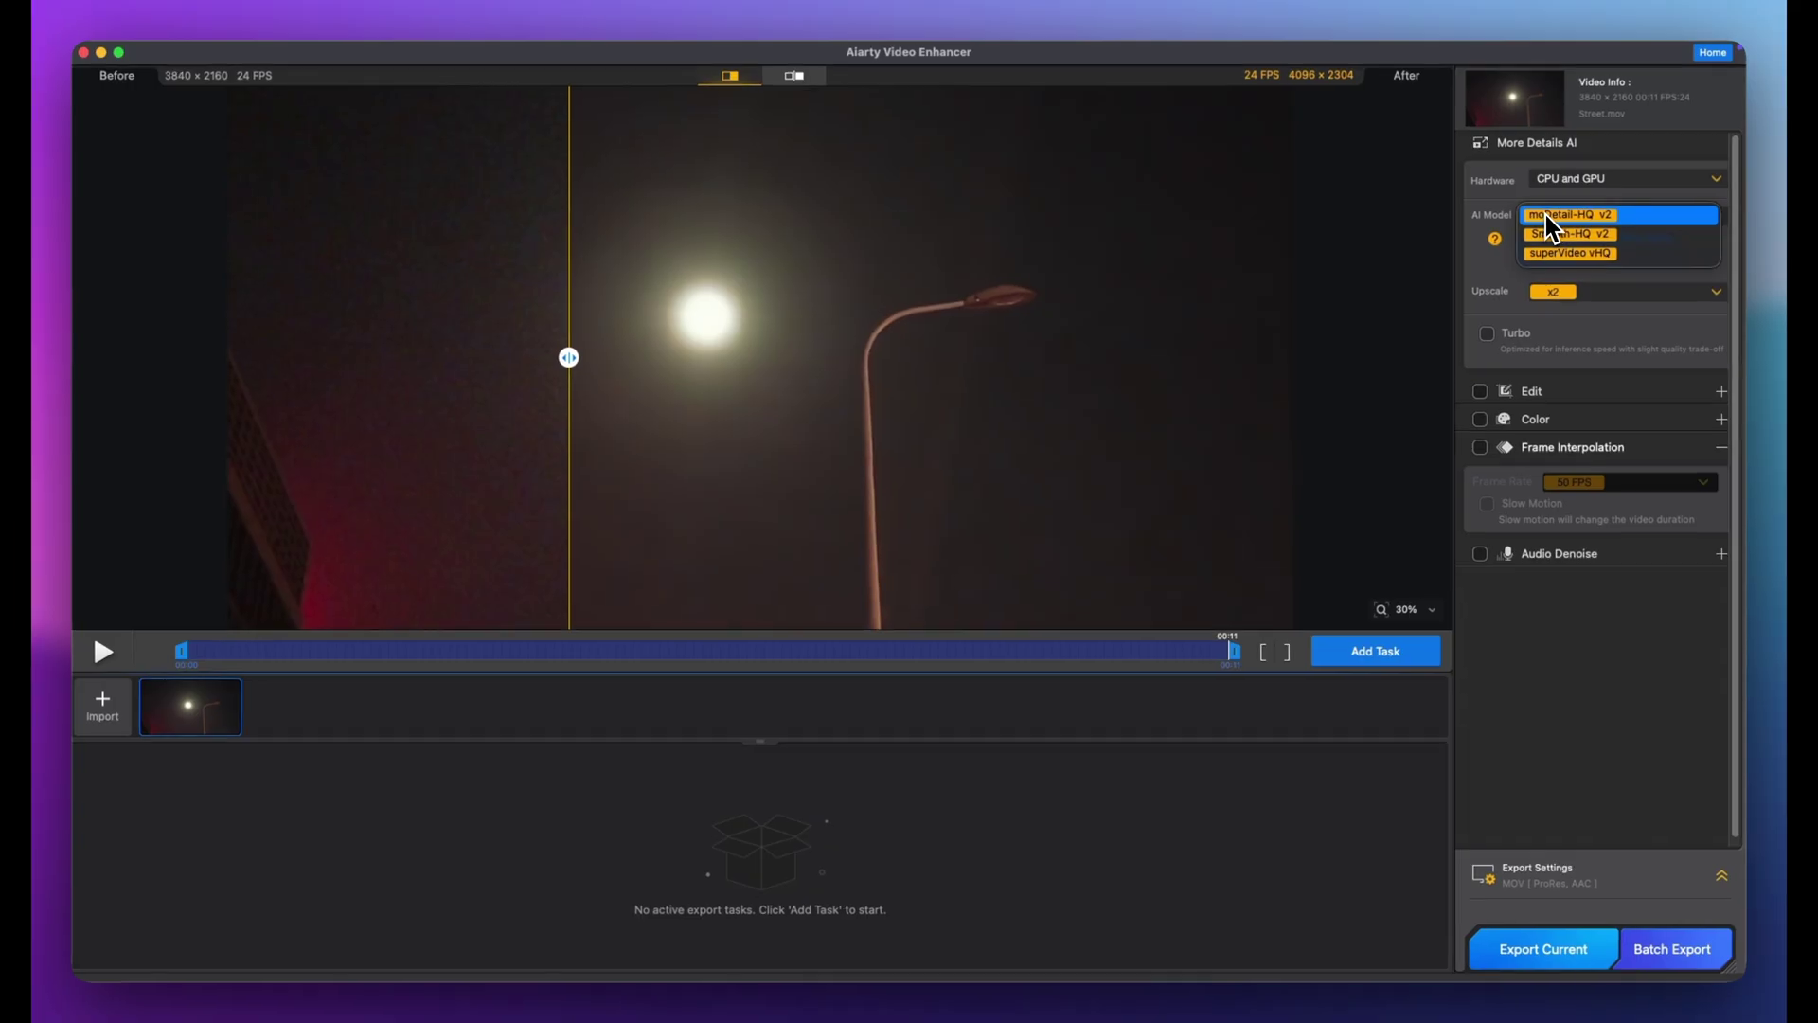
pyautogui.click(1552, 217)
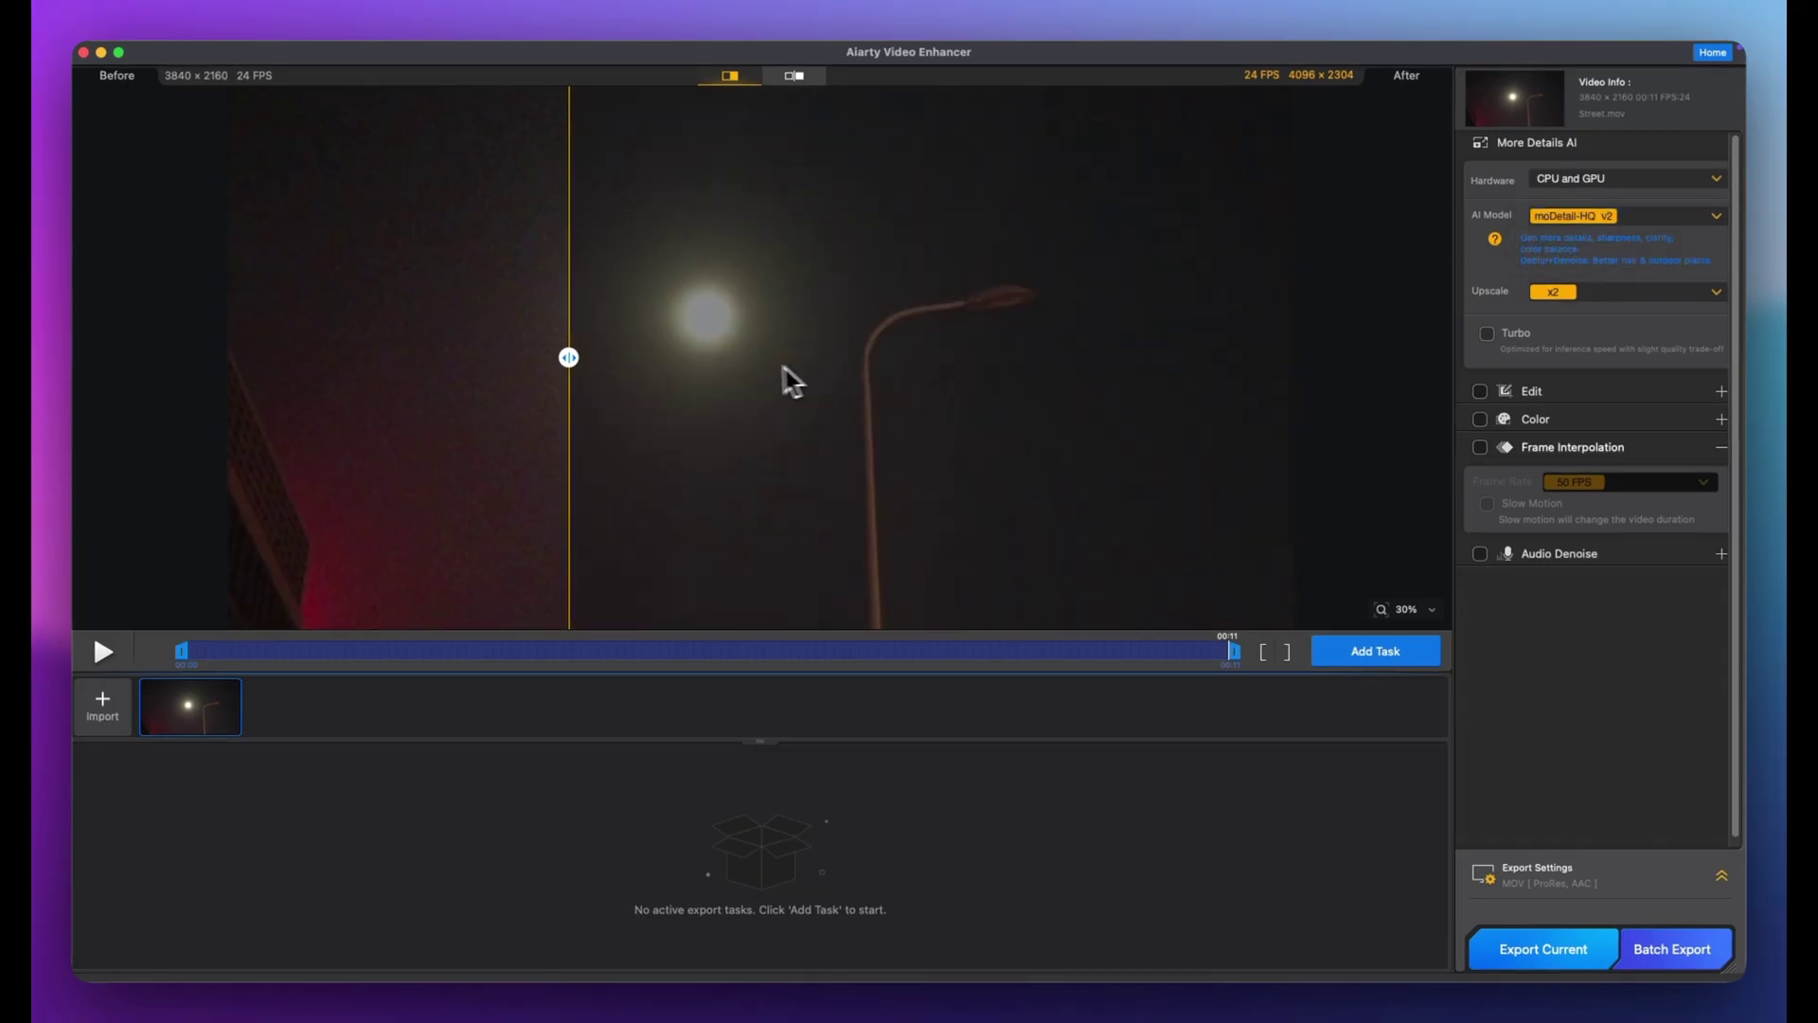
pyautogui.moveTo(569, 359); pyautogui.dragTo(800, 352)
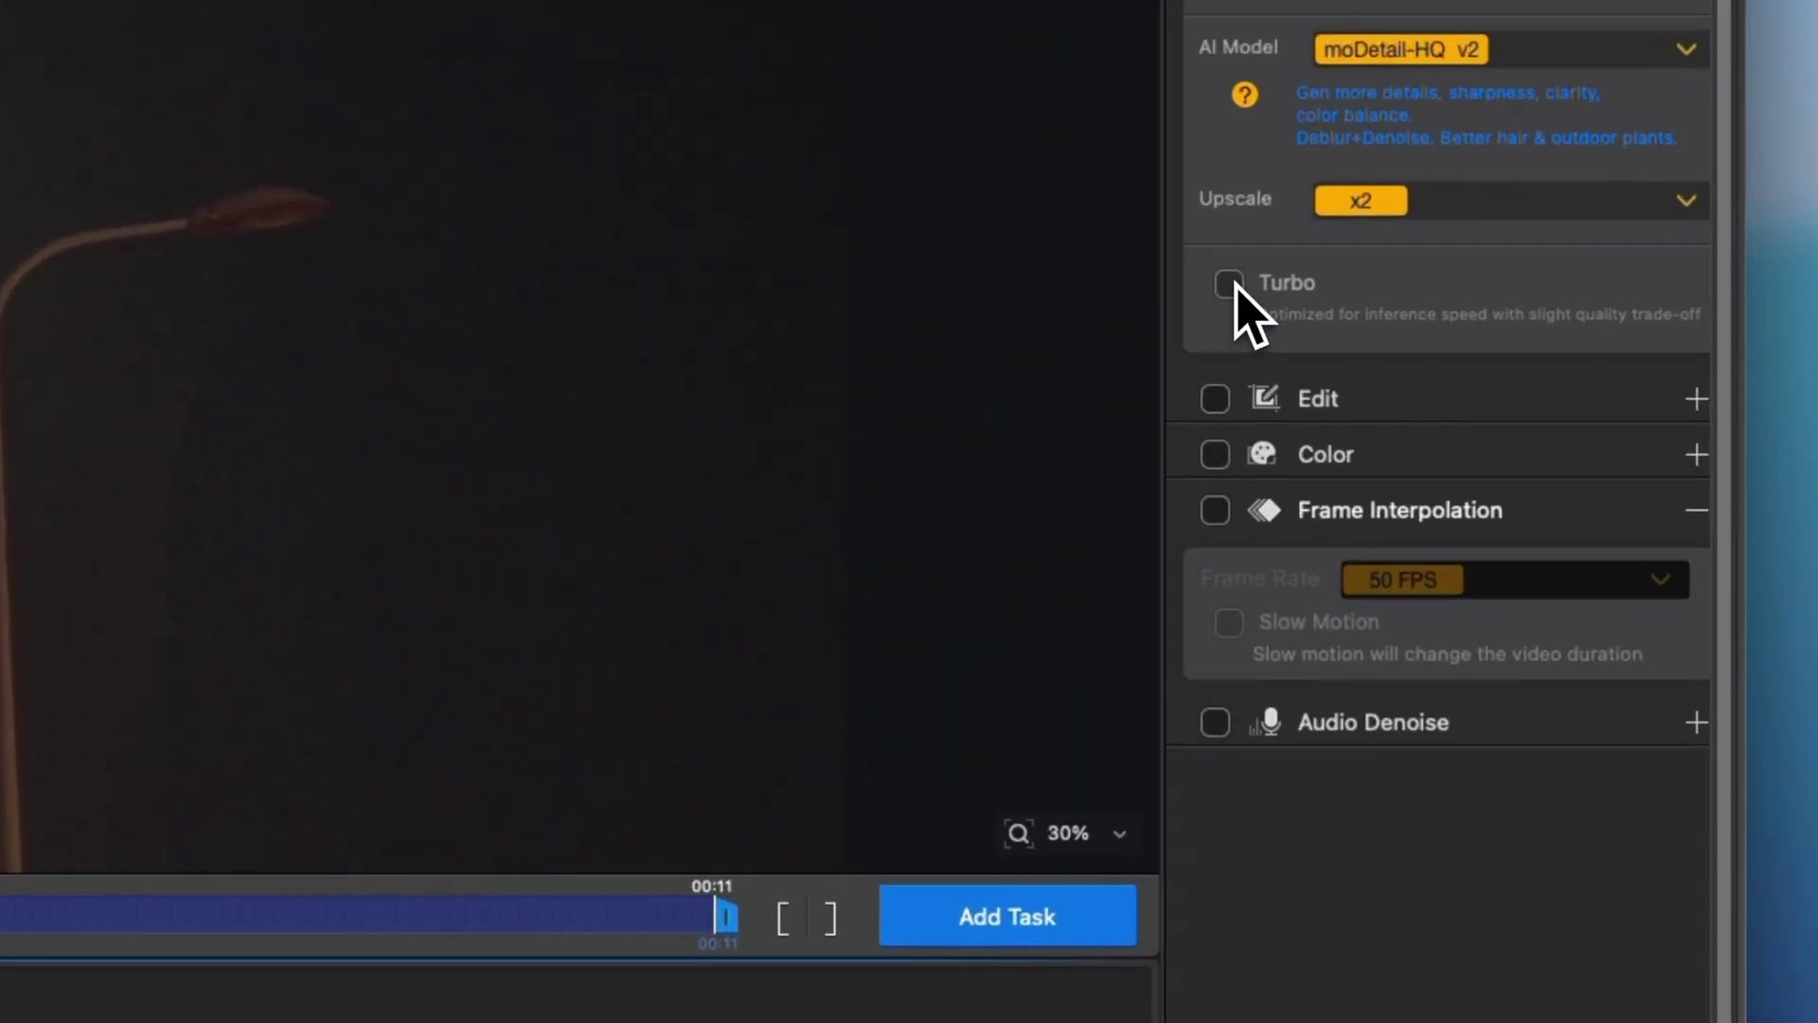
# Try the Turbo option and switch it off again.
pyautogui.click(1229, 283)
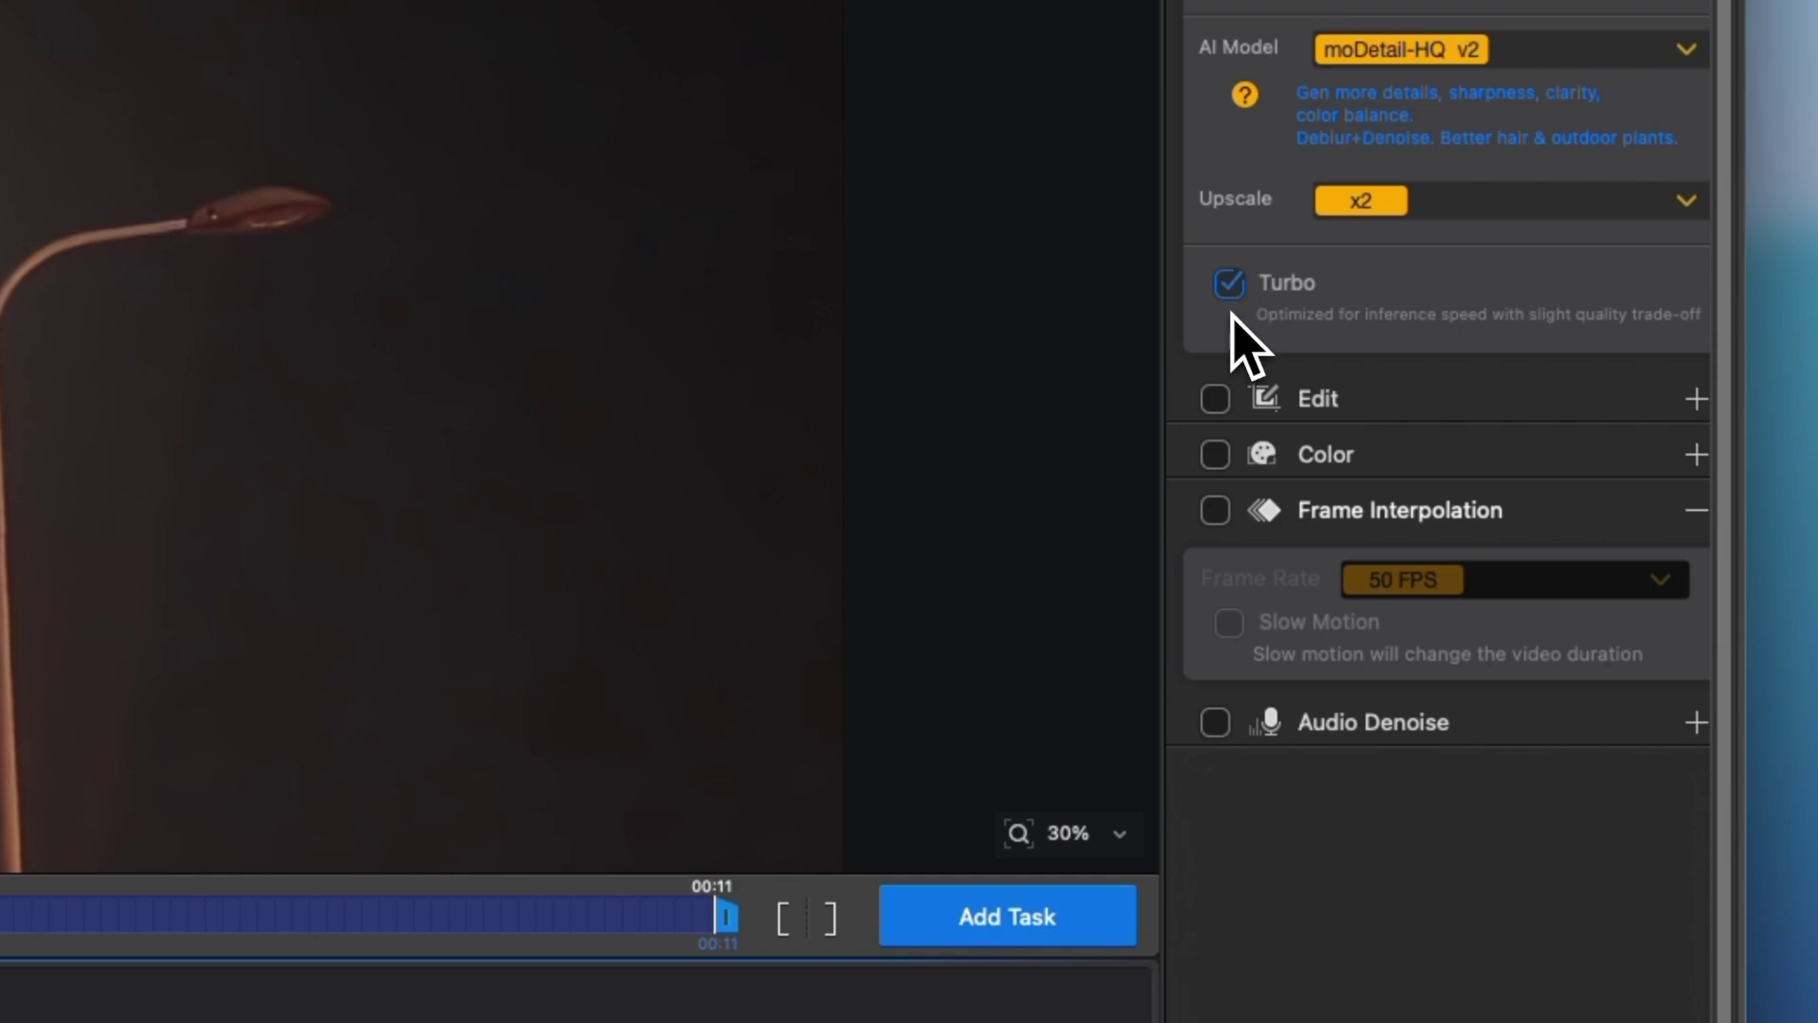
pyautogui.click(1231, 287)
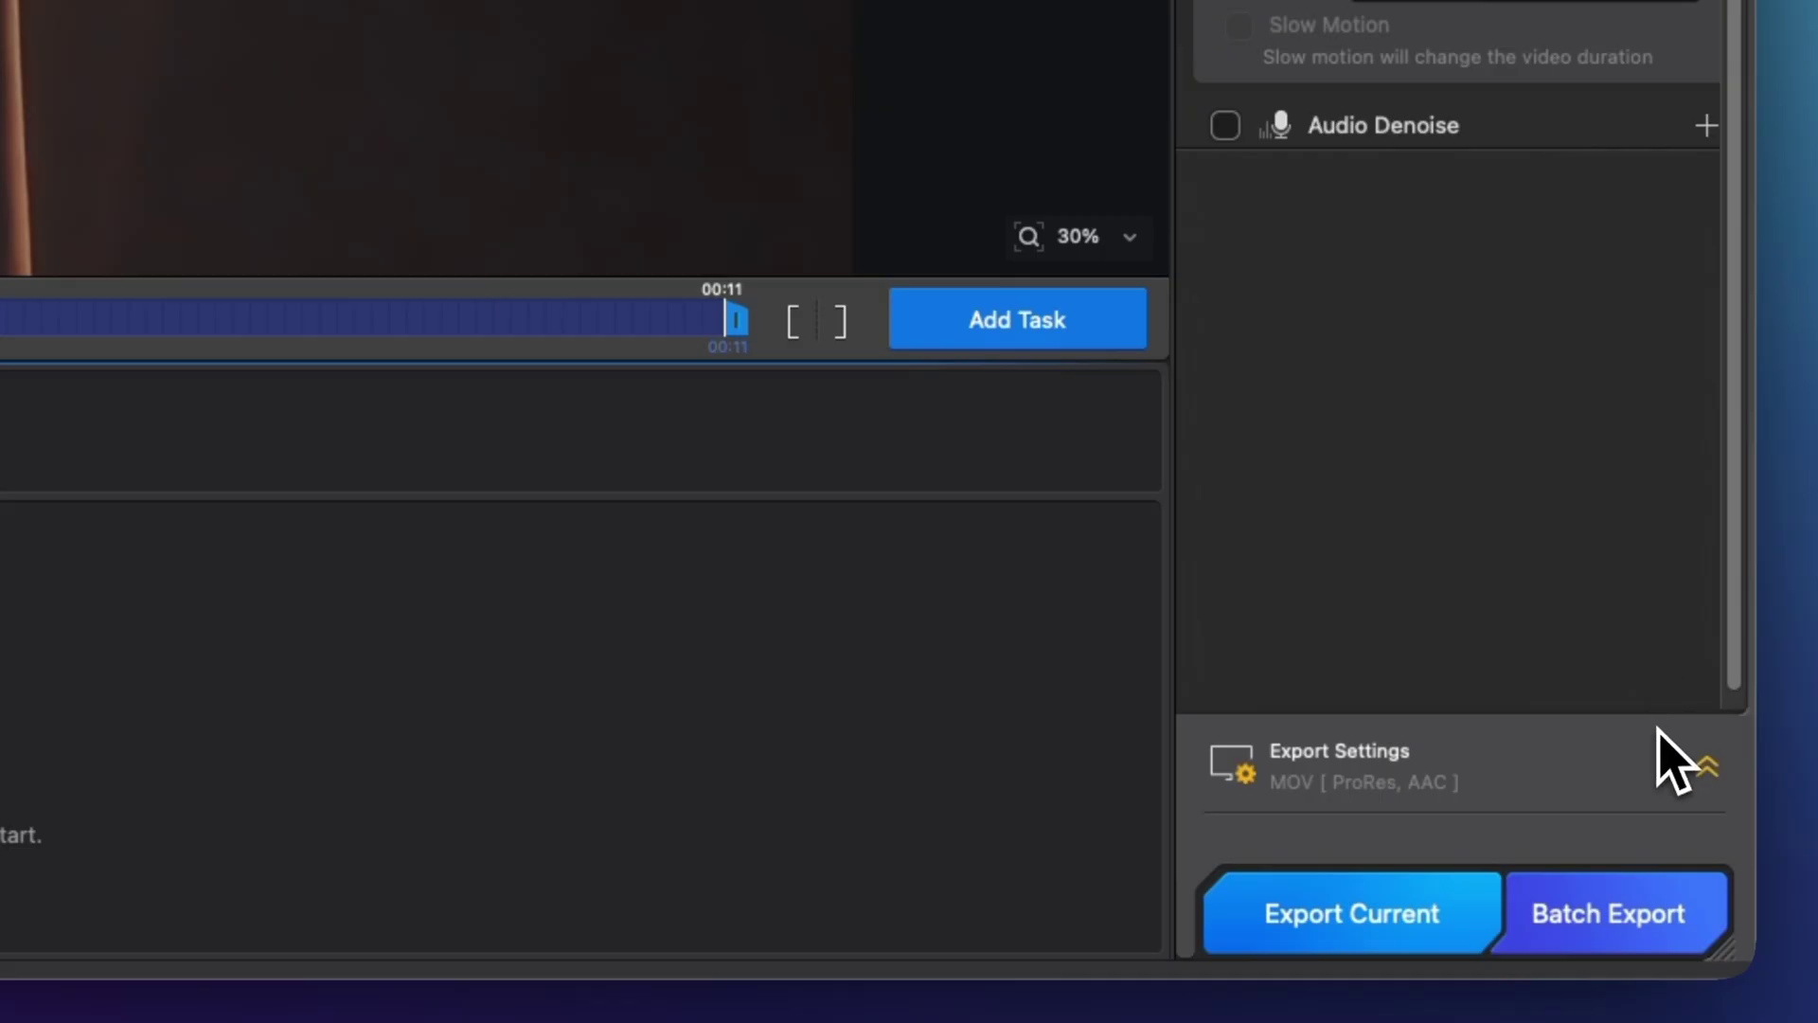
# Display the export settings, add the Street clip to the task list and export it.
pyautogui.click(1704, 764)
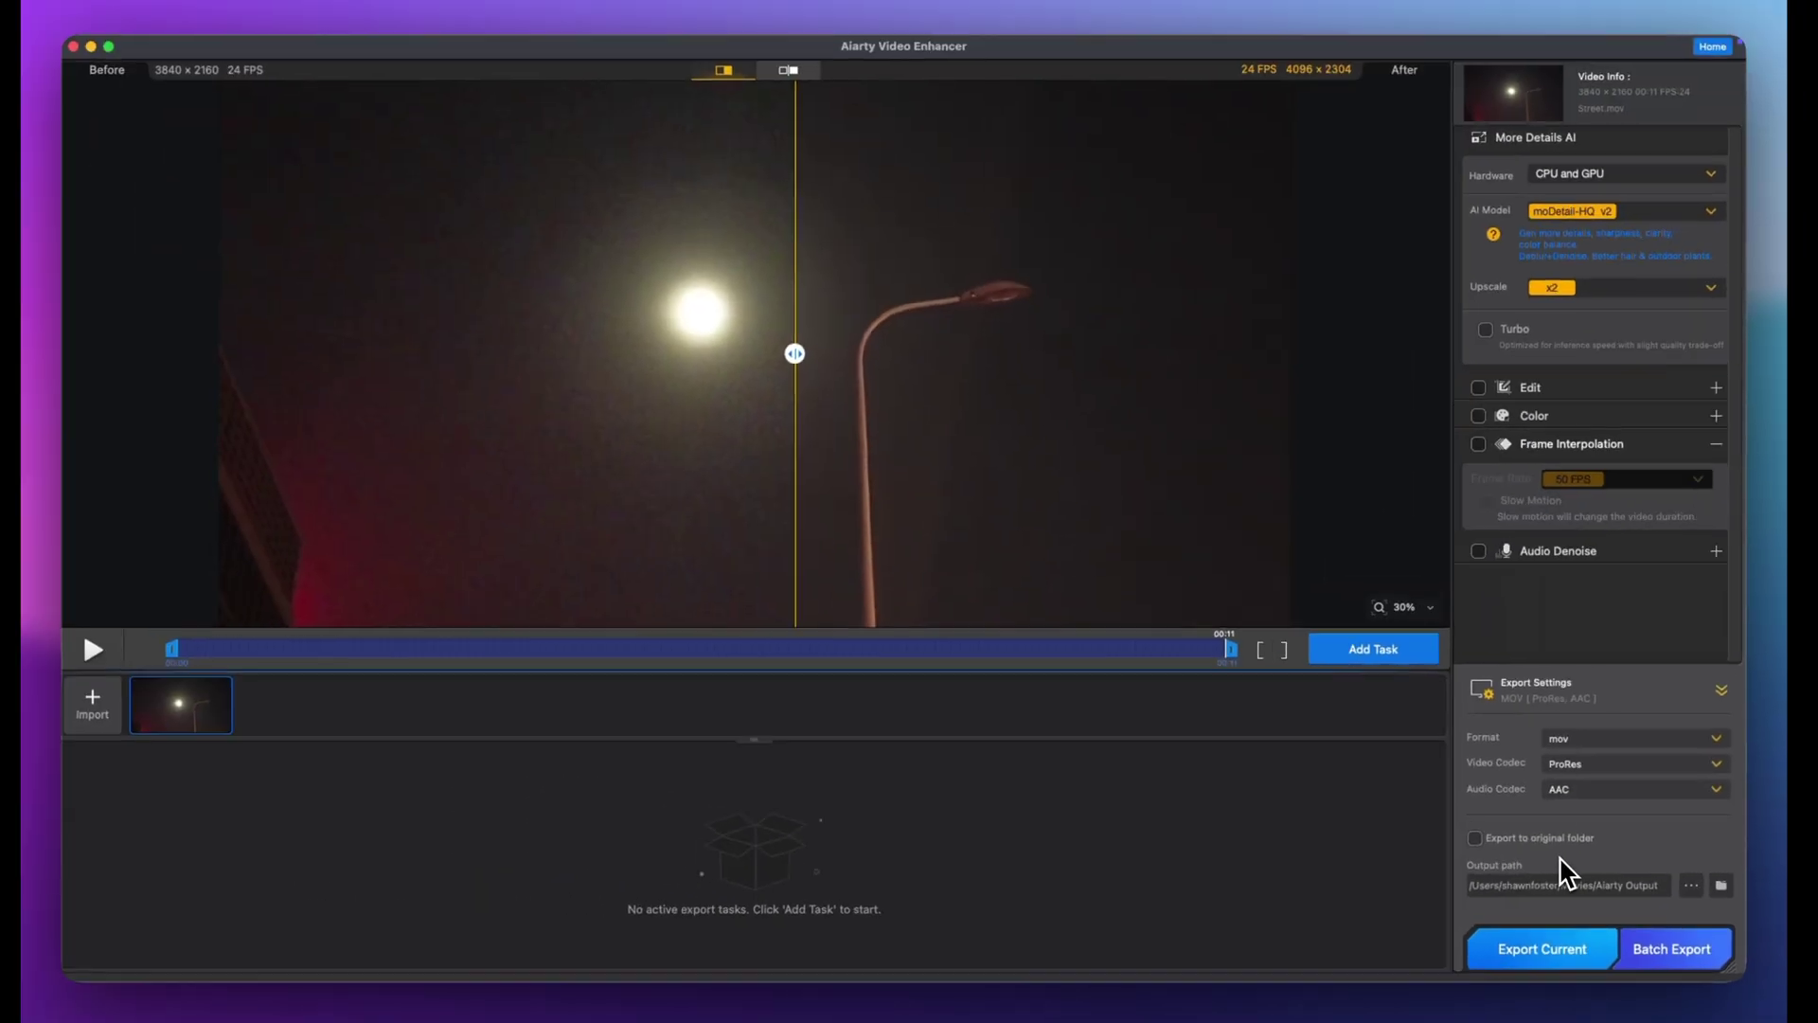
pyautogui.click(1360, 654)
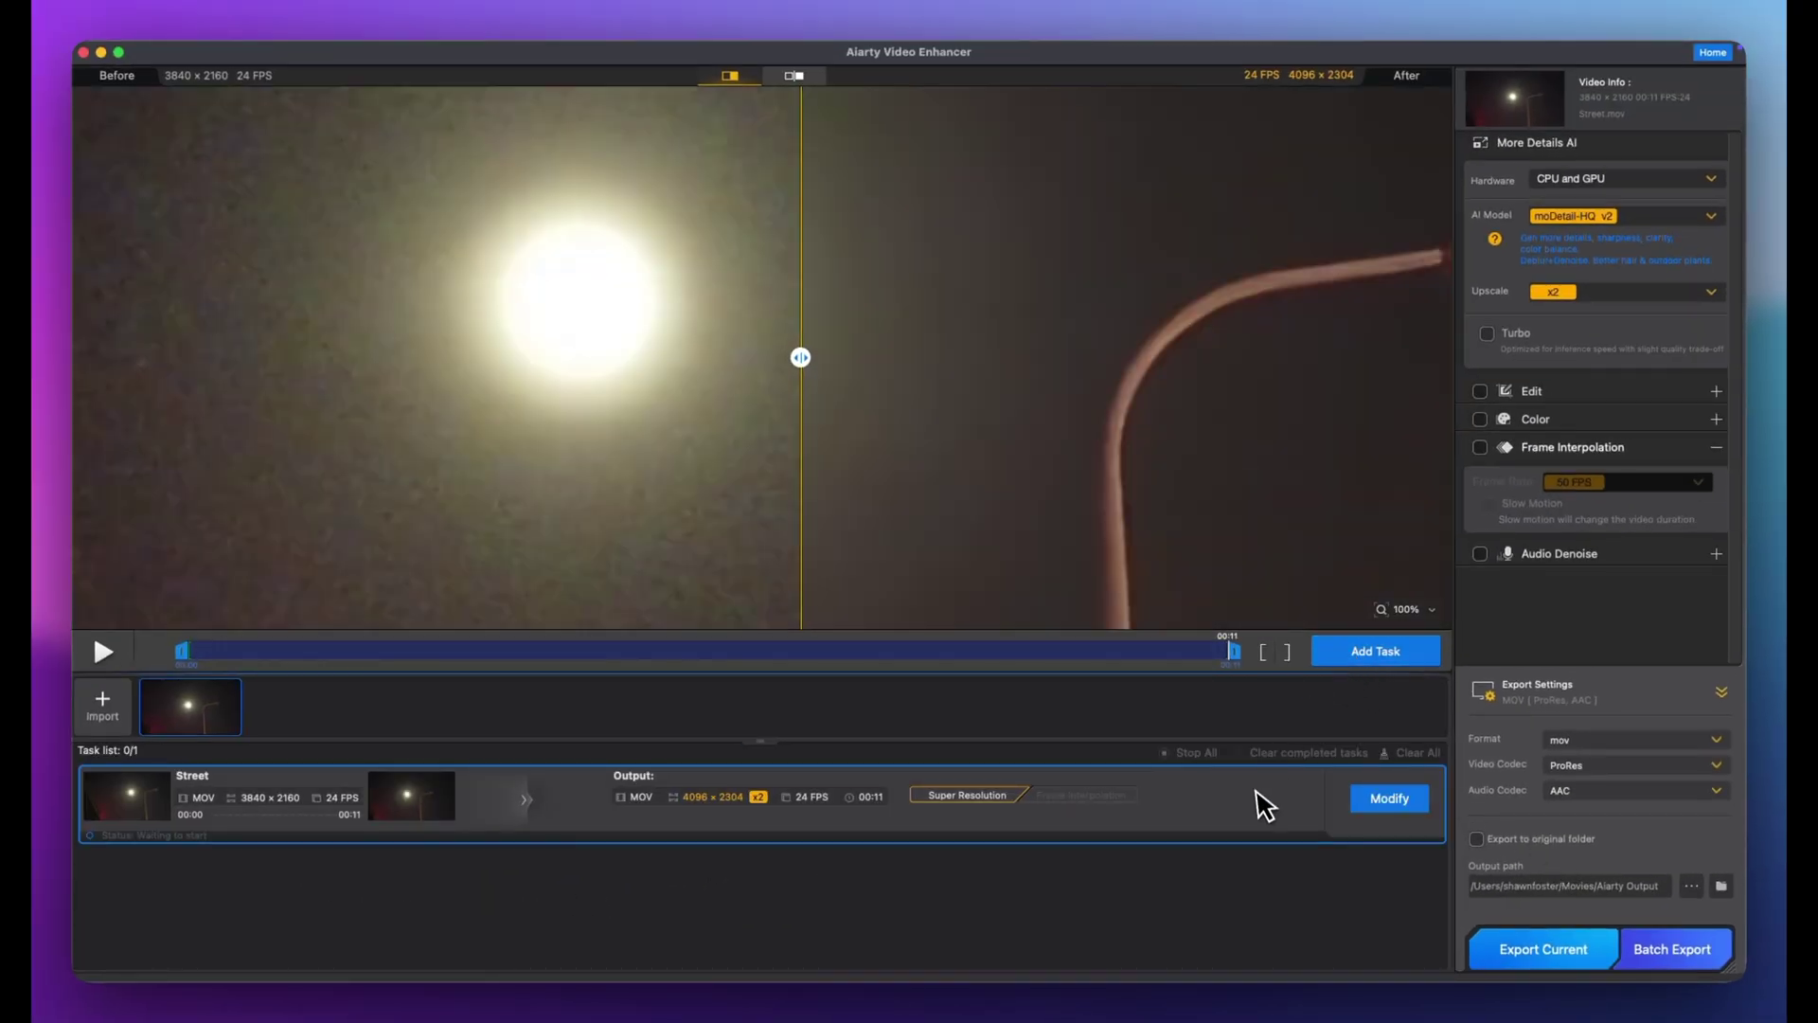
pyautogui.click(1540, 963)
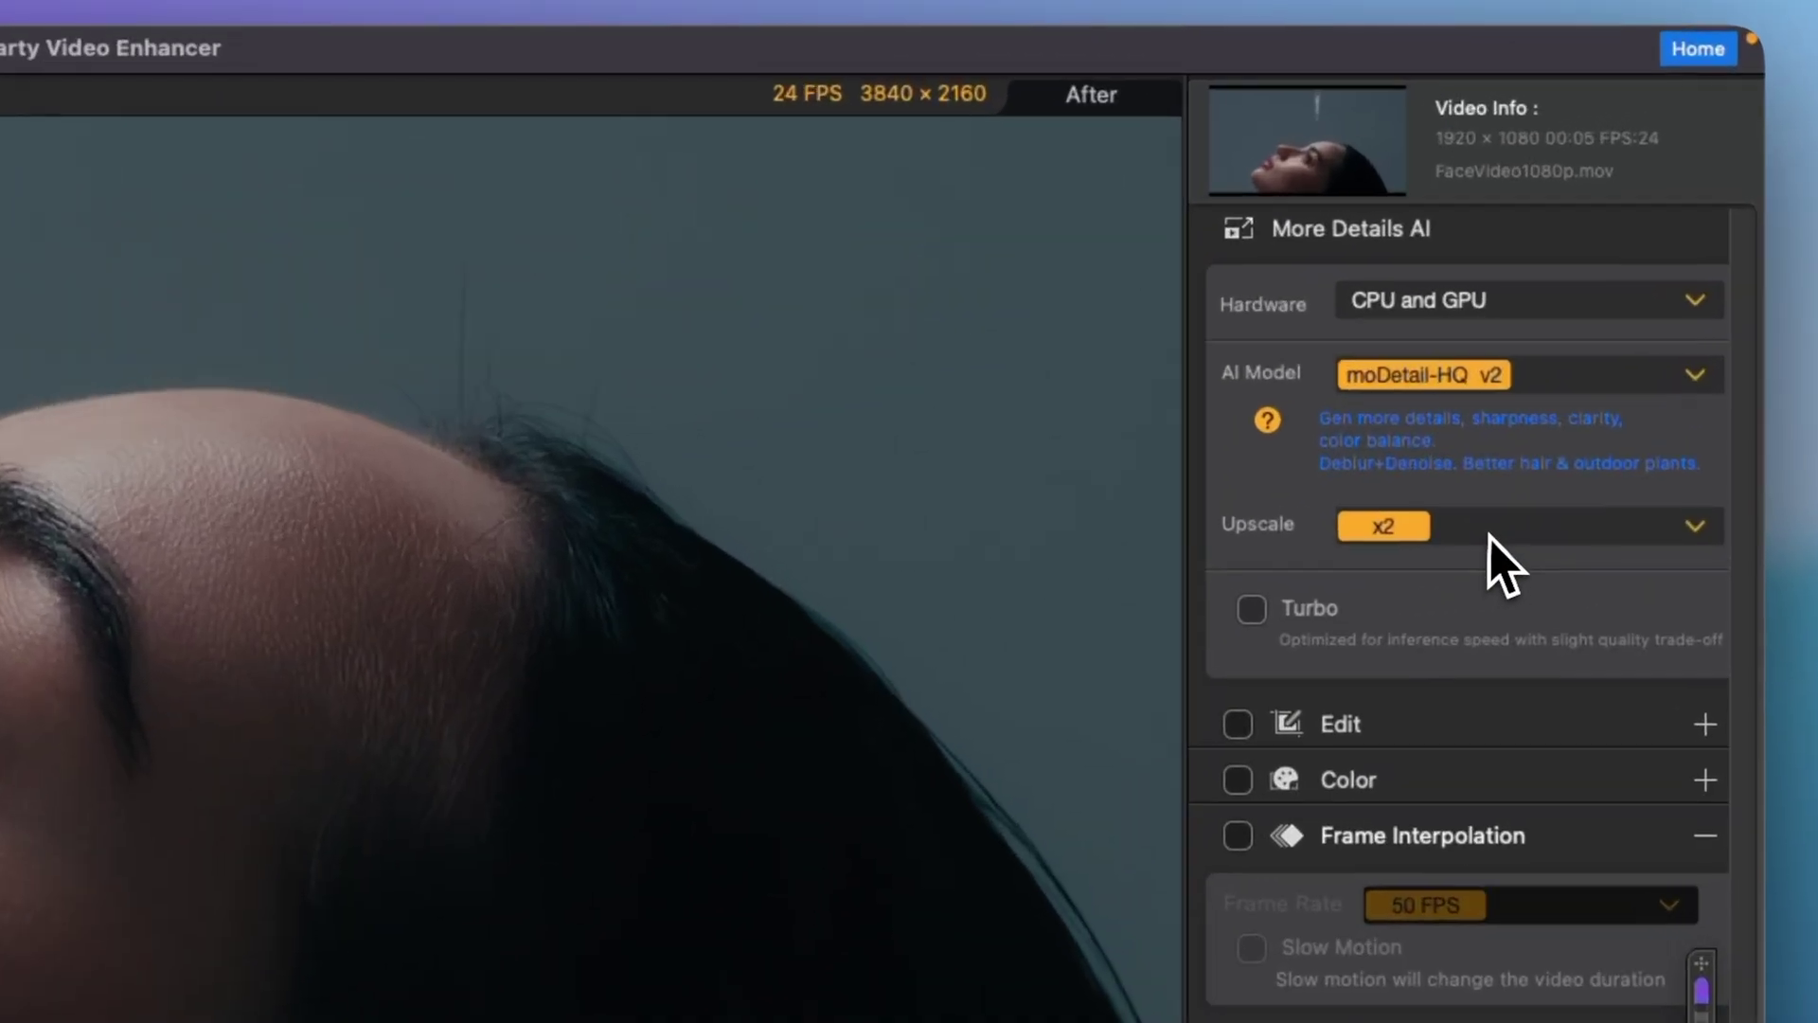
# Set the face clip's upscale to x2 and compare before and after across the face at about 90% magnification.
pyautogui.click(1610, 293)
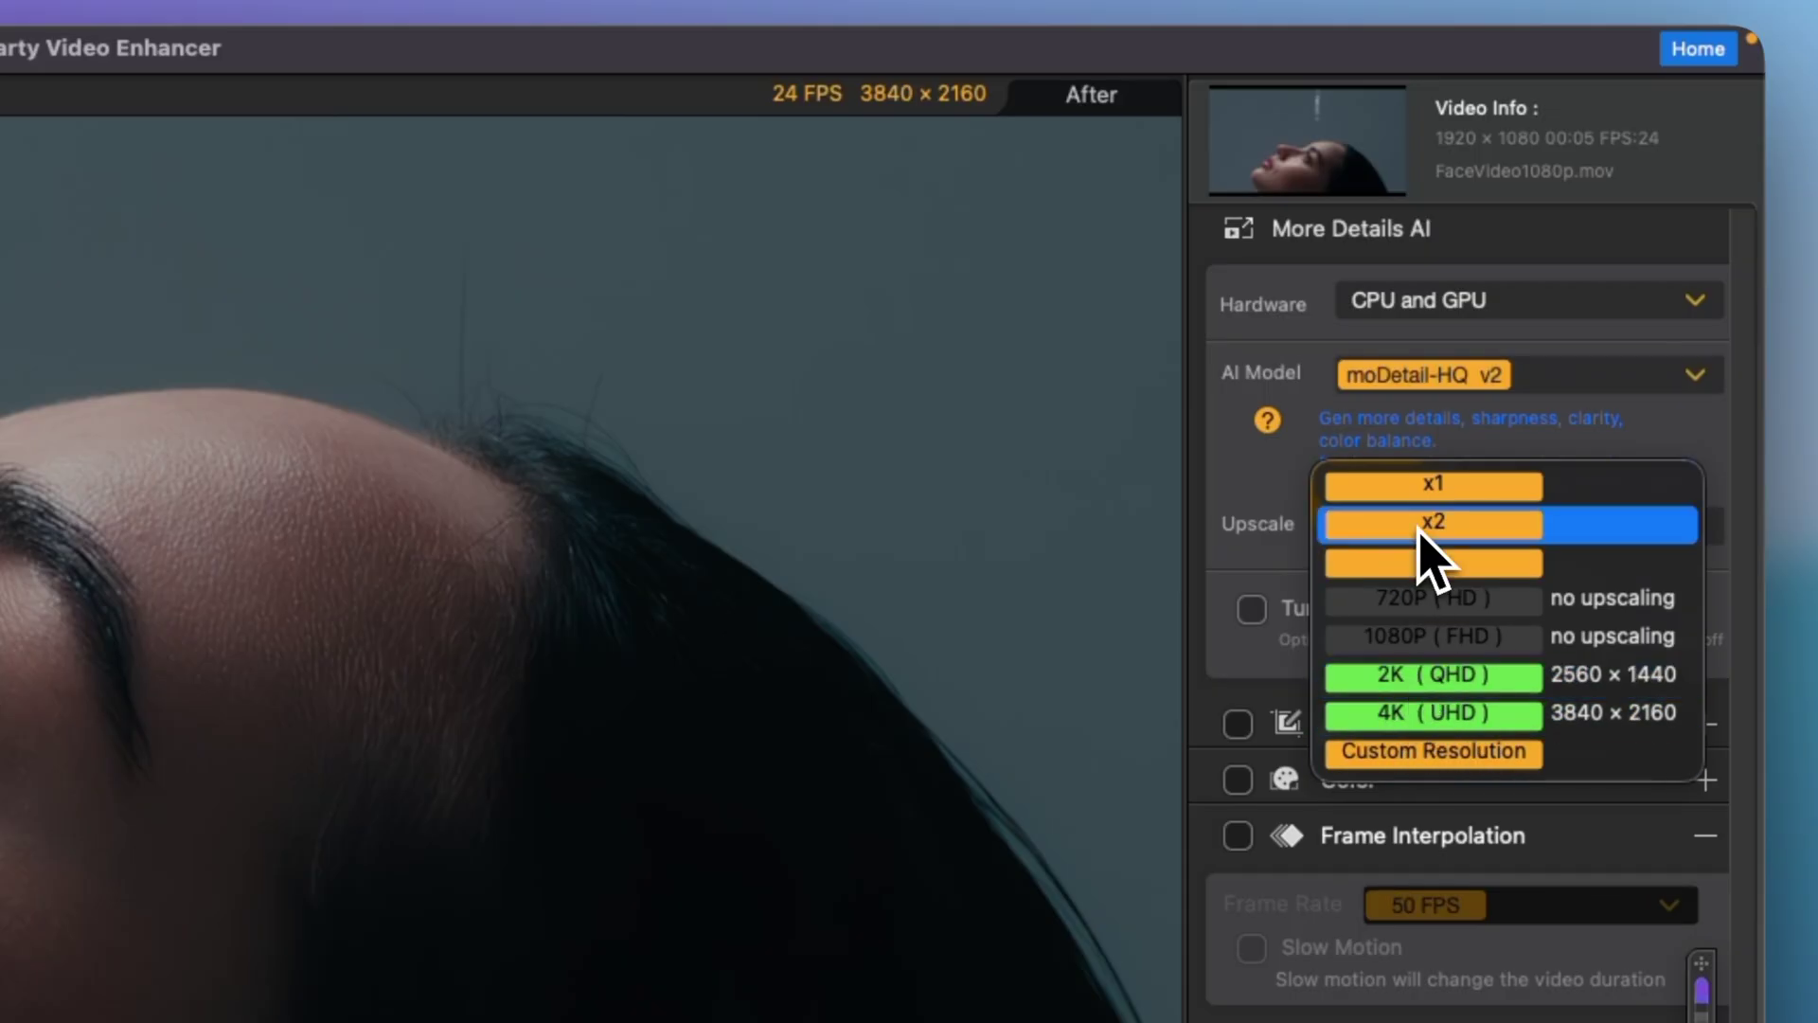
pyautogui.click(1463, 527)
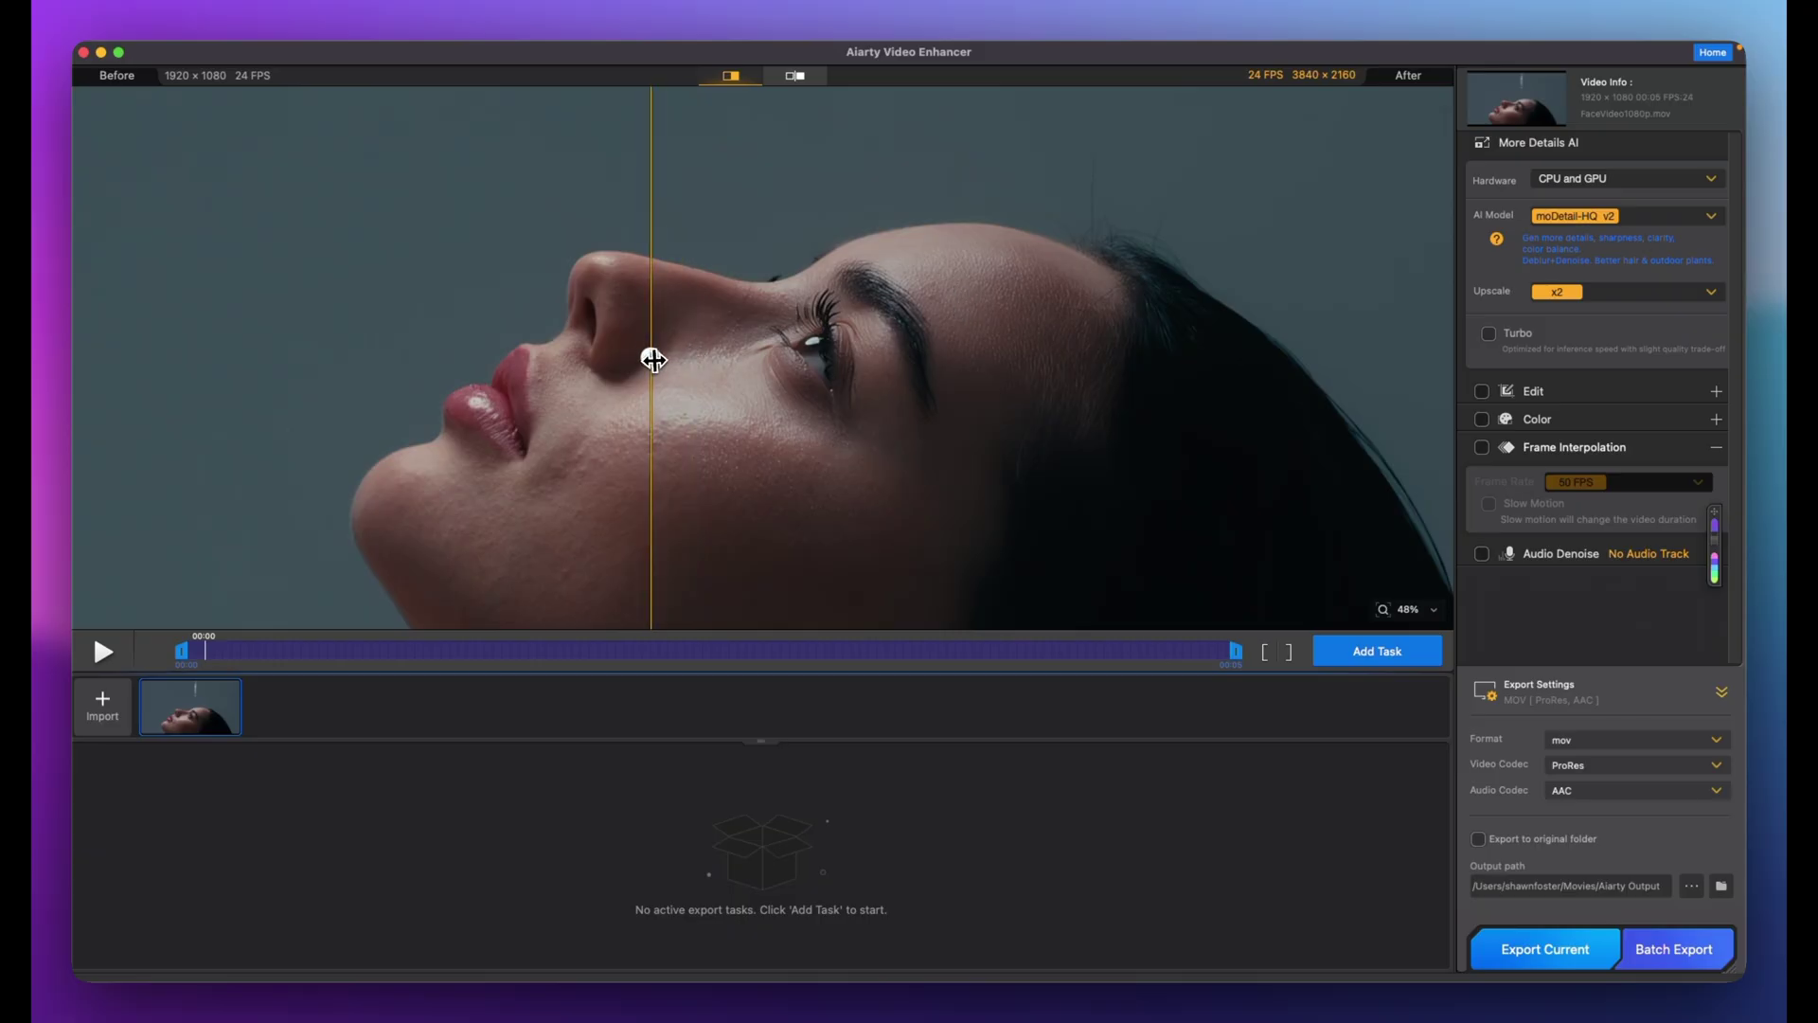
pyautogui.moveTo(653, 360); pyautogui.dragTo(860, 336)
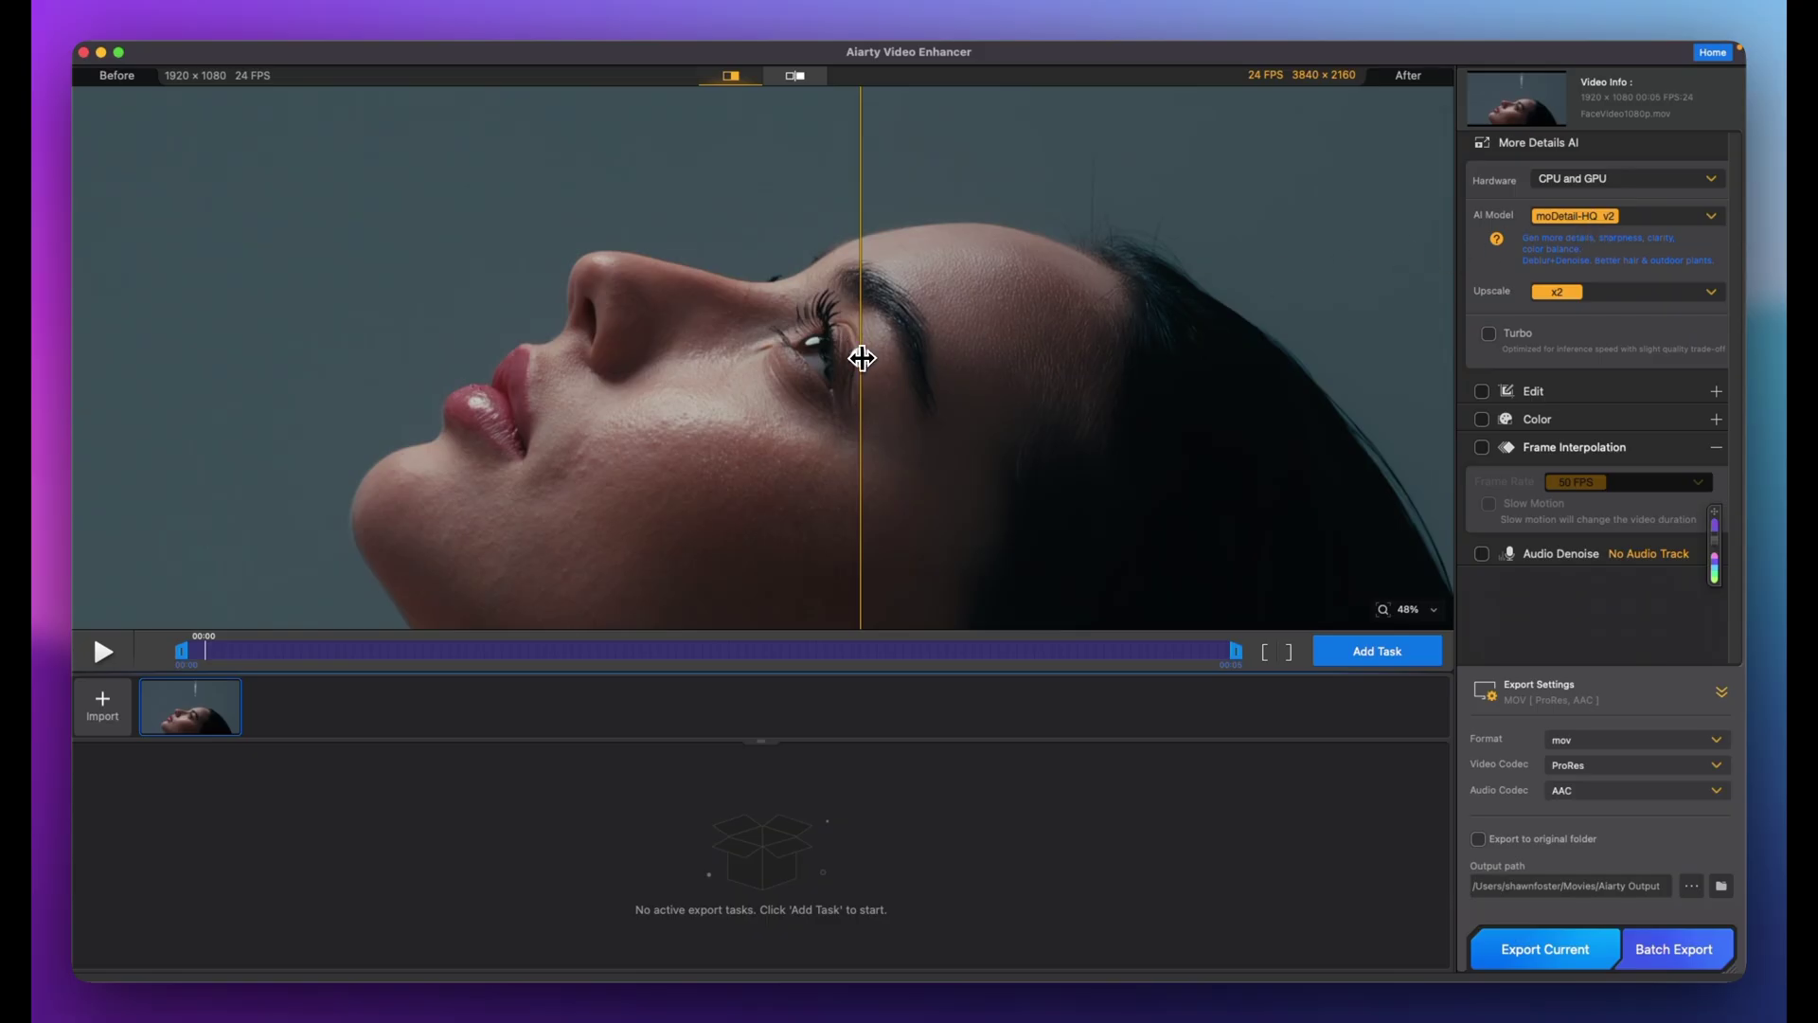
pyautogui.moveTo(862, 357); pyautogui.dragTo(764, 357)
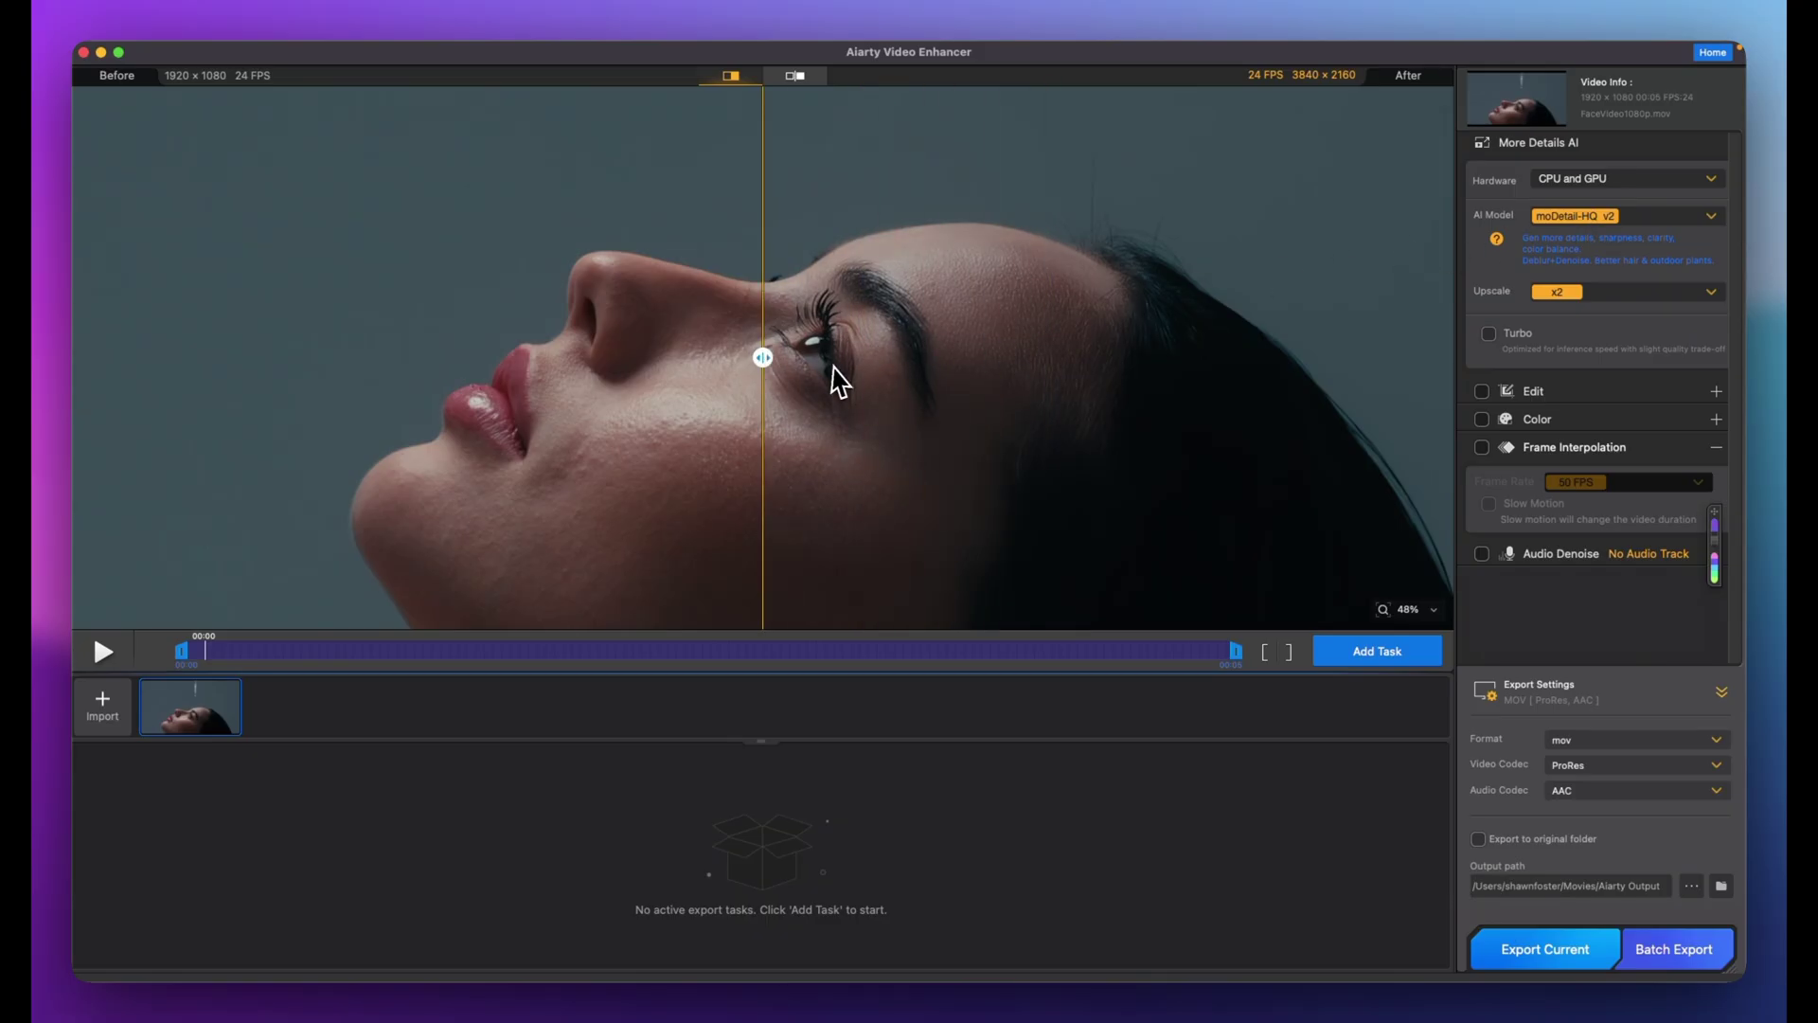
pyautogui.scroll(5, 834, 367)
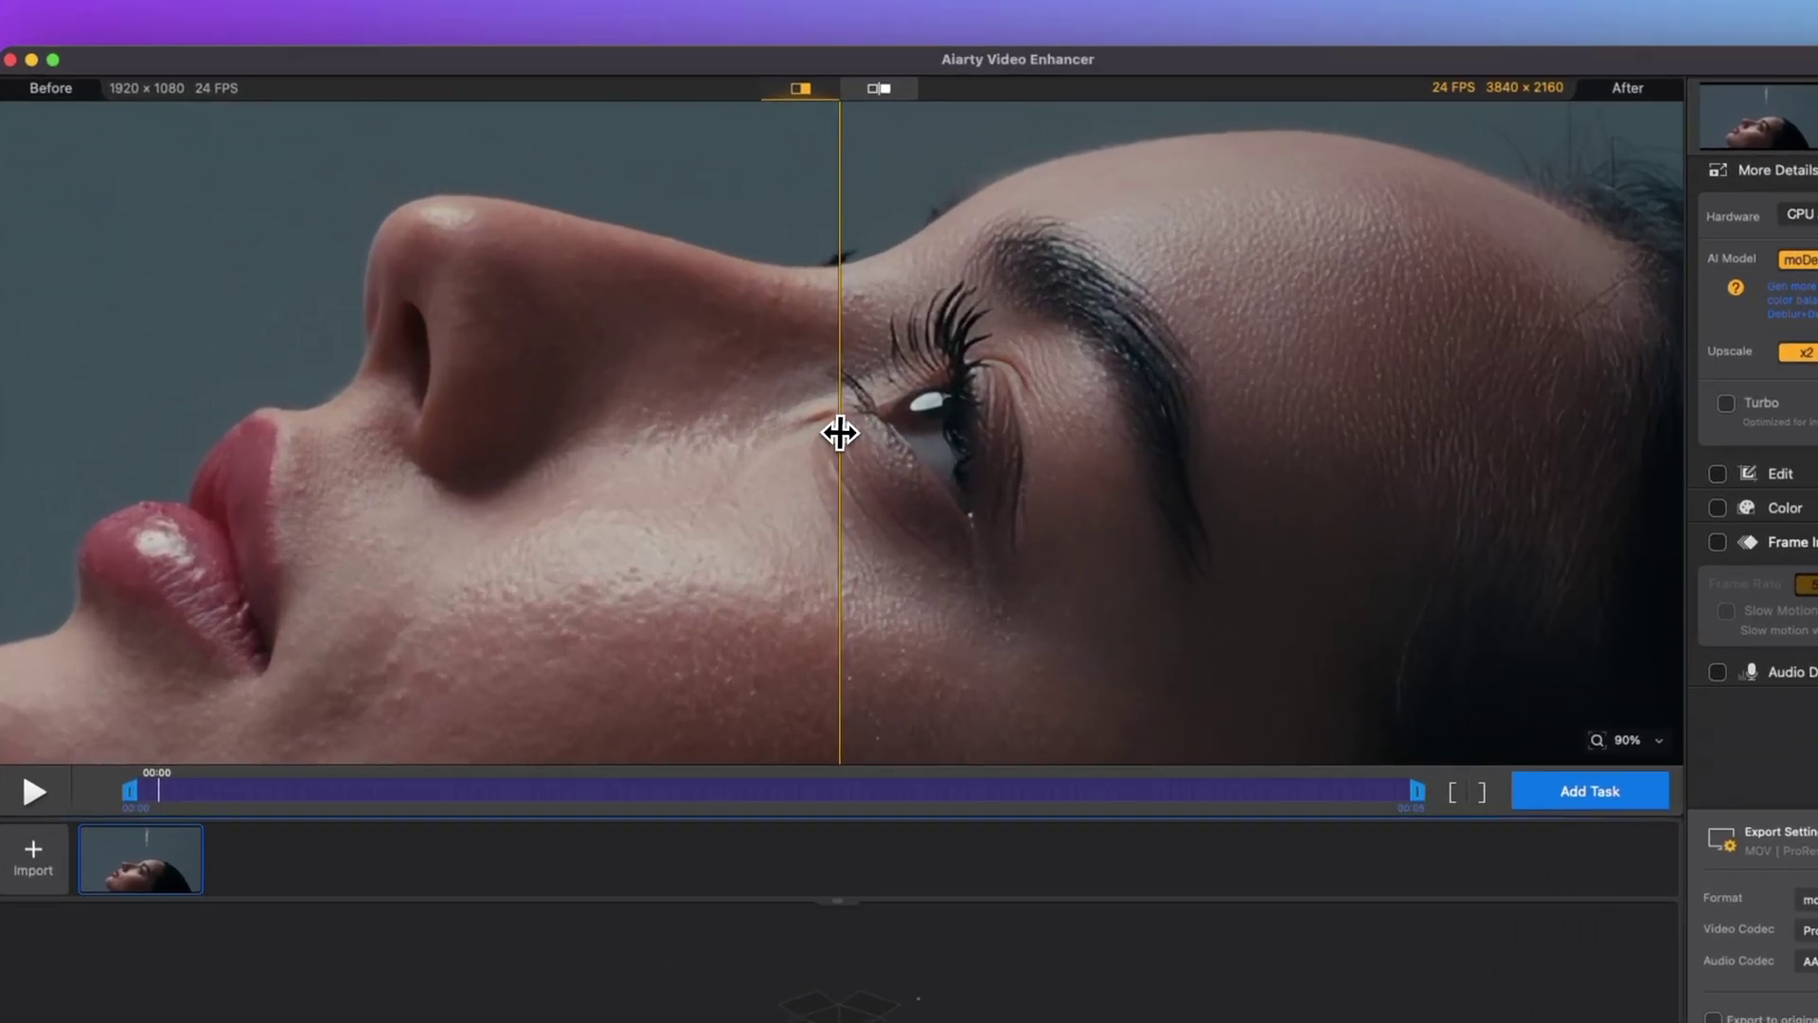
pyautogui.moveTo(765, 360); pyautogui.dragTo(1273, 332)
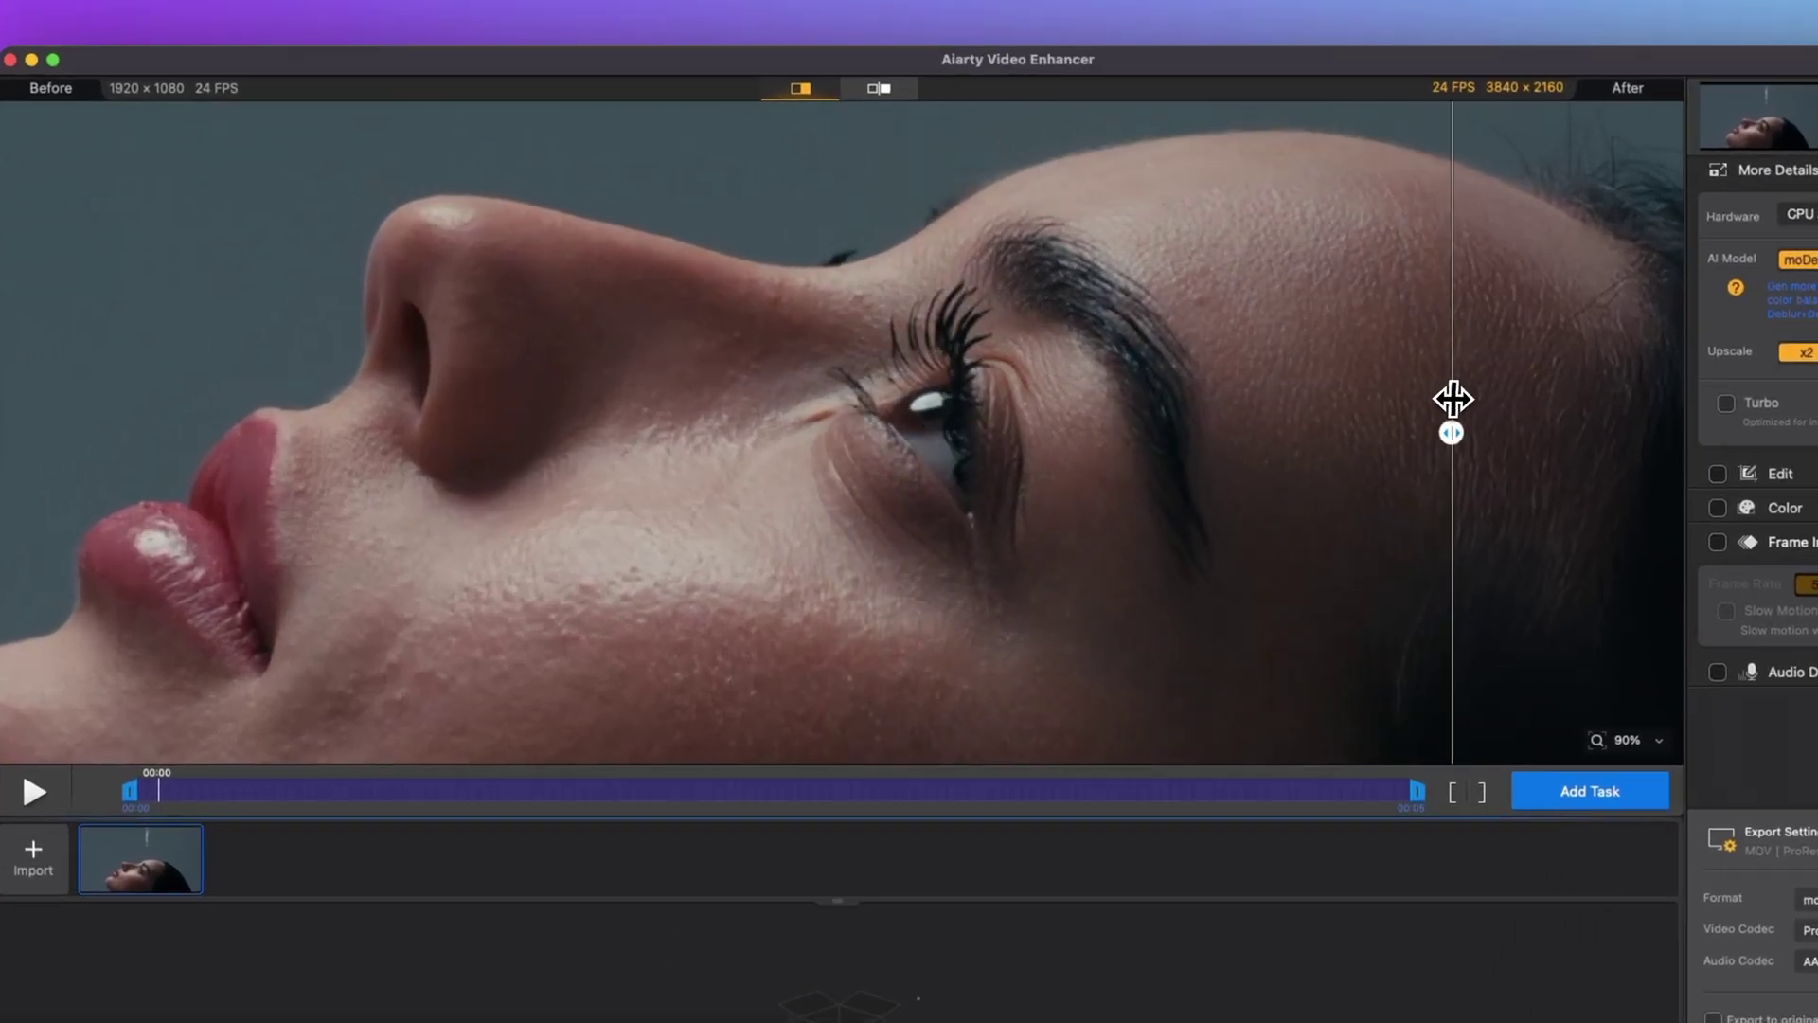
pyautogui.moveTo(1454, 398); pyautogui.dragTo(1200, 452)
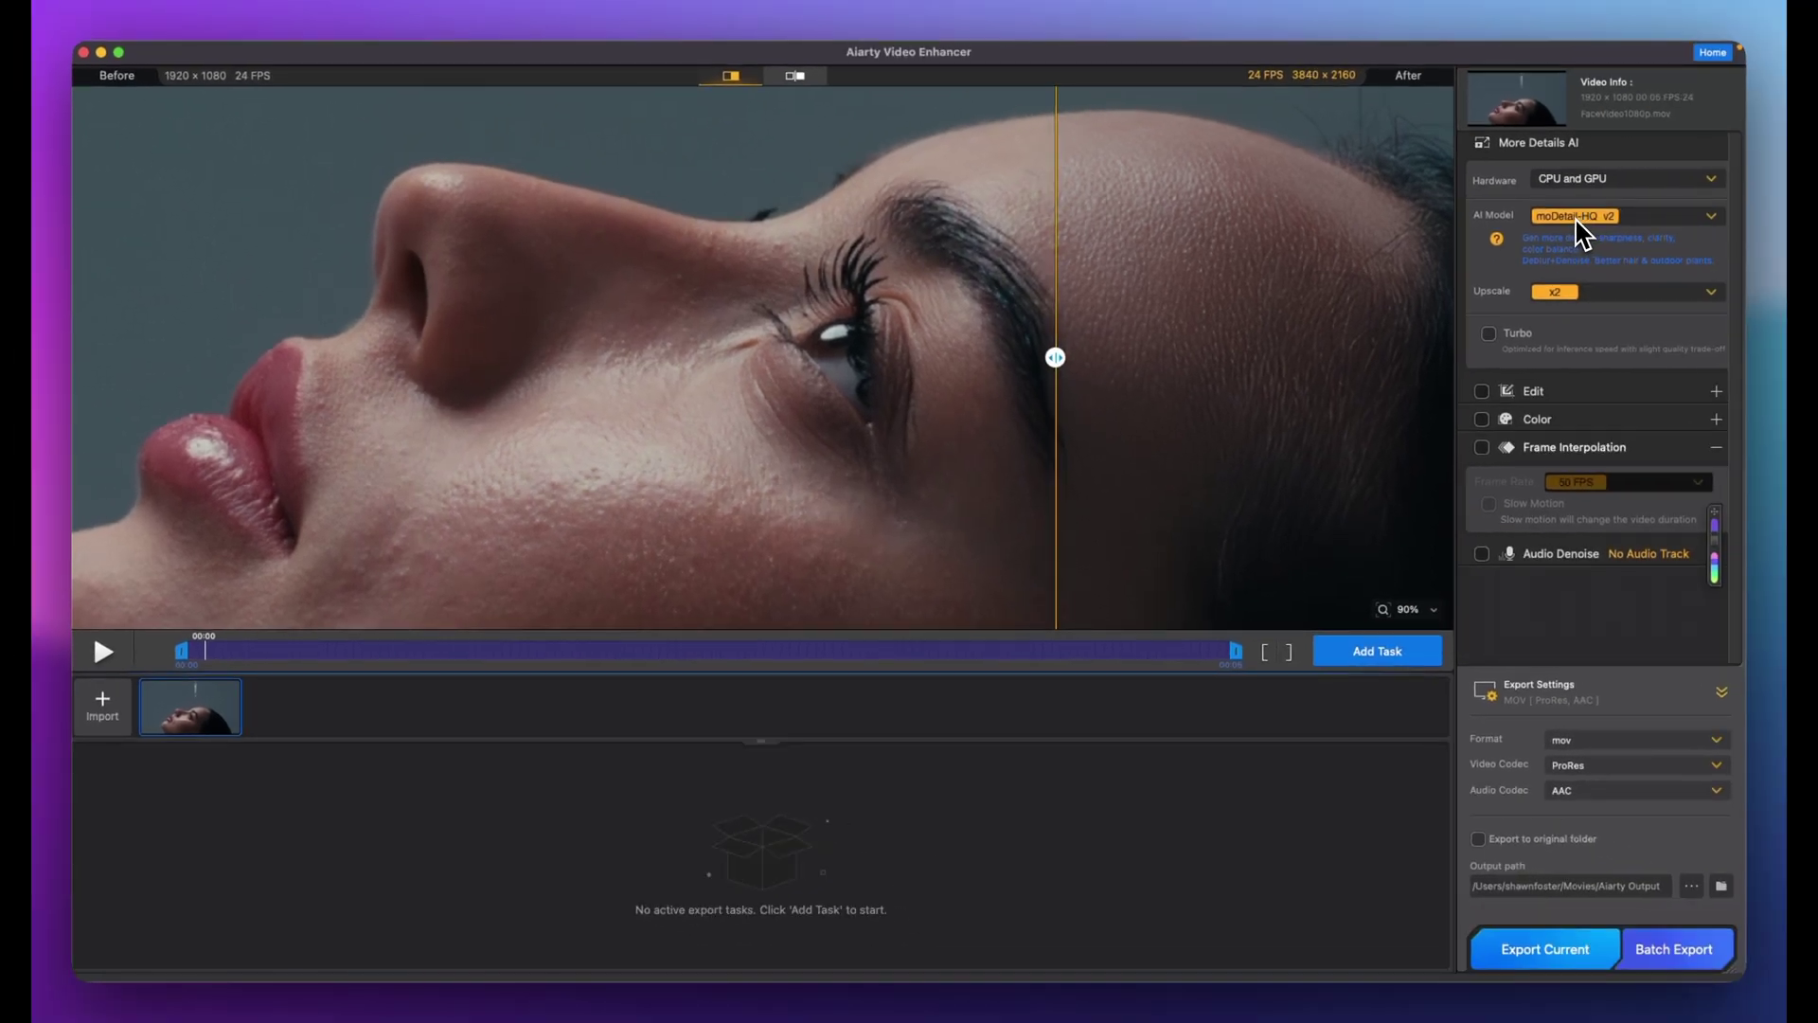
# Switch the AI model to Smooth-HQ v2 and compare its effect around the forehead and eye.
pyautogui.click(1578, 222)
pyautogui.click(1558, 237)
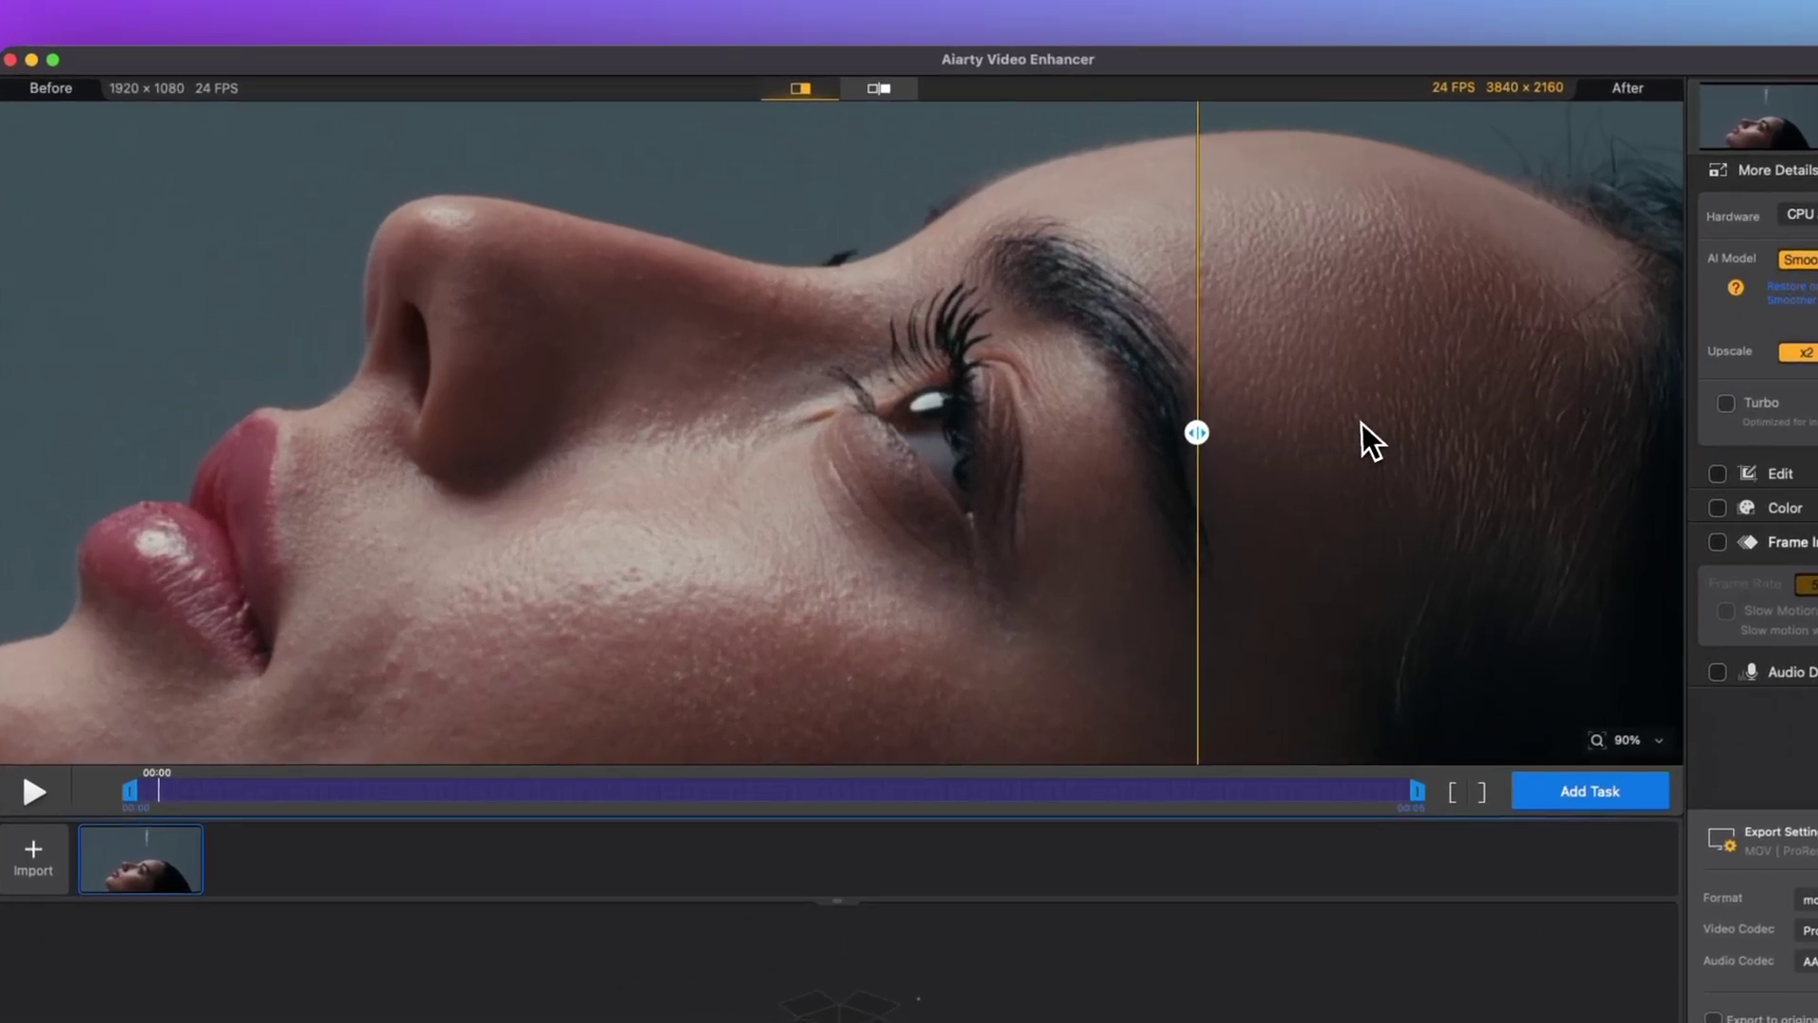
pyautogui.moveTo(1198, 432); pyautogui.dragTo(981, 420)
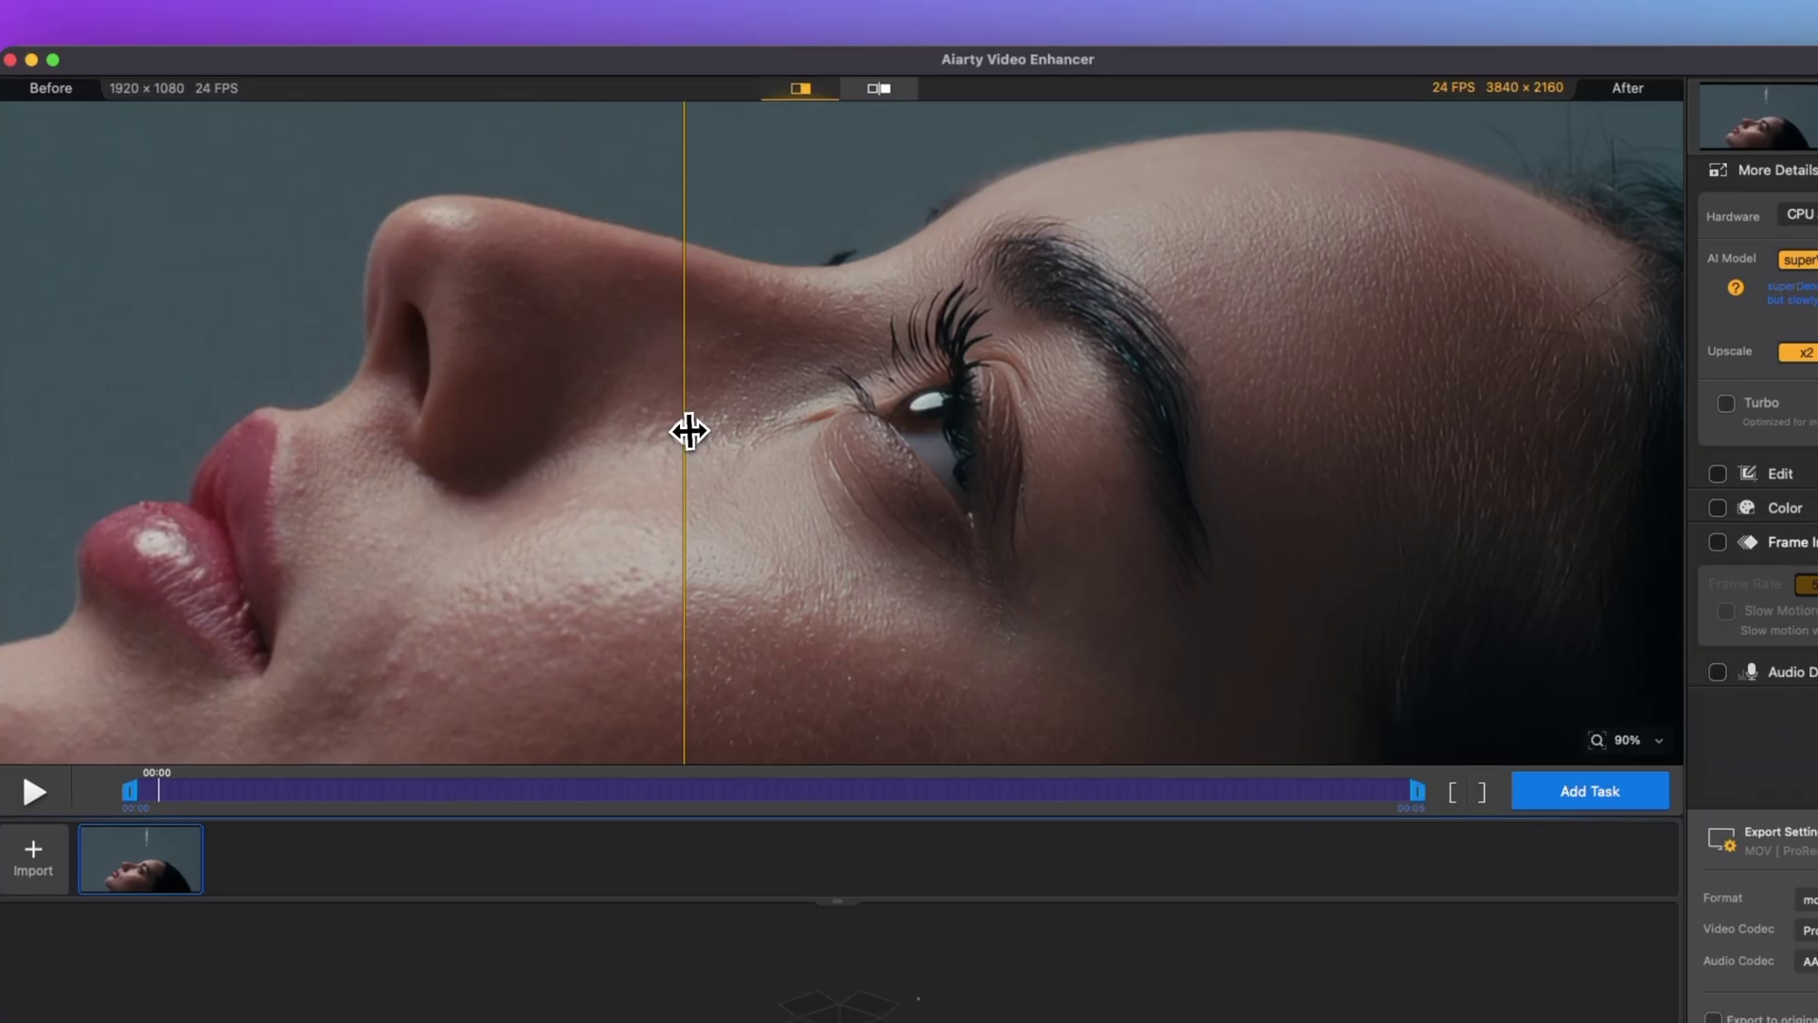
# Compare the original with the superVideo vHQ result by sweeping the divider from the cheek to the forehead.
pyautogui.moveTo(635, 357); pyautogui.dragTo(939, 336)
pyautogui.moveTo(1054, 407)
pyautogui.mouseDown()
pyautogui.moveTo(1433, 394)
pyautogui.moveTo(1006, 418)
pyautogui.moveTo(975, 446)
pyautogui.moveTo(94, 517)
pyautogui.moveTo(1360, 433)
pyautogui.mouseUp()
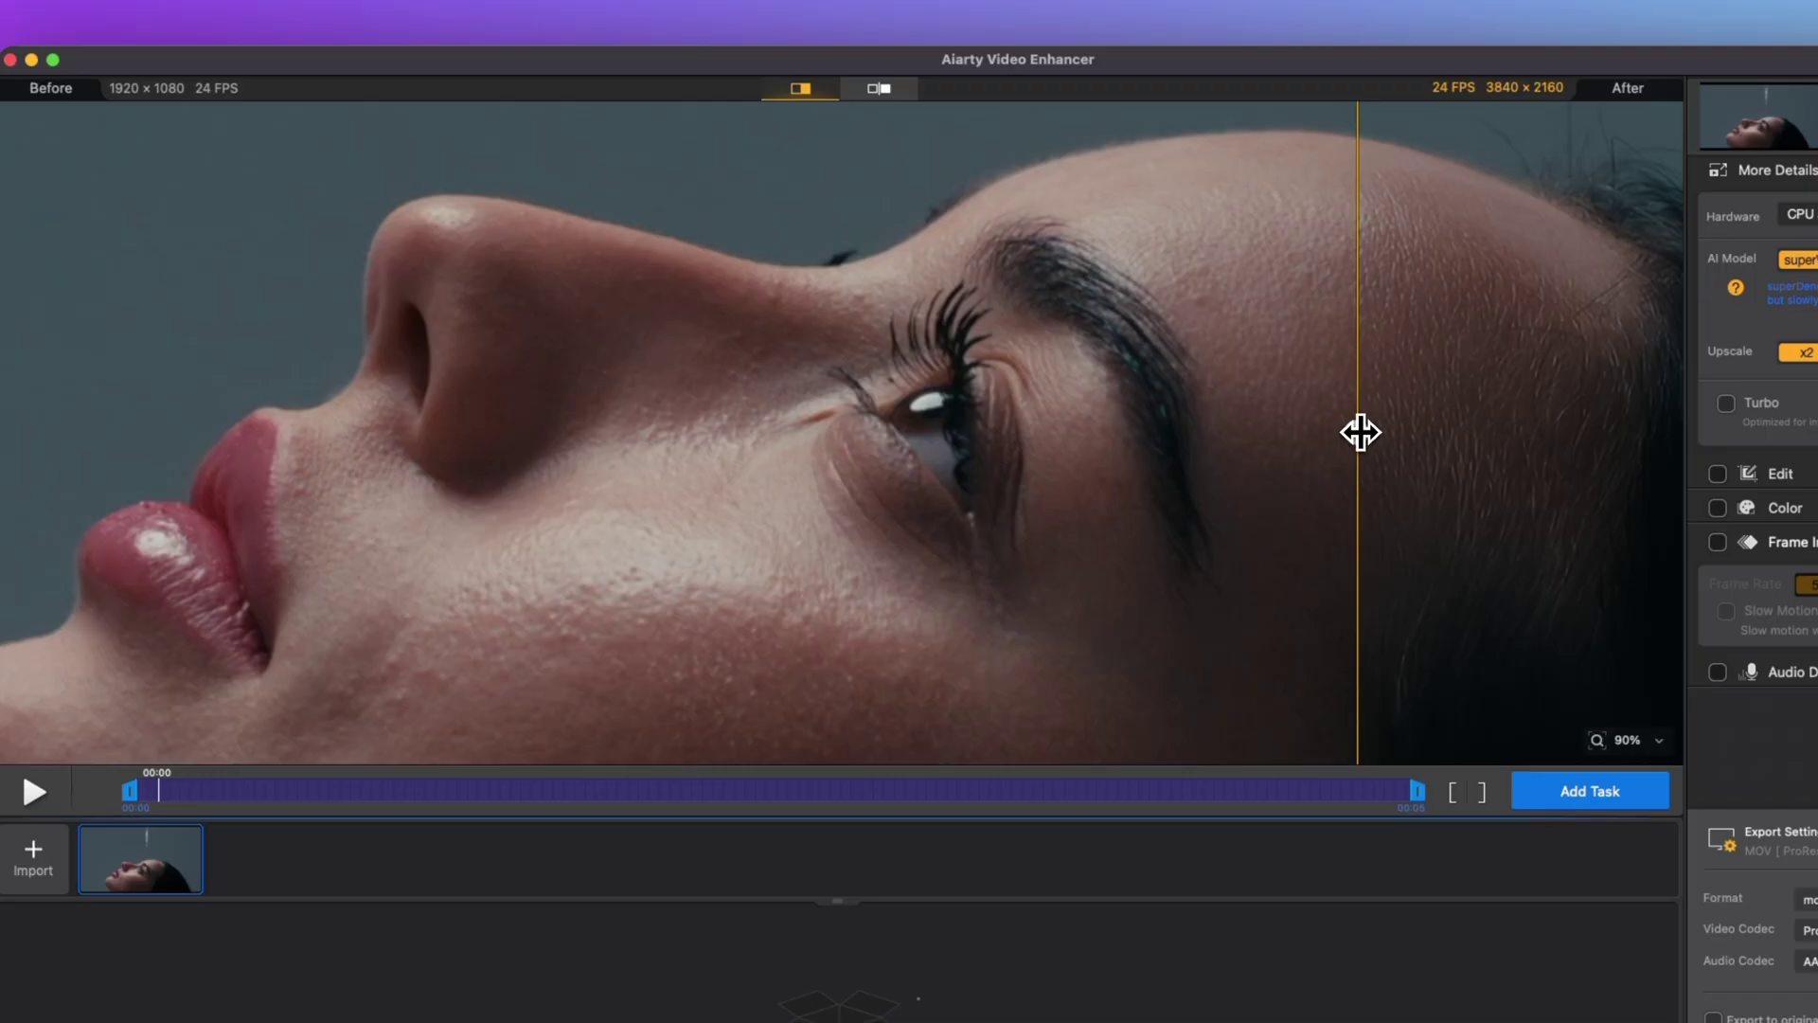
pyautogui.moveTo(1360, 433); pyautogui.dragTo(1360, 432)
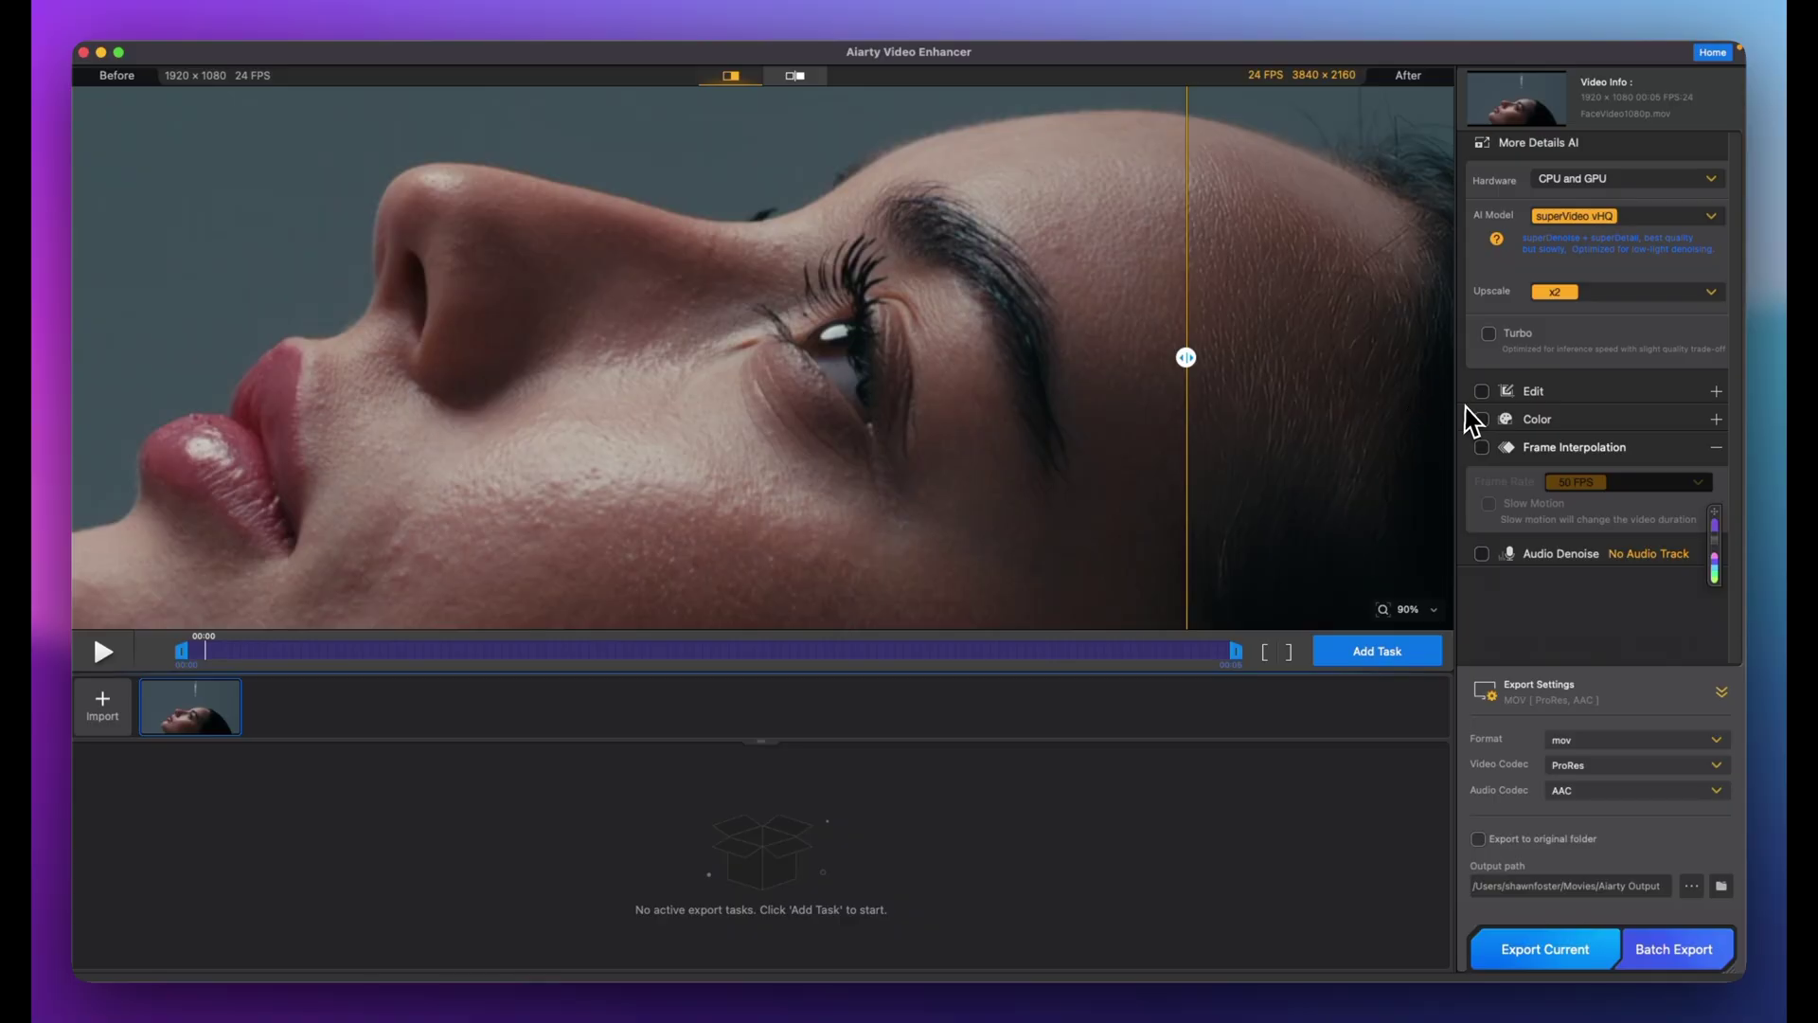
# Enable the Edit options, review the rotate, flip, crop and track settings, and disable them again.
pyautogui.click(1482, 392)
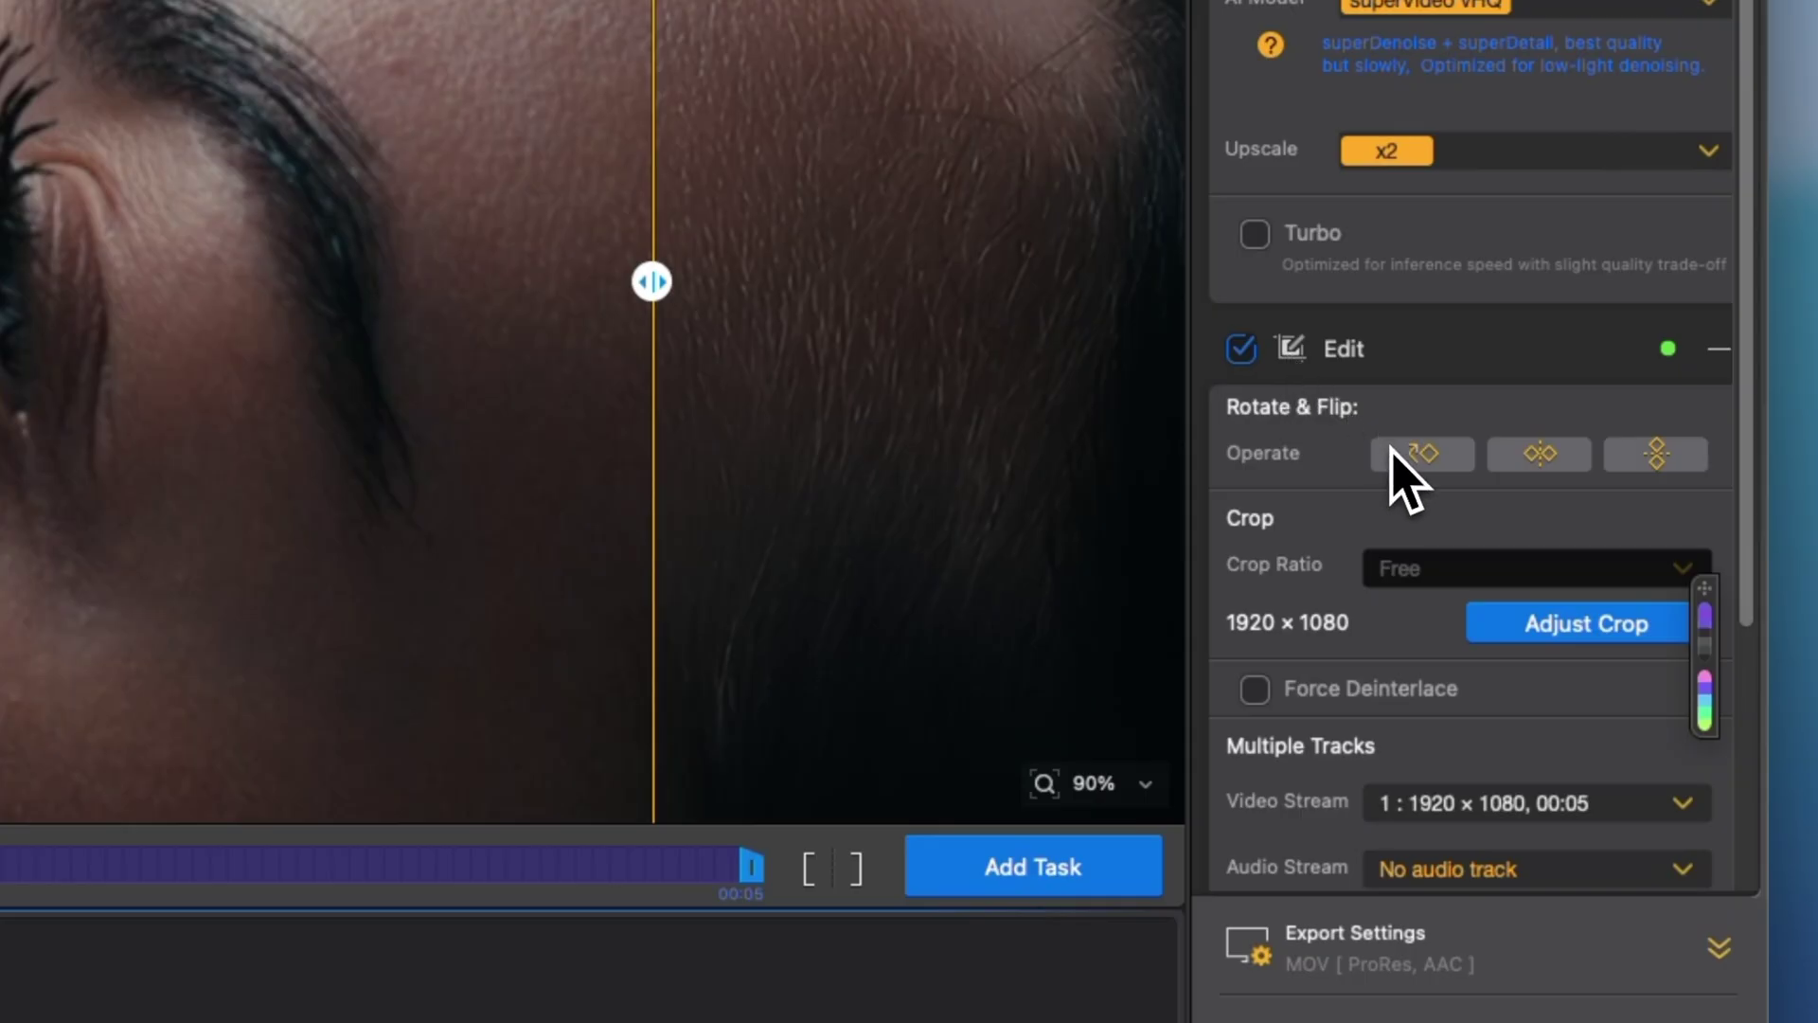
pyautogui.scroll(-1, 1390, 456)
pyautogui.scroll(1, 1382, 445)
pyautogui.click(1241, 348)
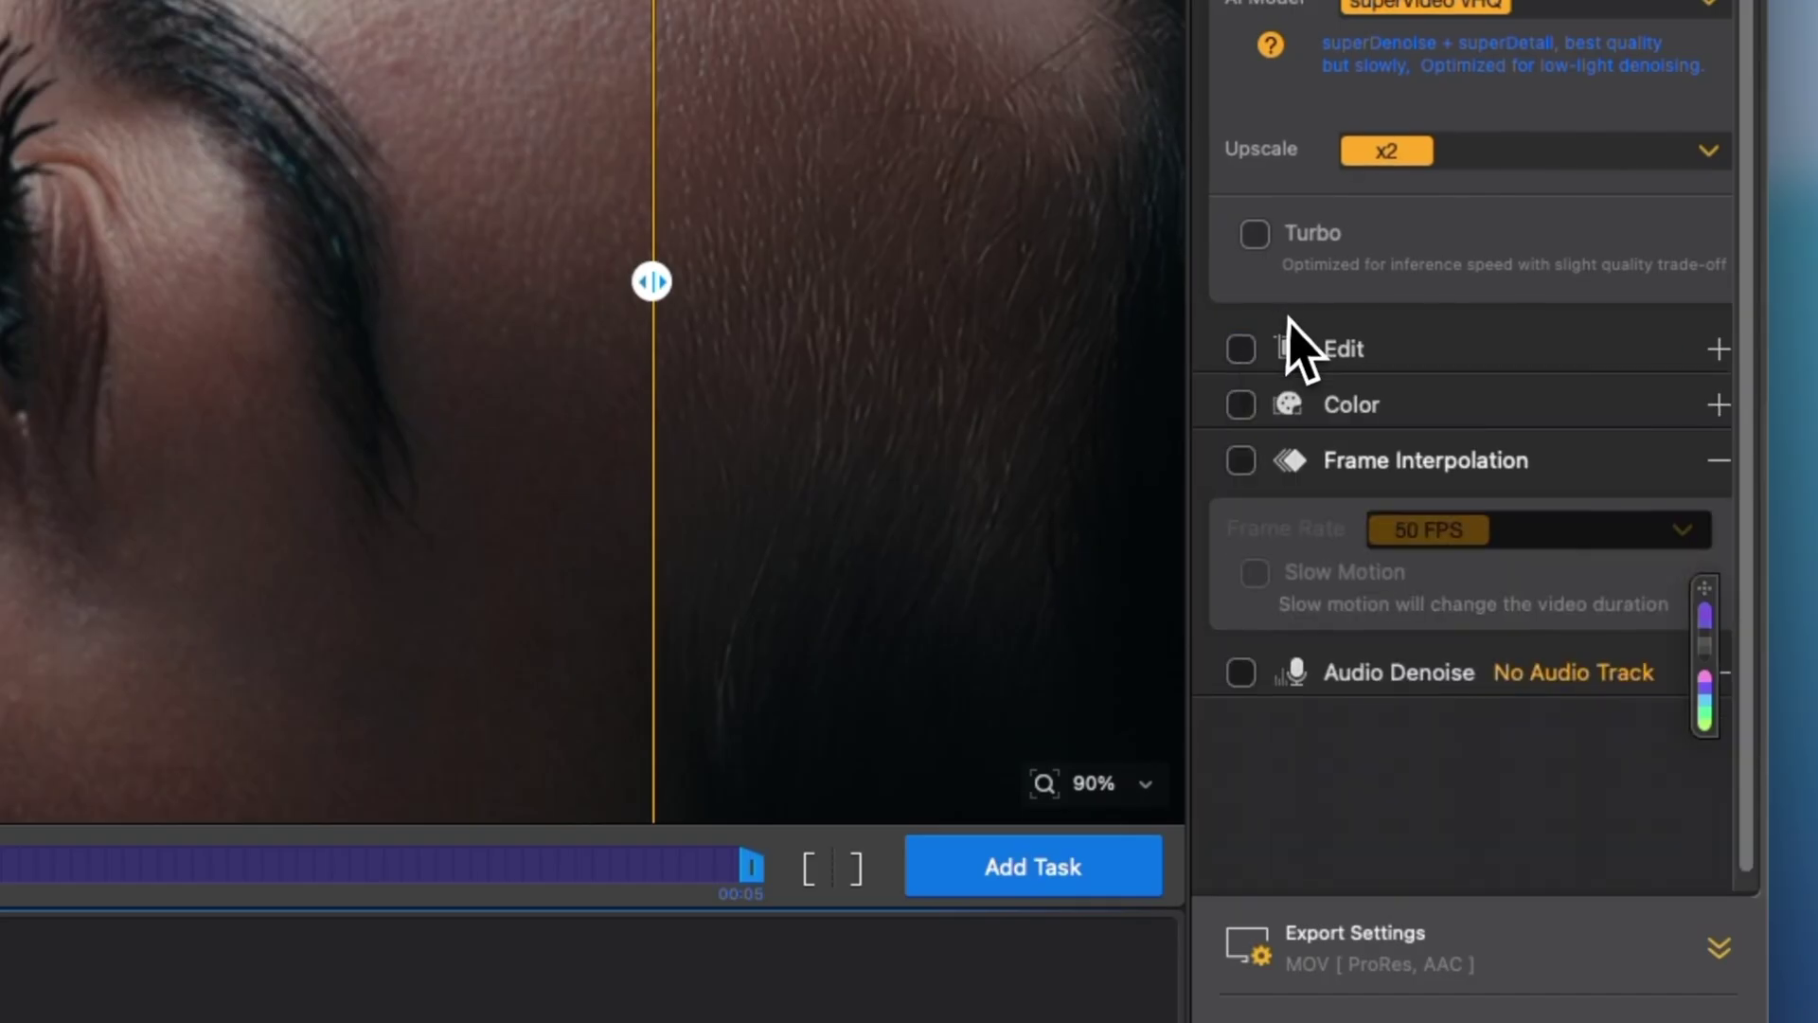
# Enable color correction, raise the contrast to 36, and compare the result with the original face.
pyautogui.click(1241, 405)
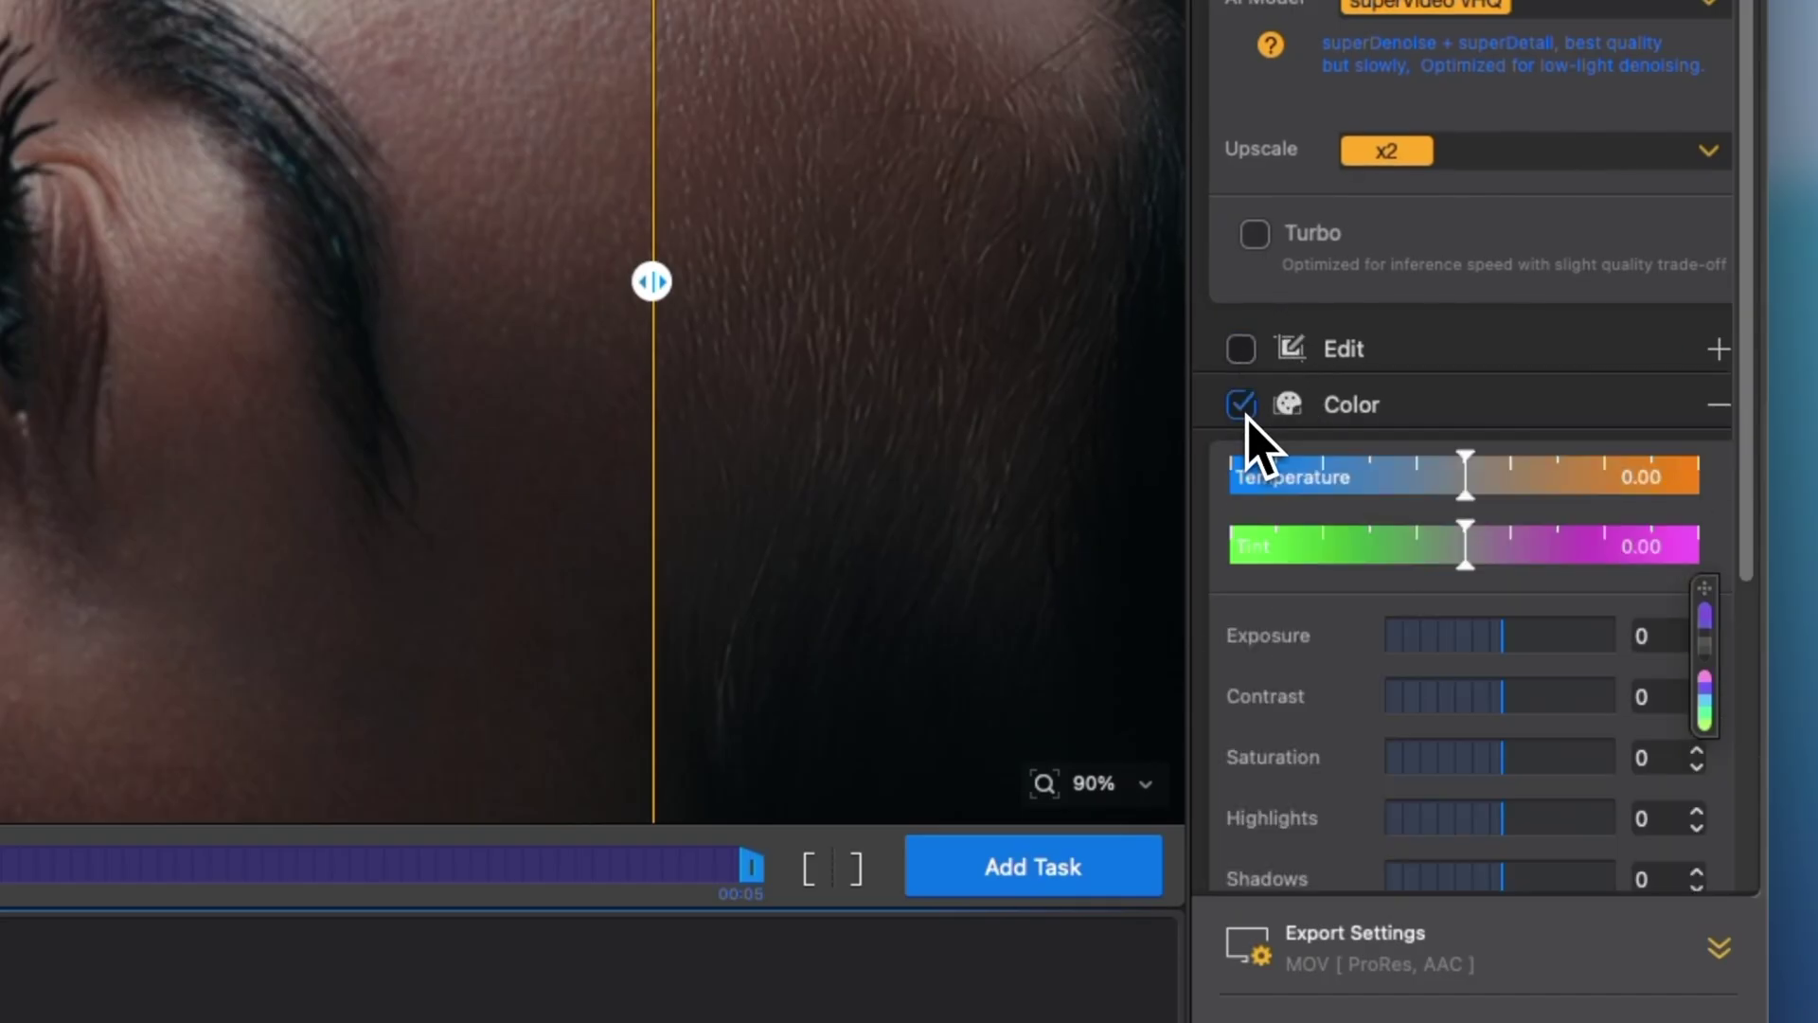
pyautogui.scroll(-1, 1449, 485)
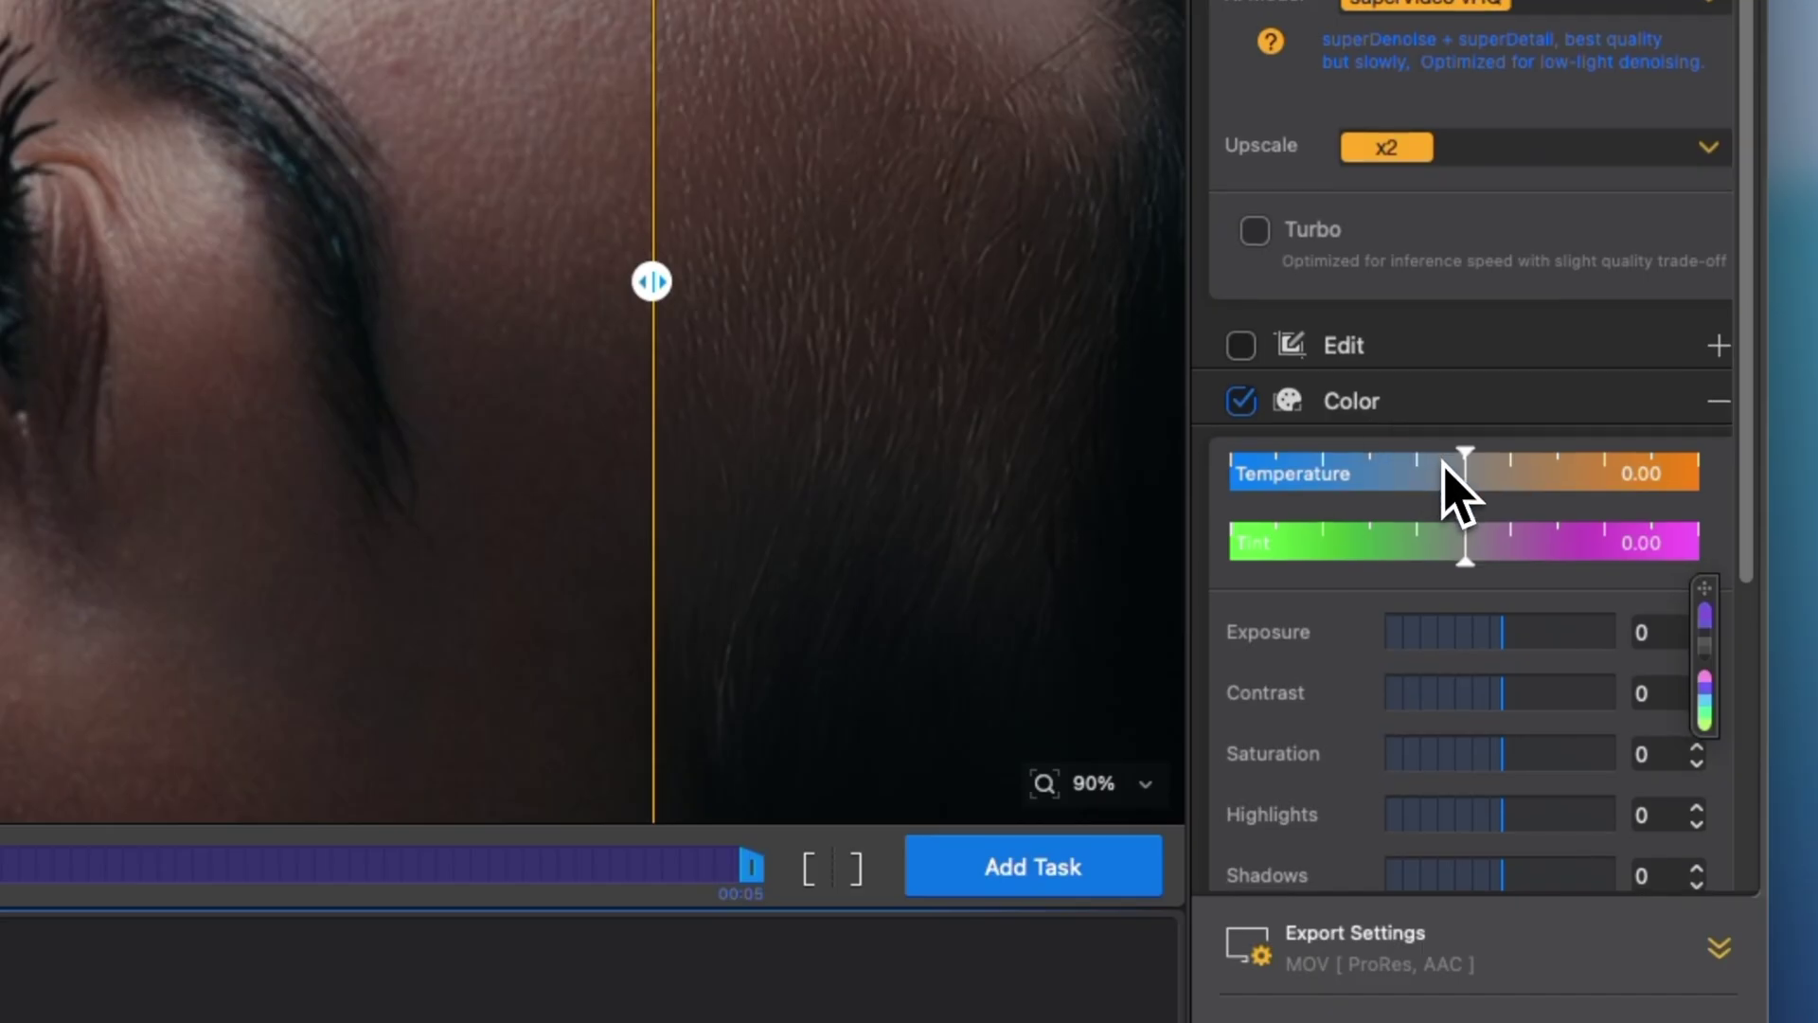
pyautogui.scroll(-4, 1449, 485)
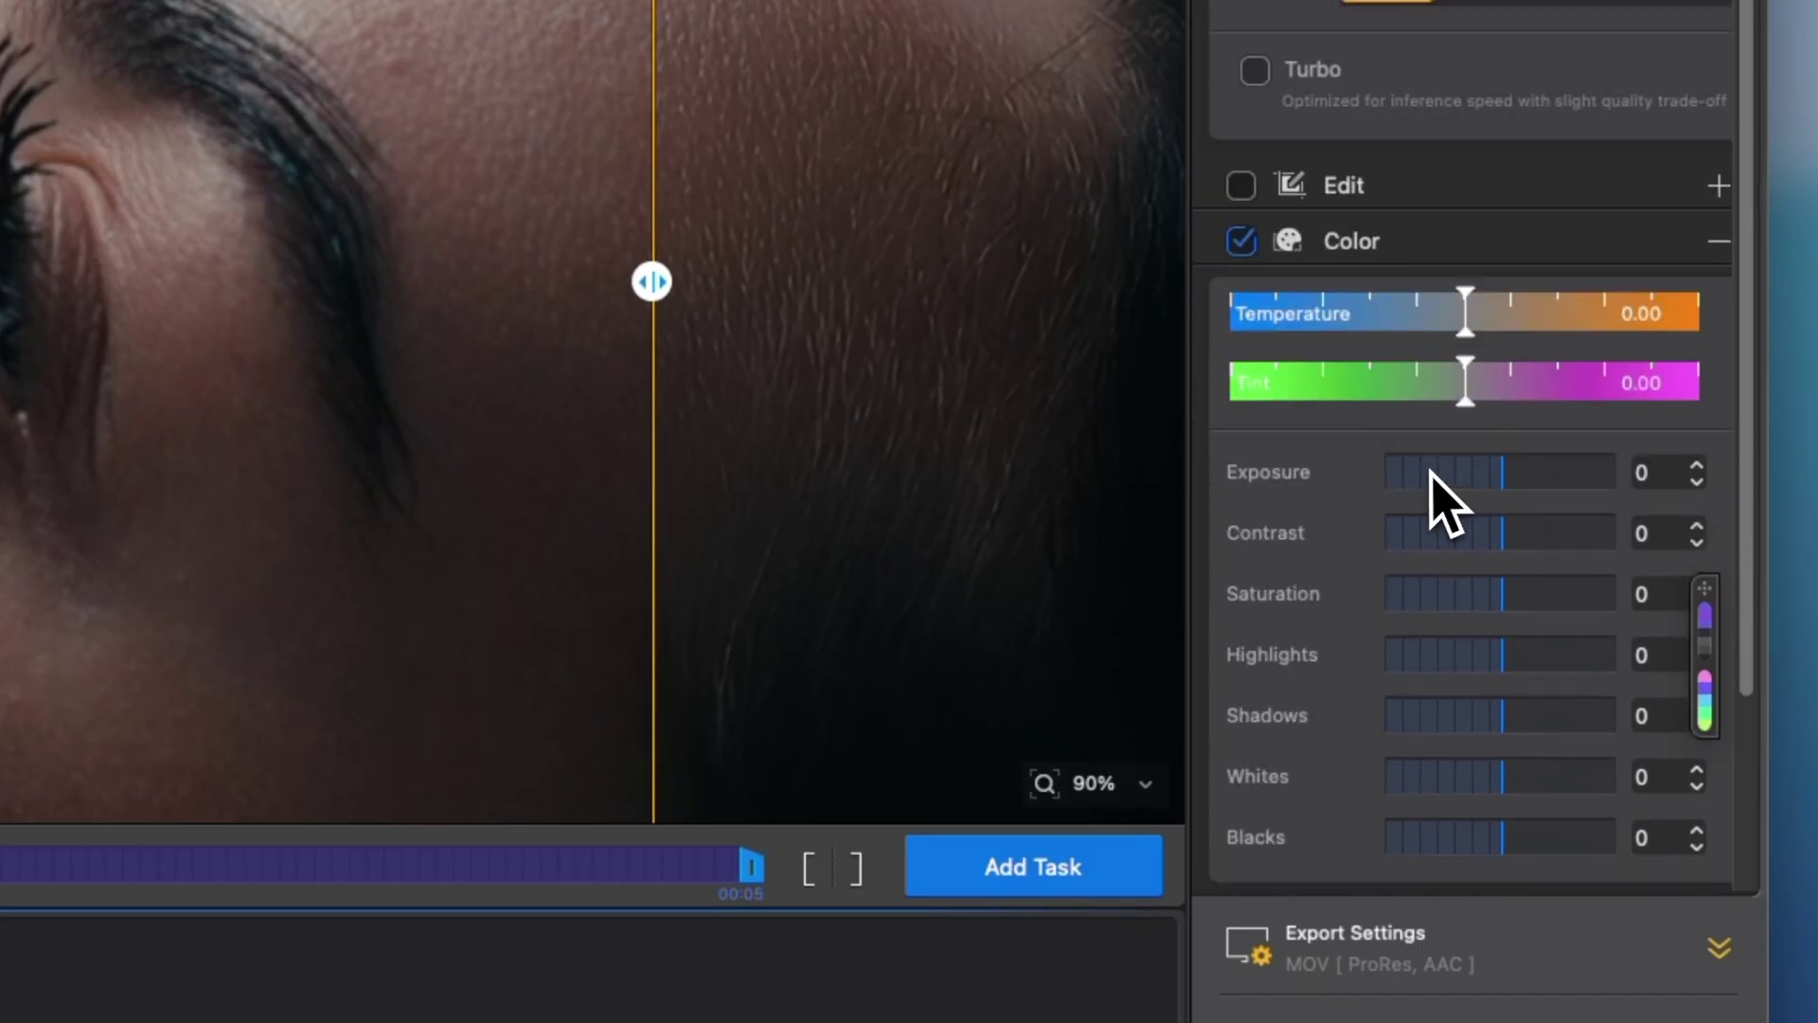
pyautogui.moveTo(1495, 542); pyautogui.dragTo(1541, 547)
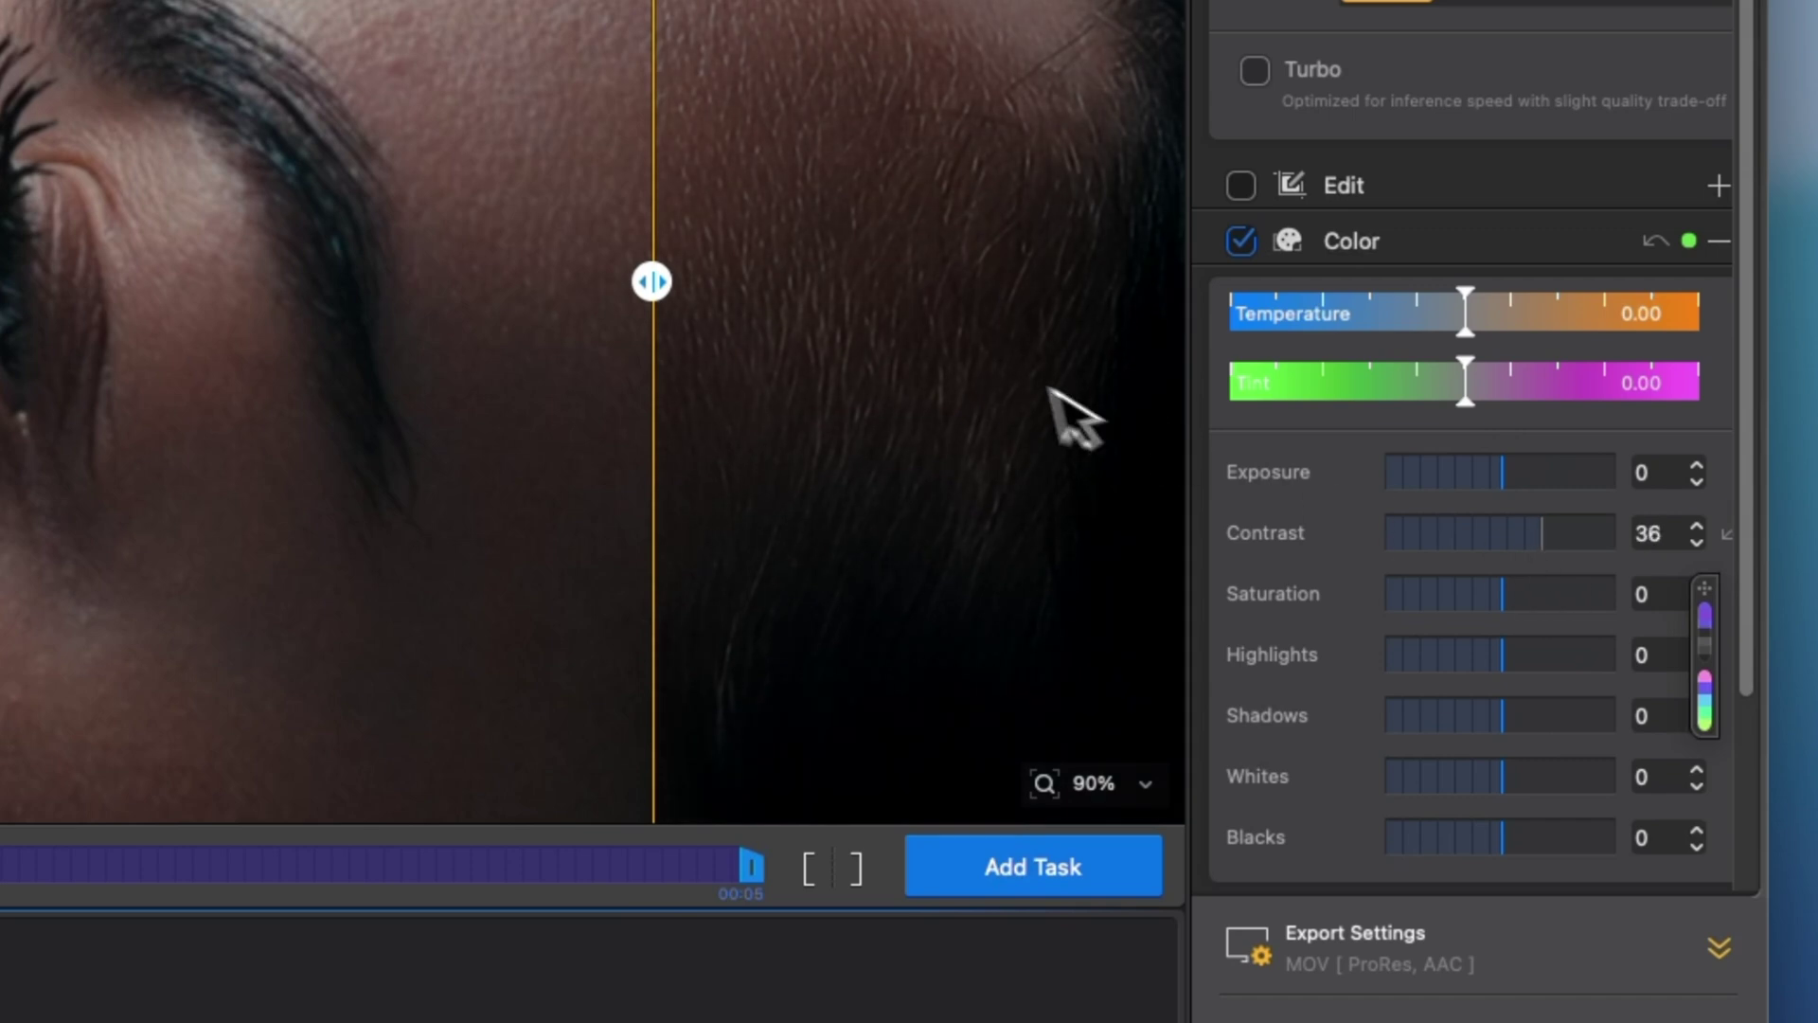
pyautogui.moveTo(651, 281); pyautogui.dragTo(0, 259)
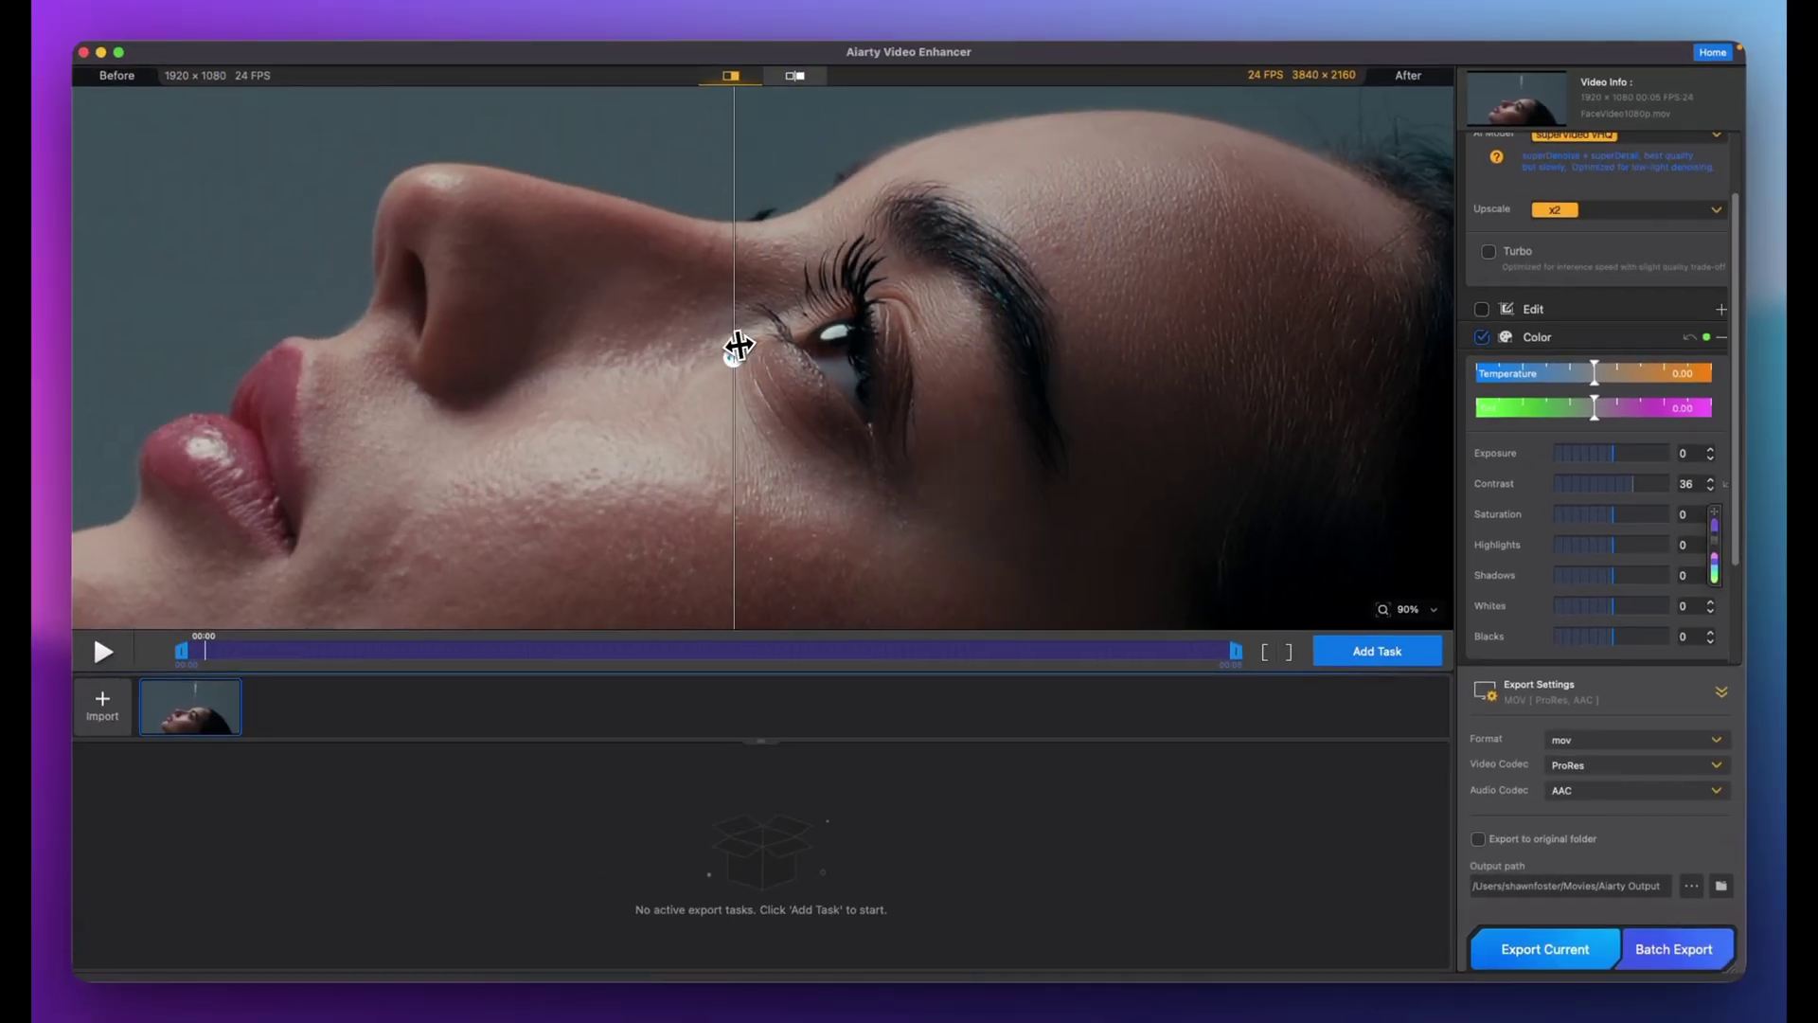
pyautogui.moveTo(738, 346); pyautogui.dragTo(662, 349)
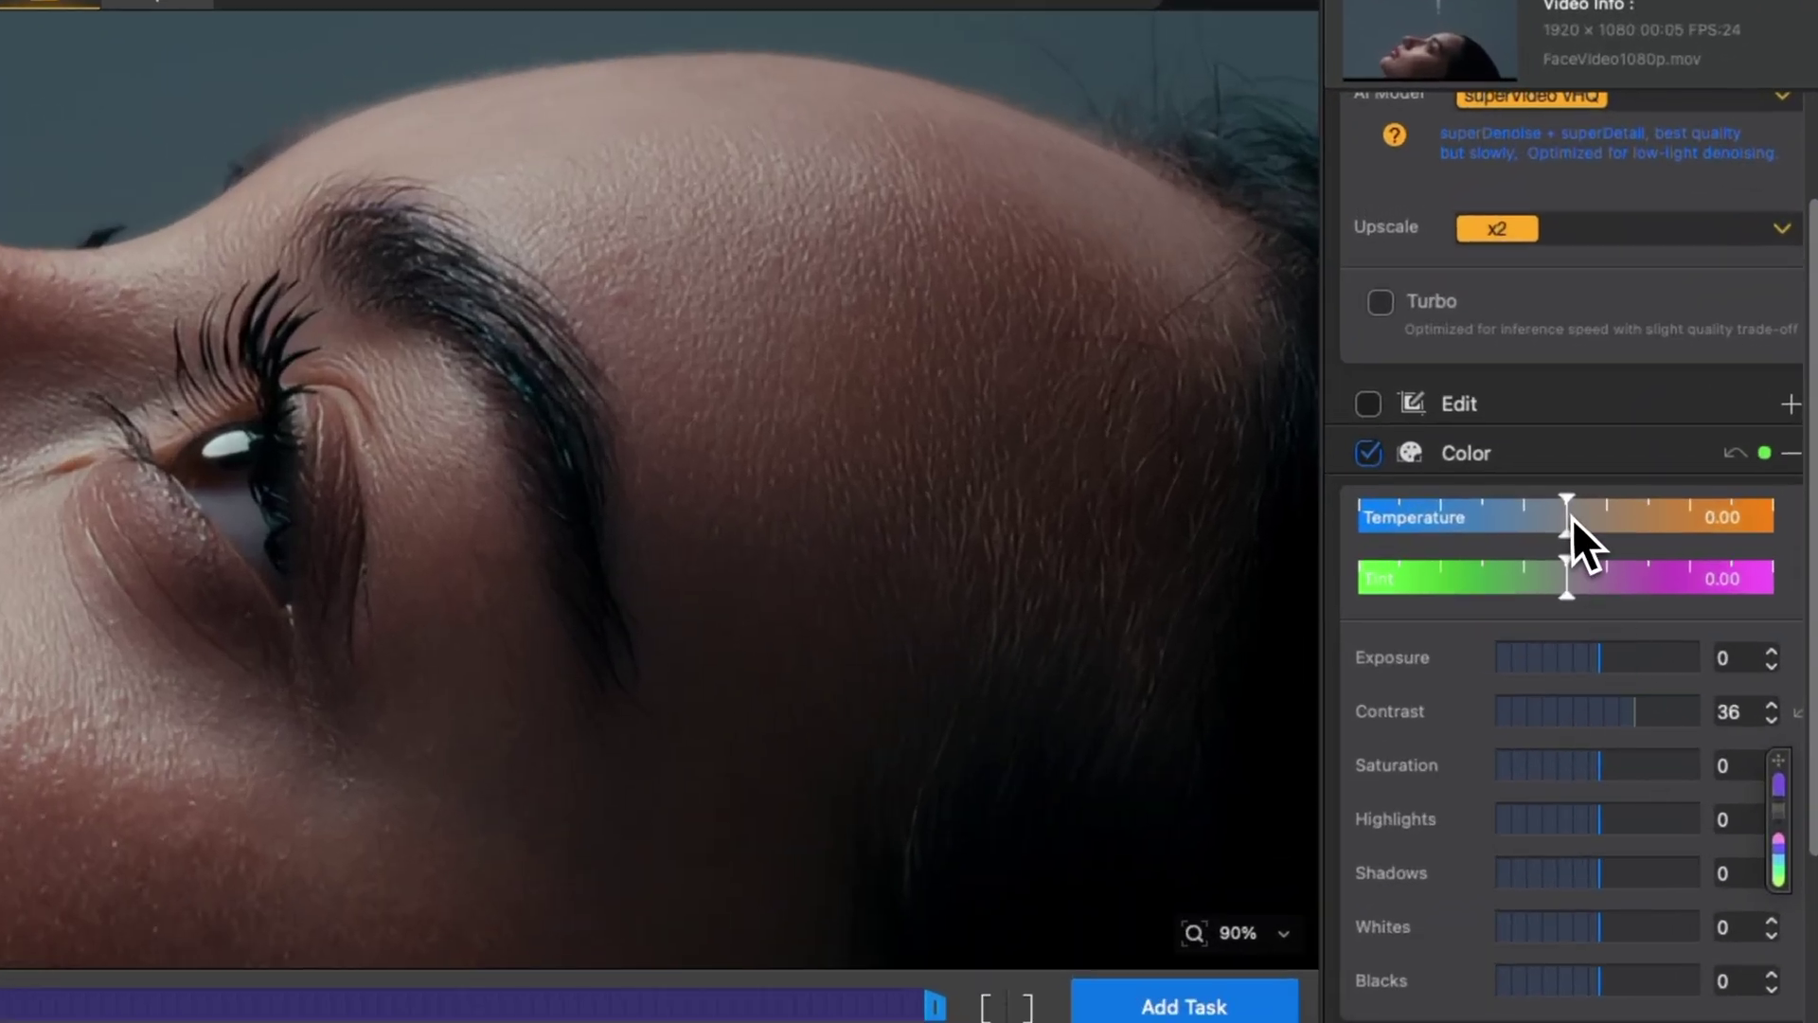
# Set the color temperature to 17.75, saturation to 36, whites to 57 and blacks to -17.
pyautogui.moveTo(1571, 515); pyautogui.dragTo(1605, 521)
pyautogui.moveTo(1601, 768); pyautogui.dragTo(1640, 770)
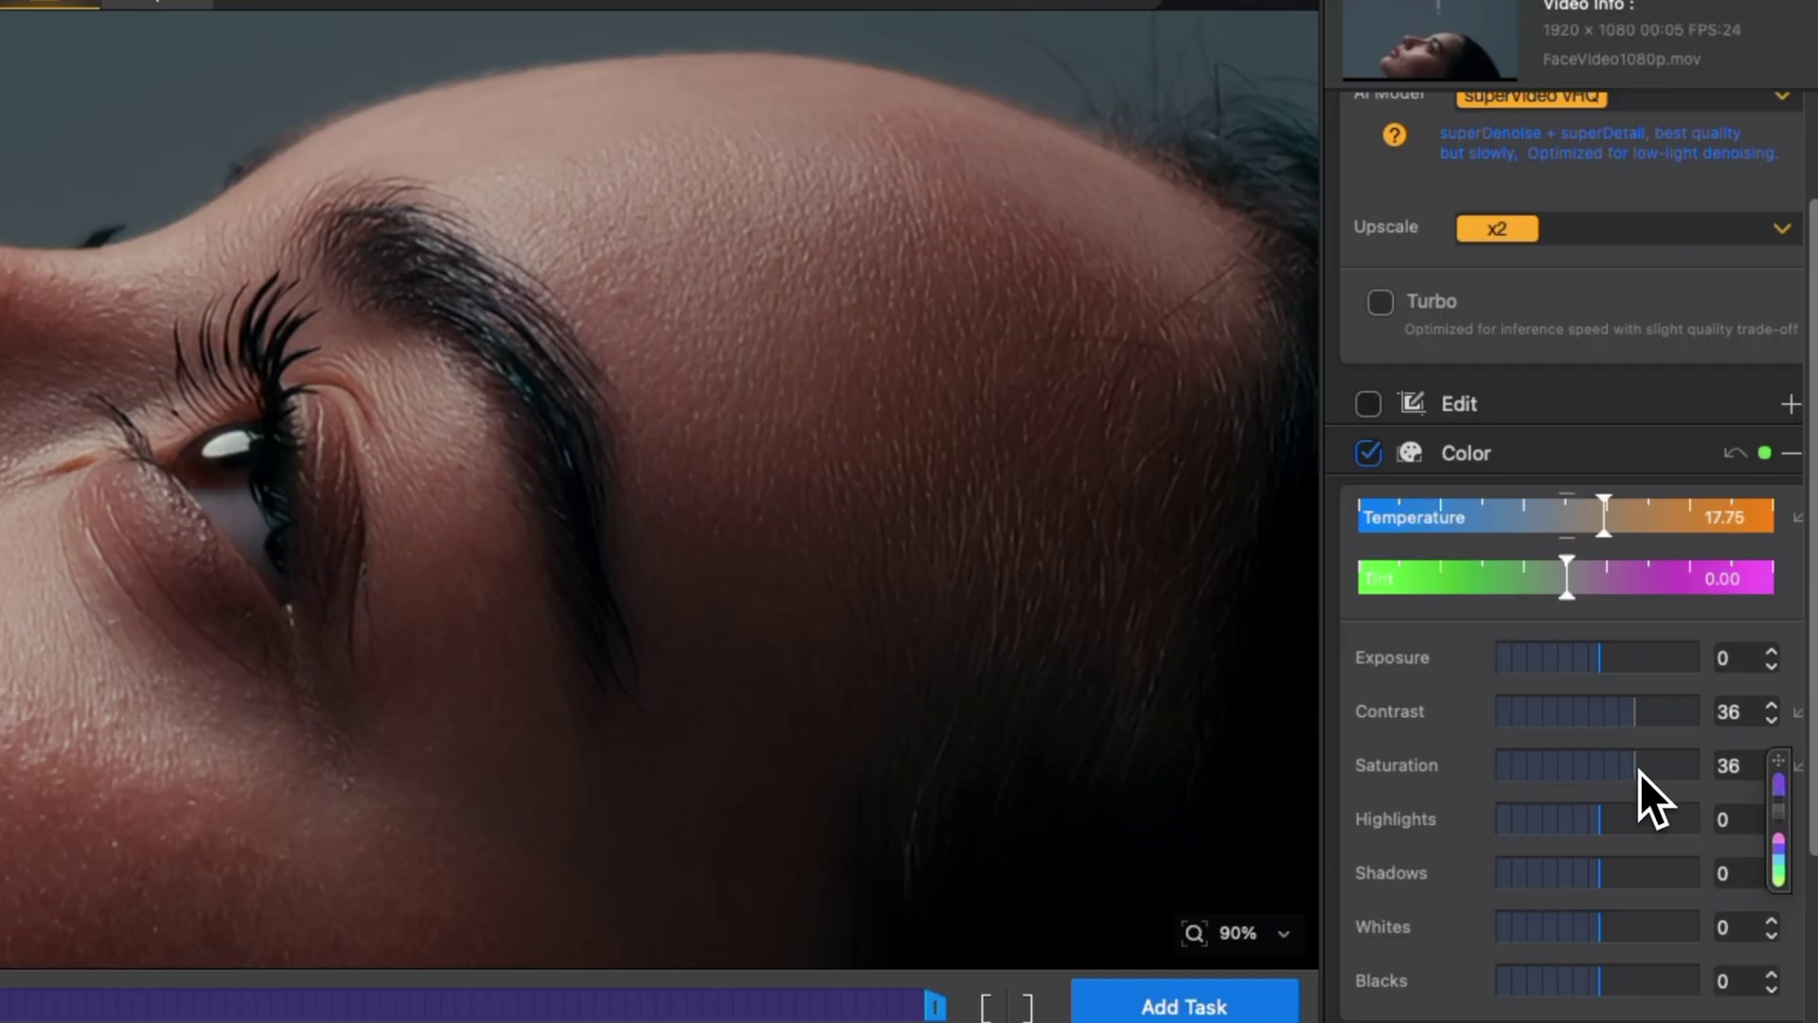
pyautogui.moveTo(1602, 934); pyautogui.dragTo(1659, 930)
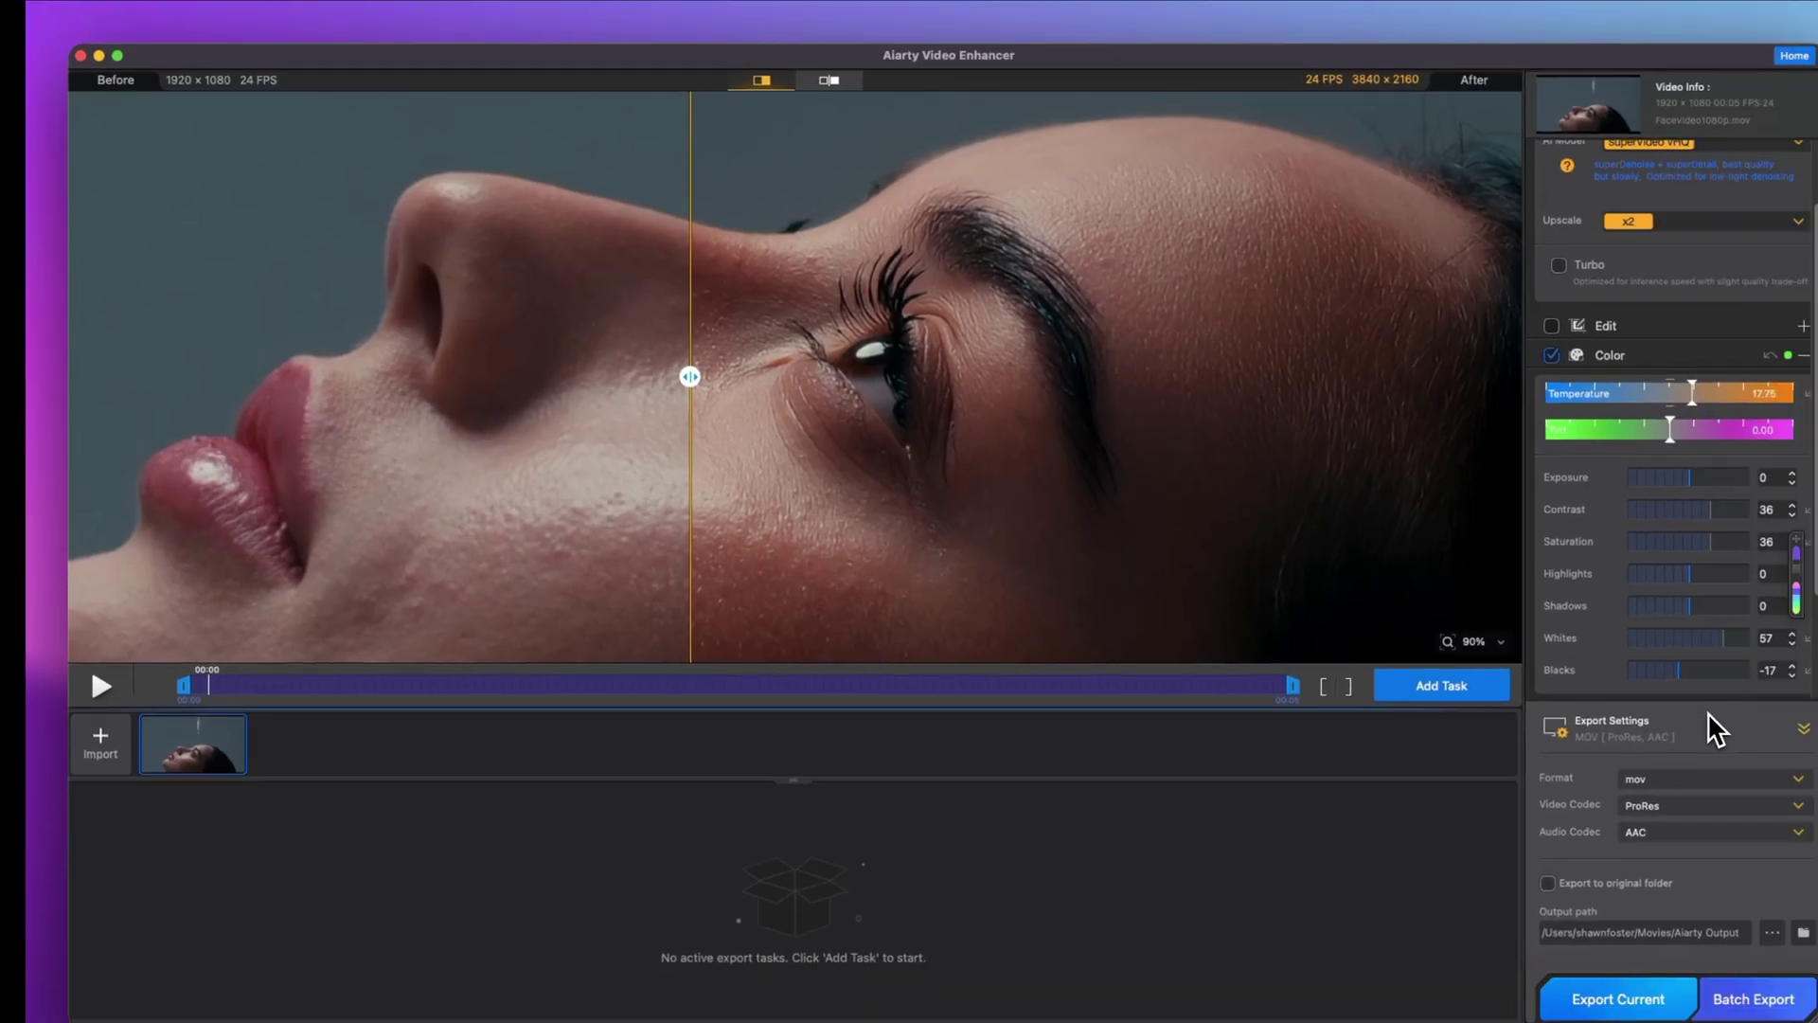
# Check the color-corrected face against the original across the picture, and add the clip to the task list.
pyautogui.moveTo(751, 418); pyautogui.dragTo(1462, 421)
pyautogui.moveTo(1271, 357); pyautogui.dragTo(589, 343)
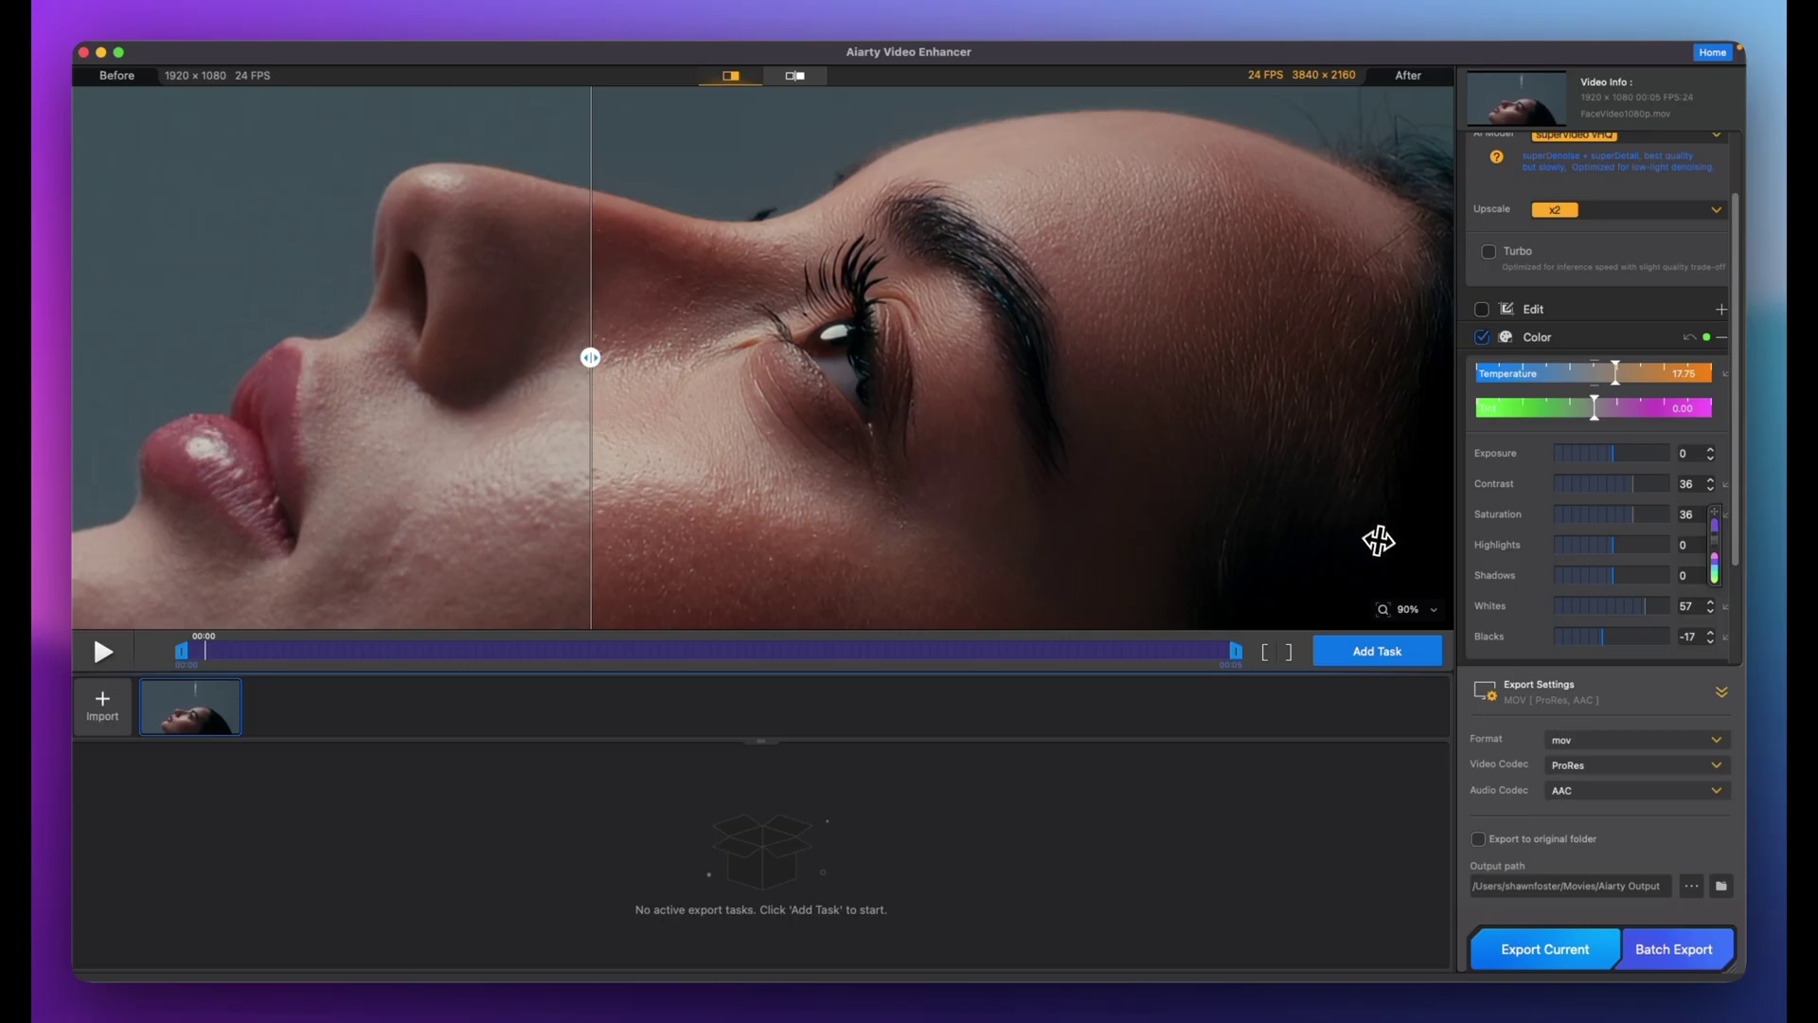
pyautogui.click(1377, 657)
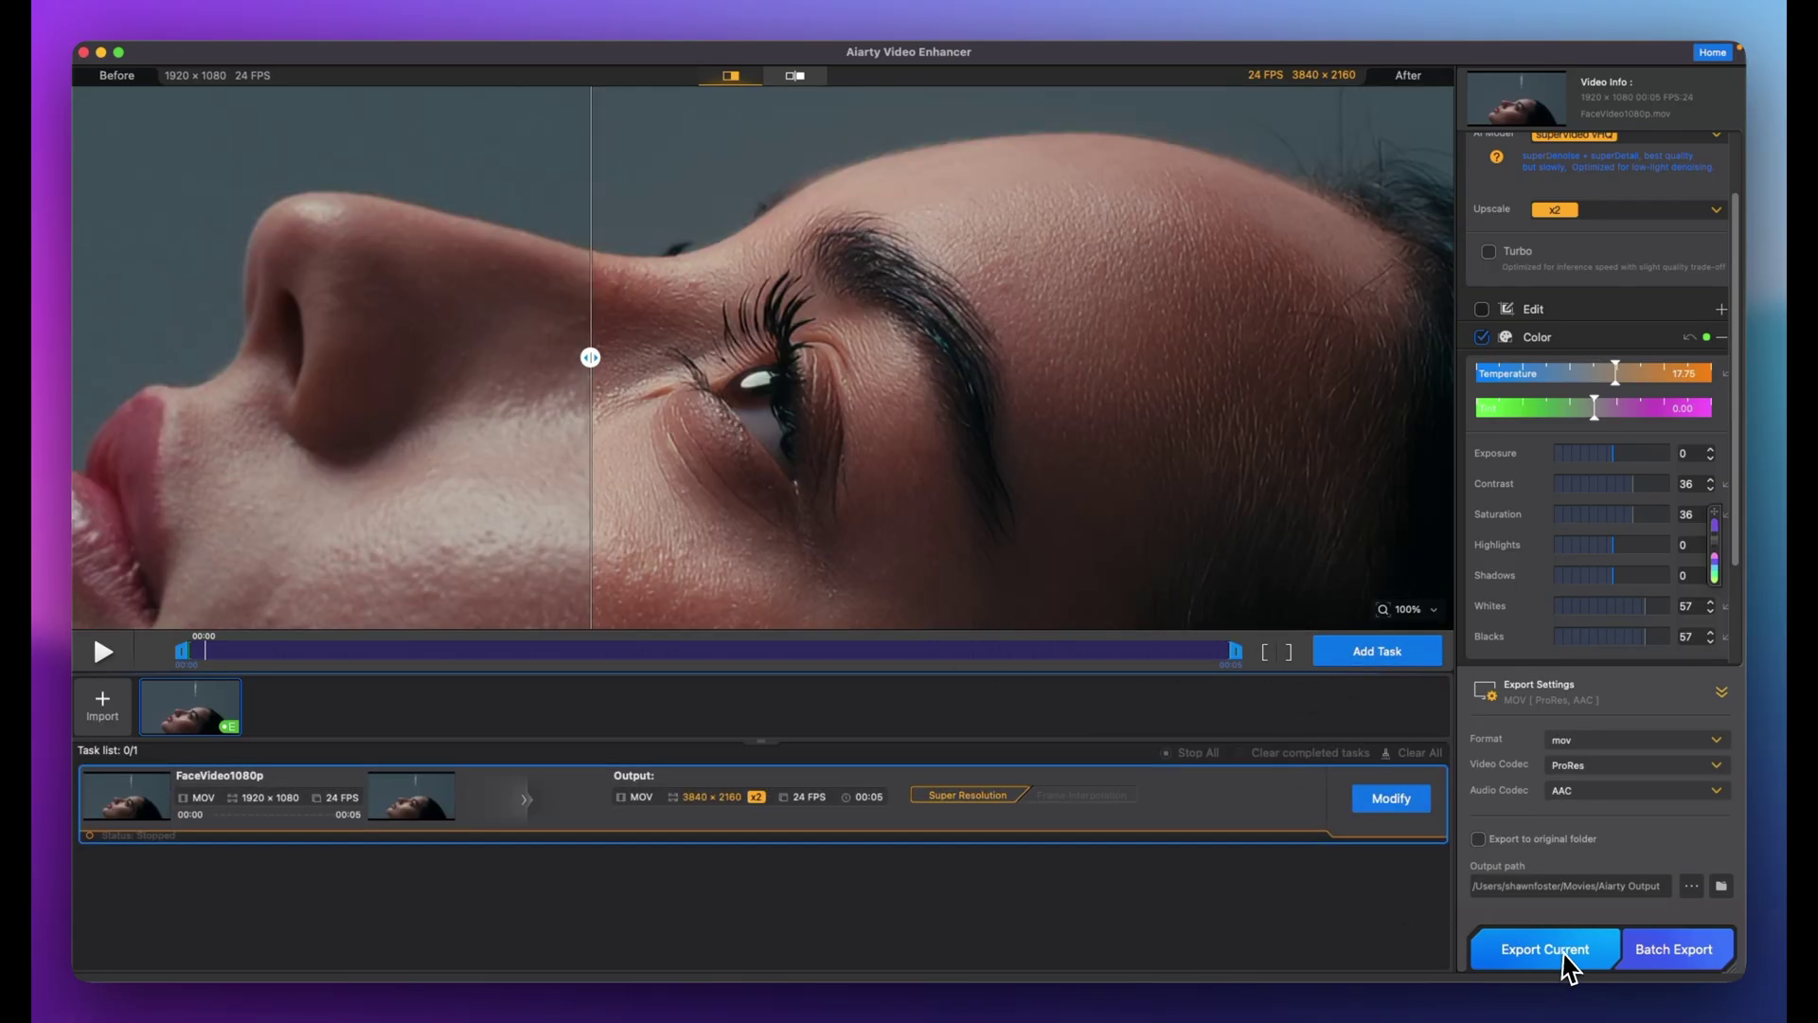
# Export the color-corrected face clip as a ProRes MOV with AAC audio.
pyautogui.click(1547, 962)
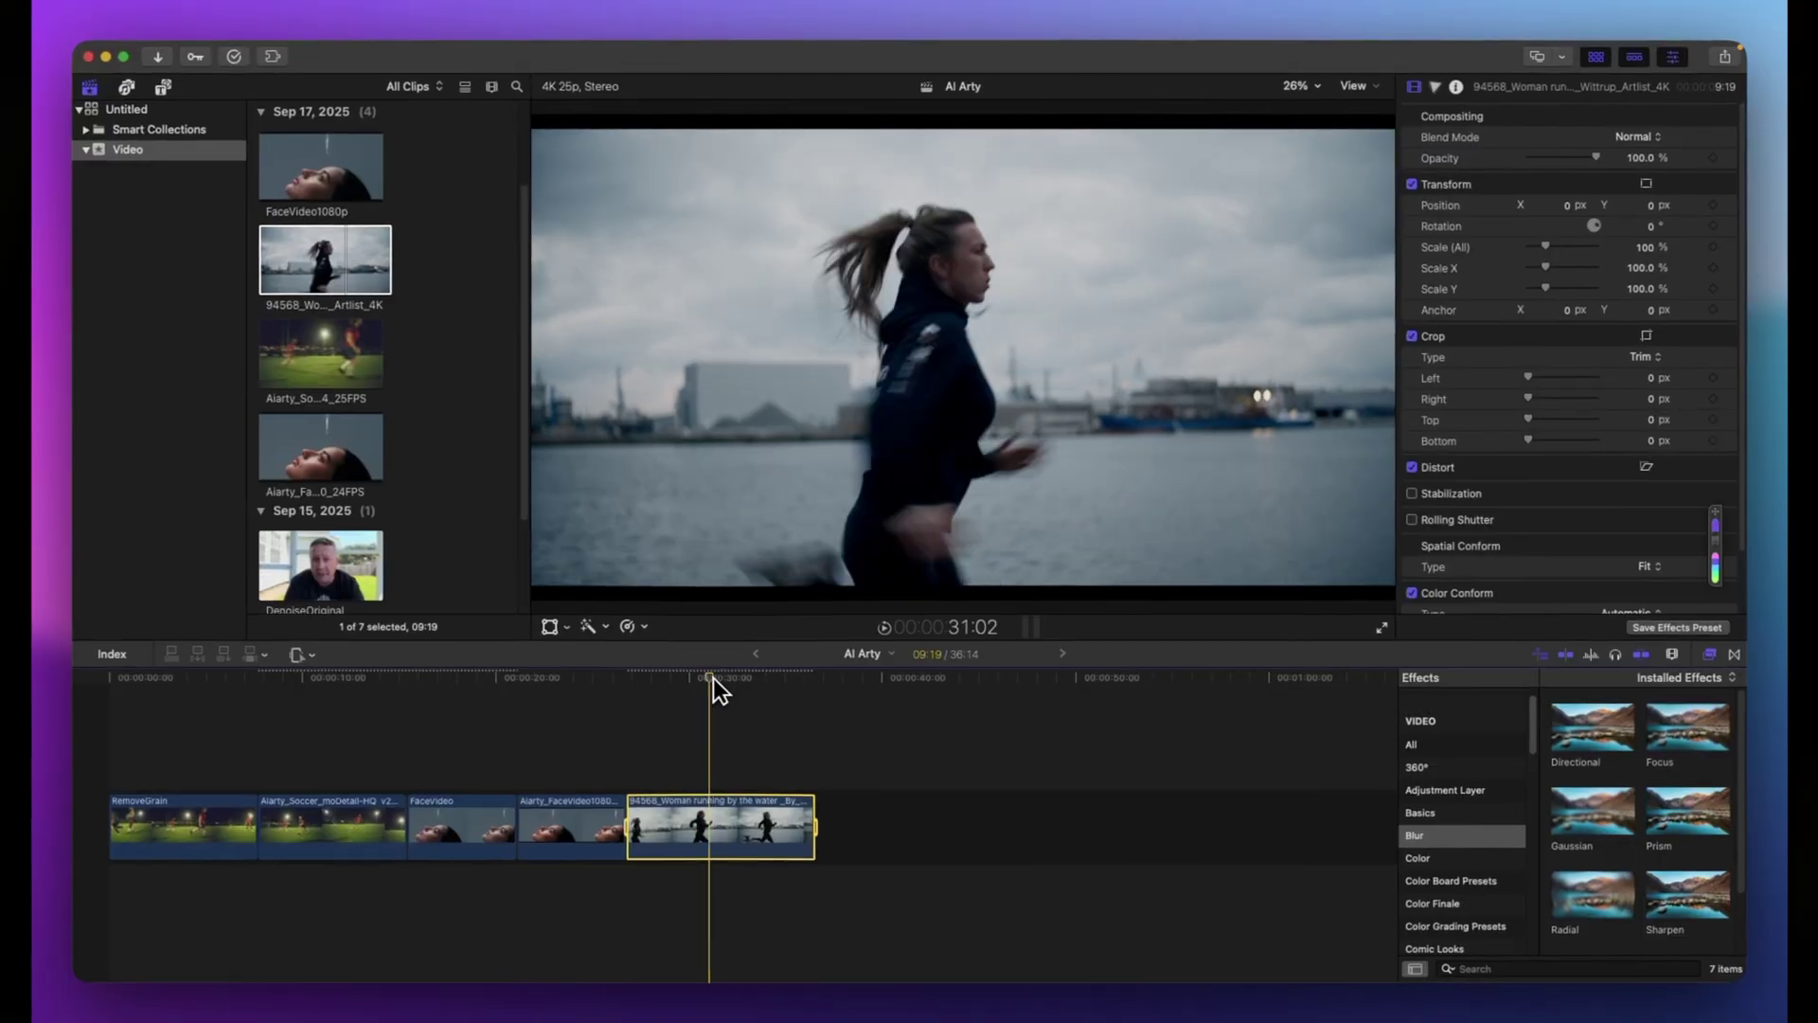
# Switch to Final Cut Pro, scrub through the clip of the woman running by the water, and open its retiming options.
pyautogui.moveTo(713, 678)
pyautogui.mouseDown()
pyautogui.moveTo(629, 678)
pyautogui.moveTo(815, 678)
pyautogui.moveTo(685, 680)
pyautogui.mouseUp()
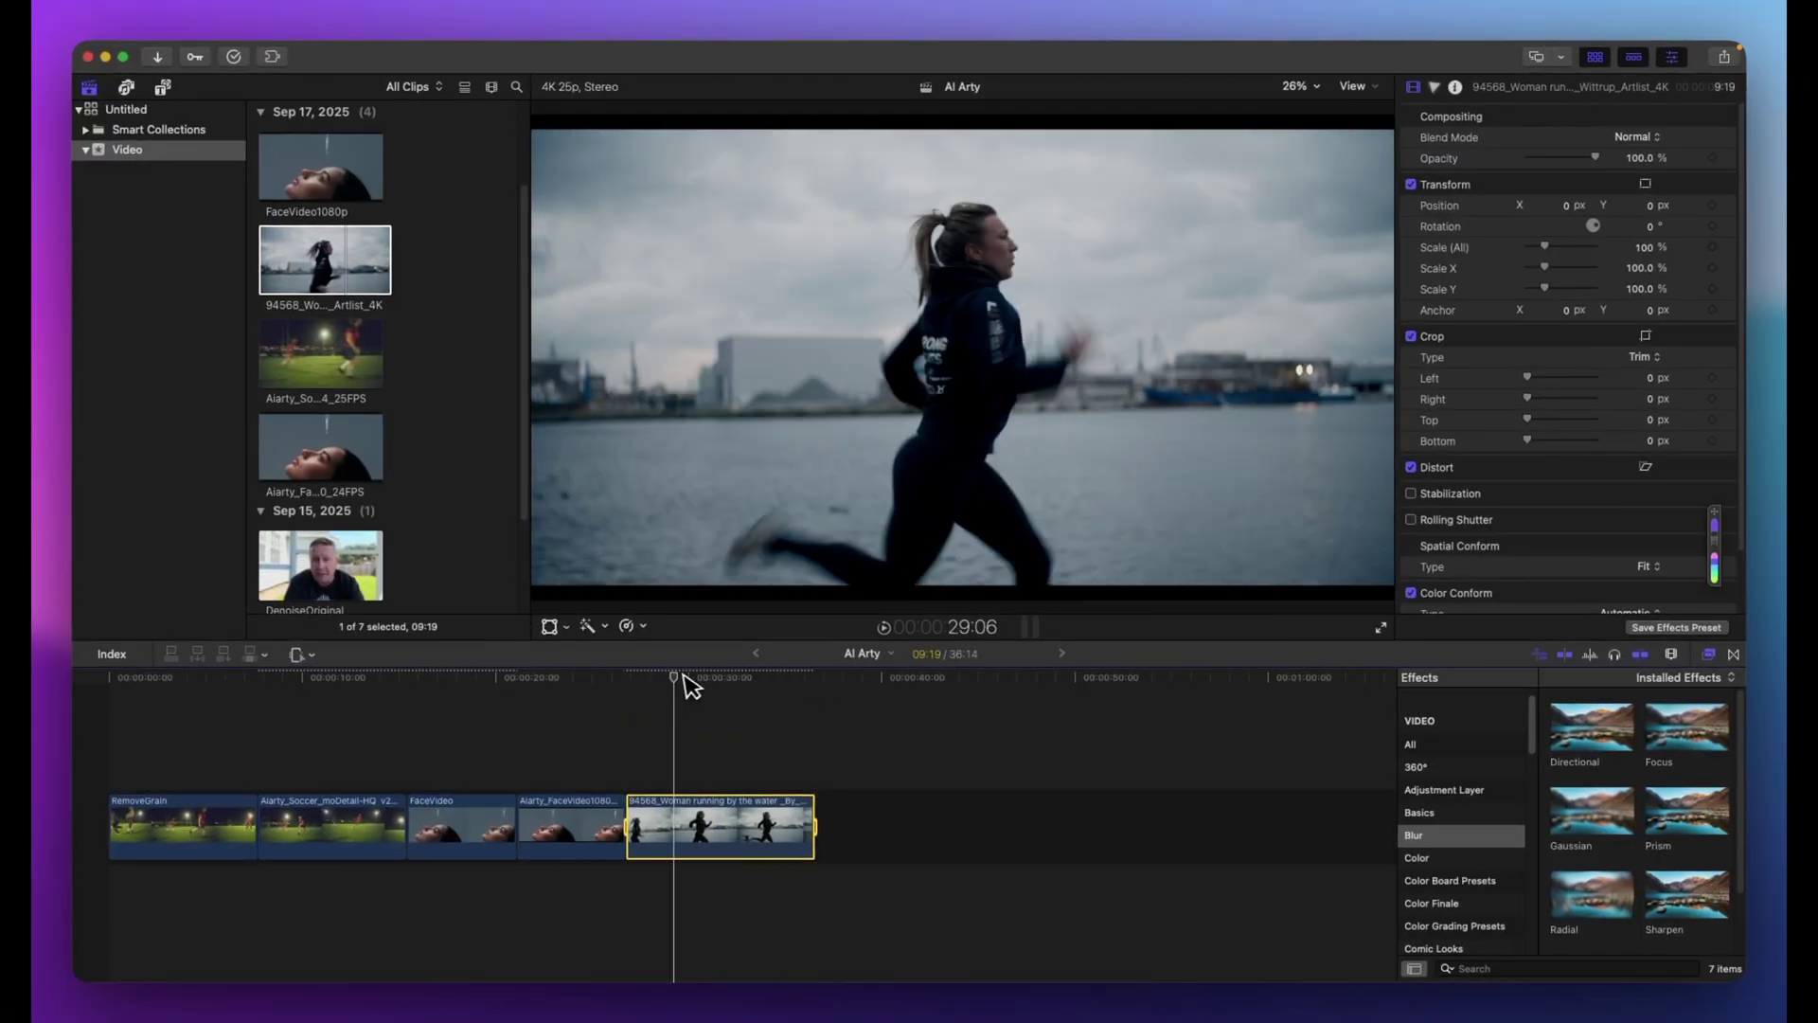
pyautogui.click(707, 676)
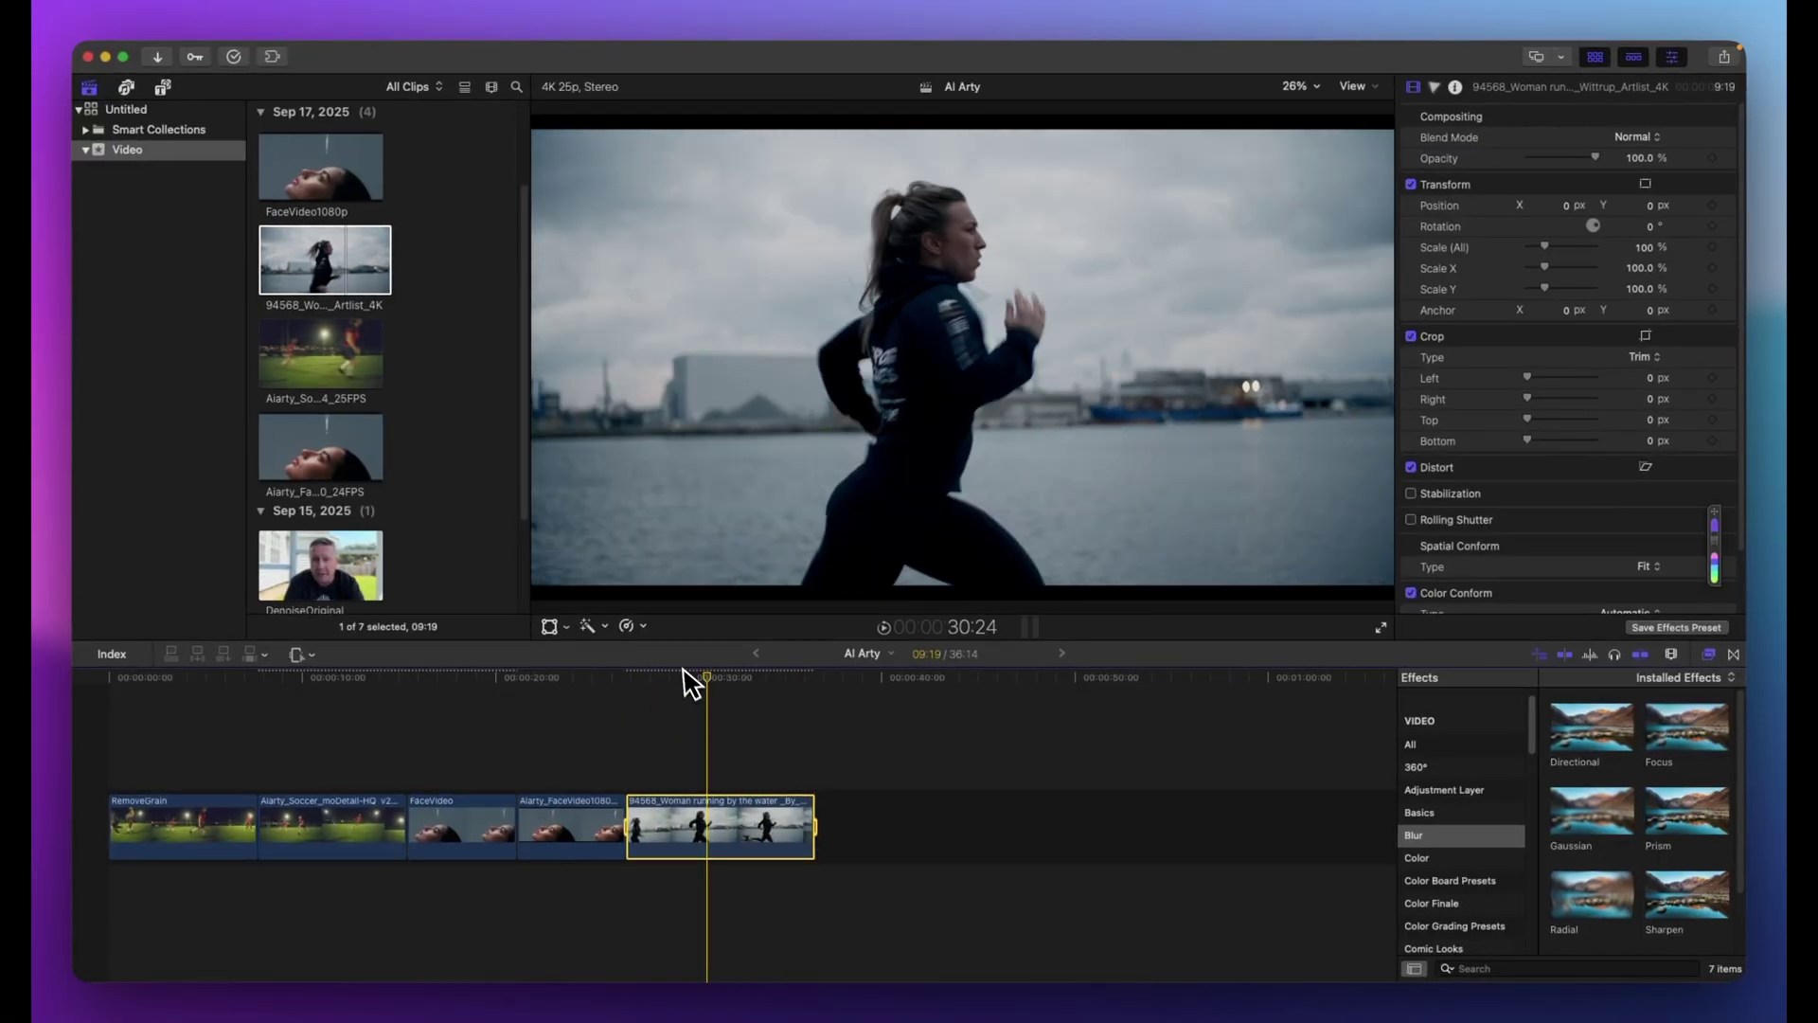
pyautogui.click(640, 627)
pyautogui.moveTo(777, 203)
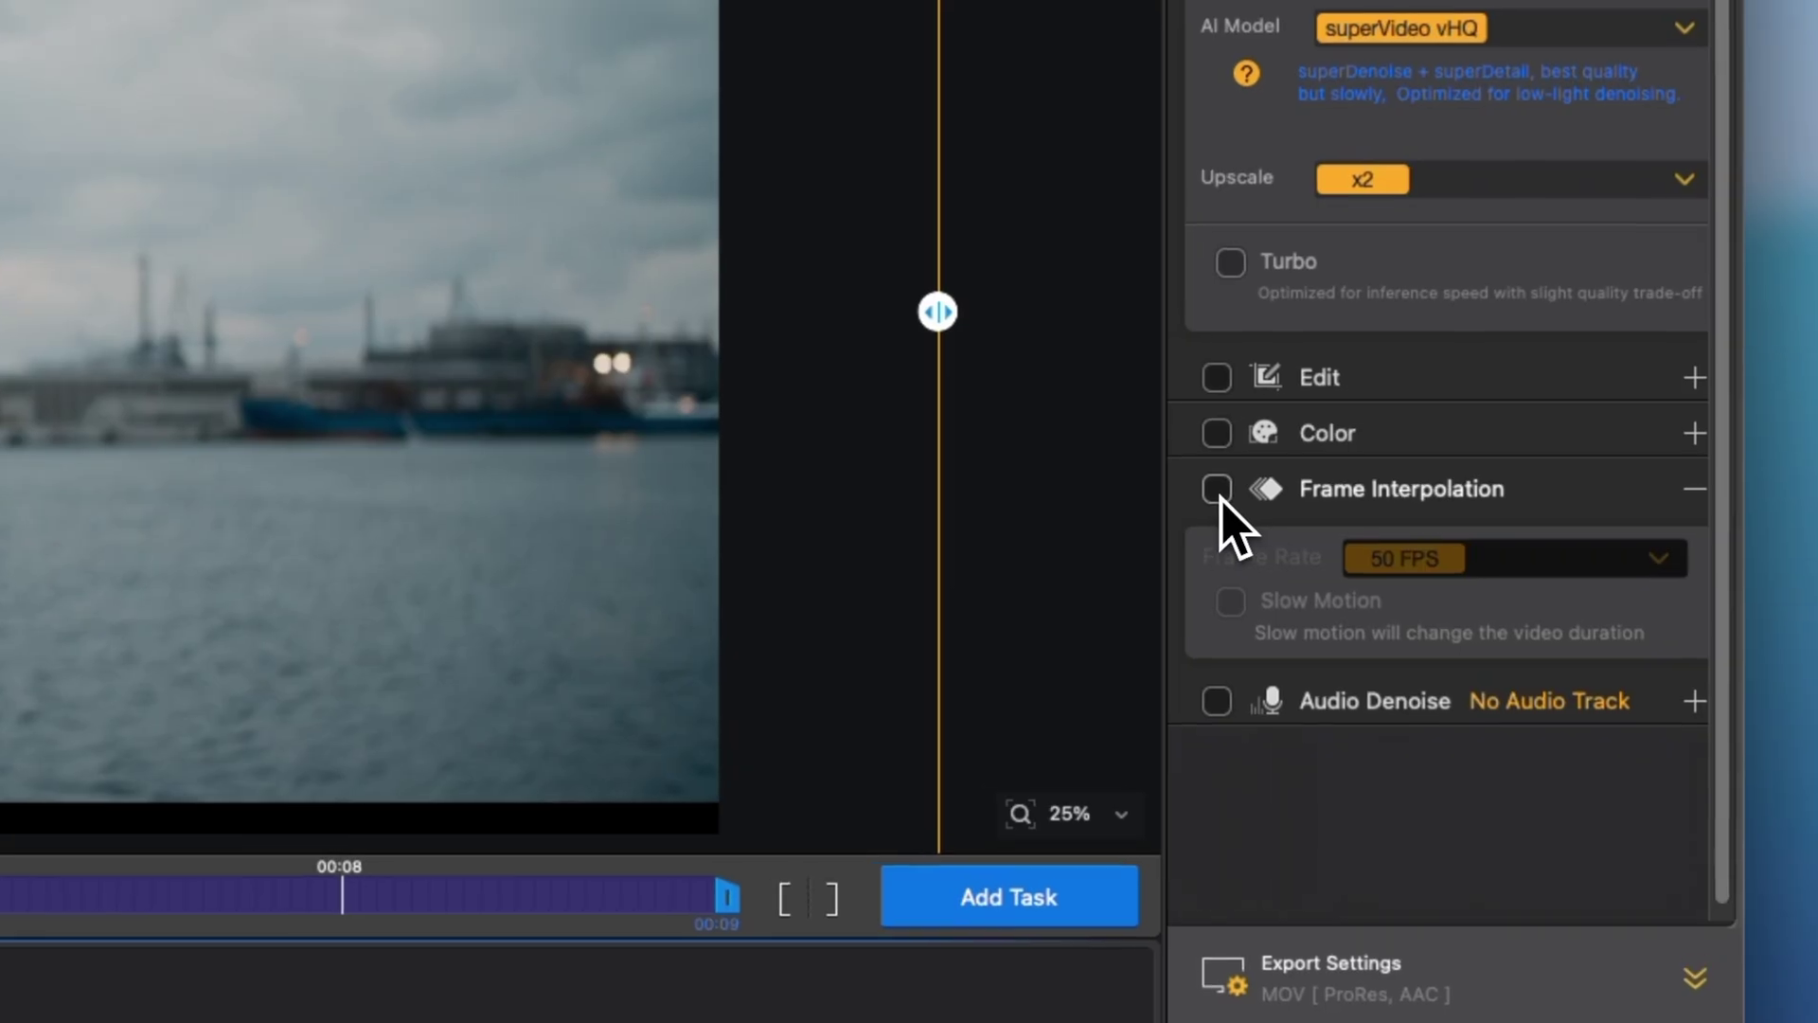
# In Aiarty Video Enhancer, enable frame interpolation for the running clip, keep 50 FPS, and turn on slow motion at 1/4 (SM) speed.
pyautogui.click(1483, 451)
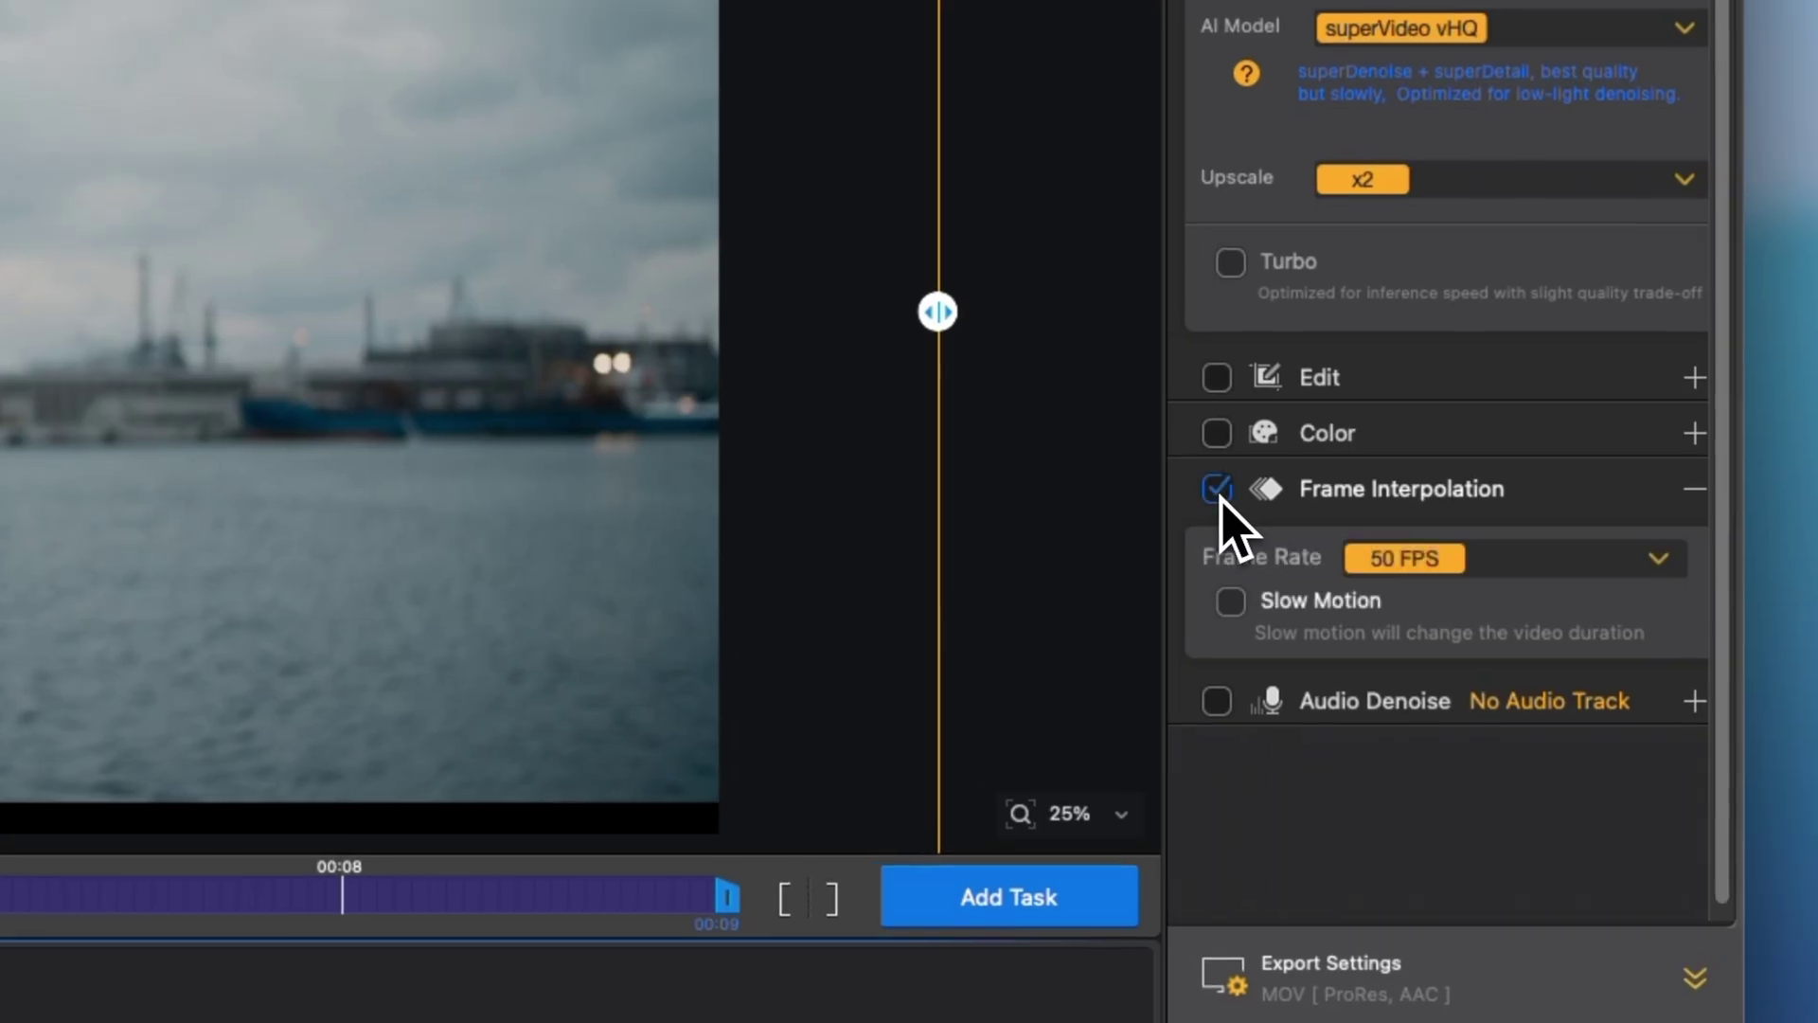
pyautogui.click(1500, 558)
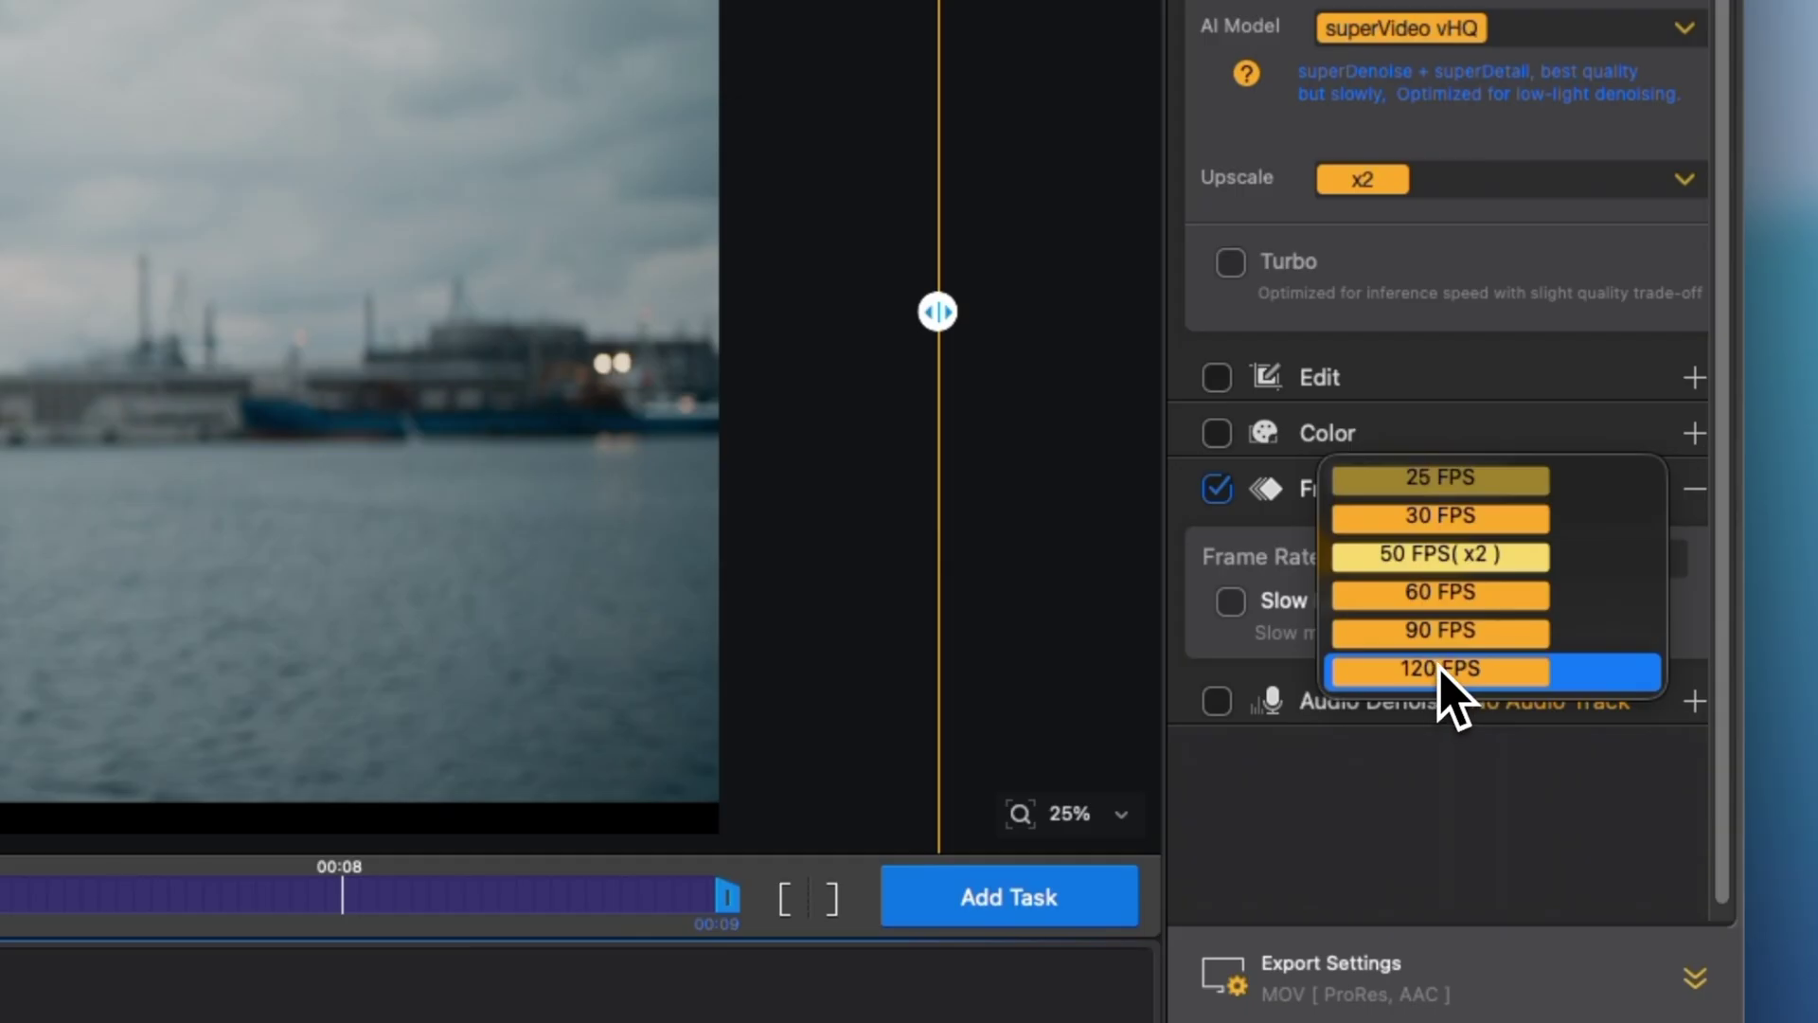
pyautogui.click(1494, 555)
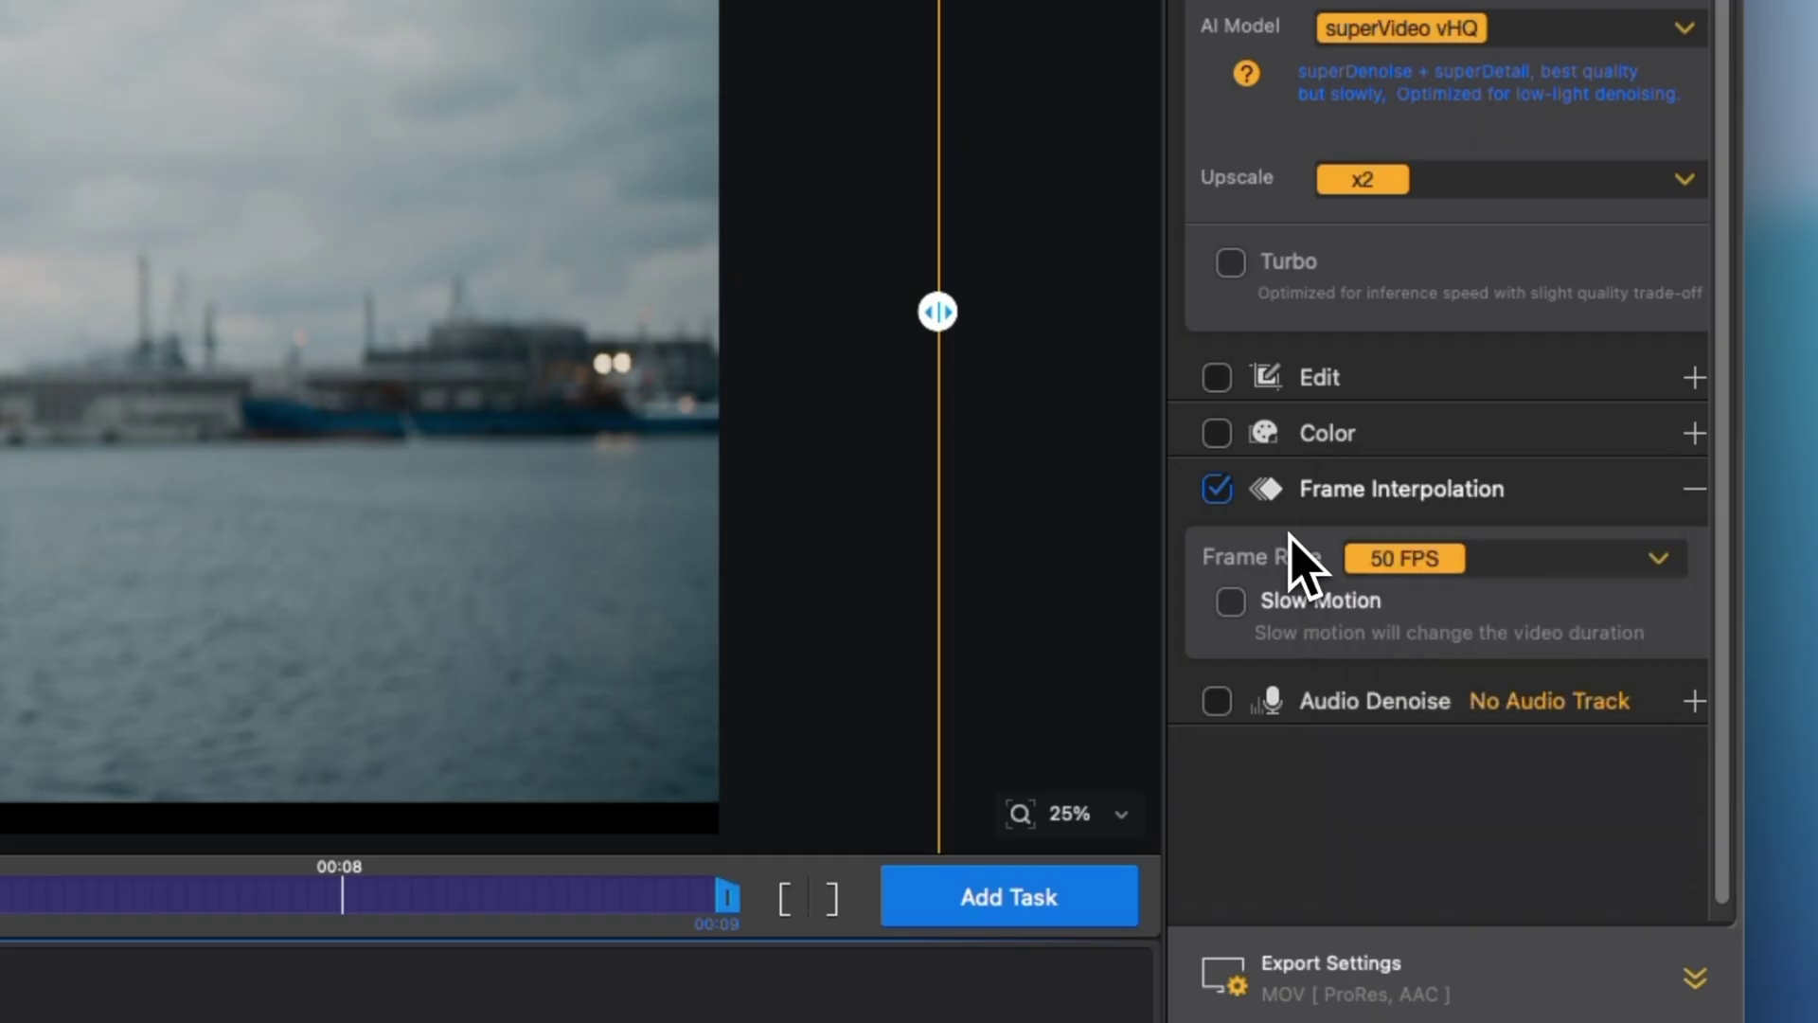
pyautogui.click(1230, 602)
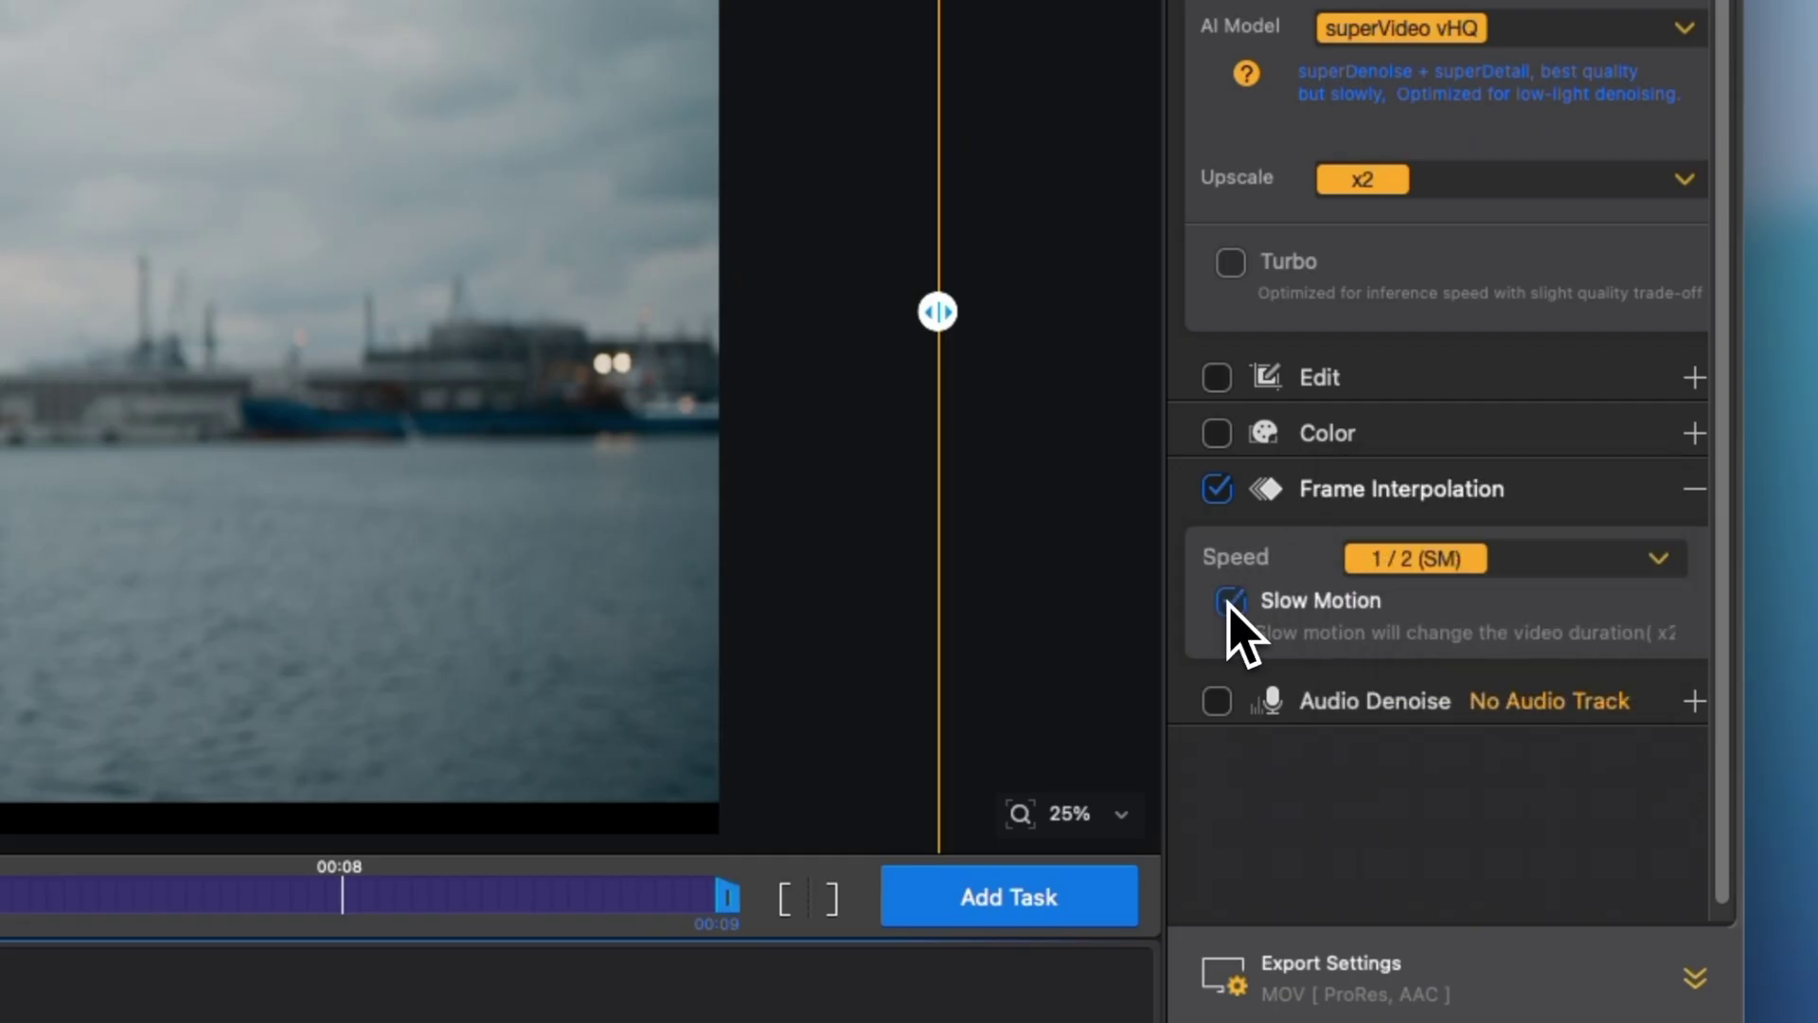
pyautogui.click(1546, 565)
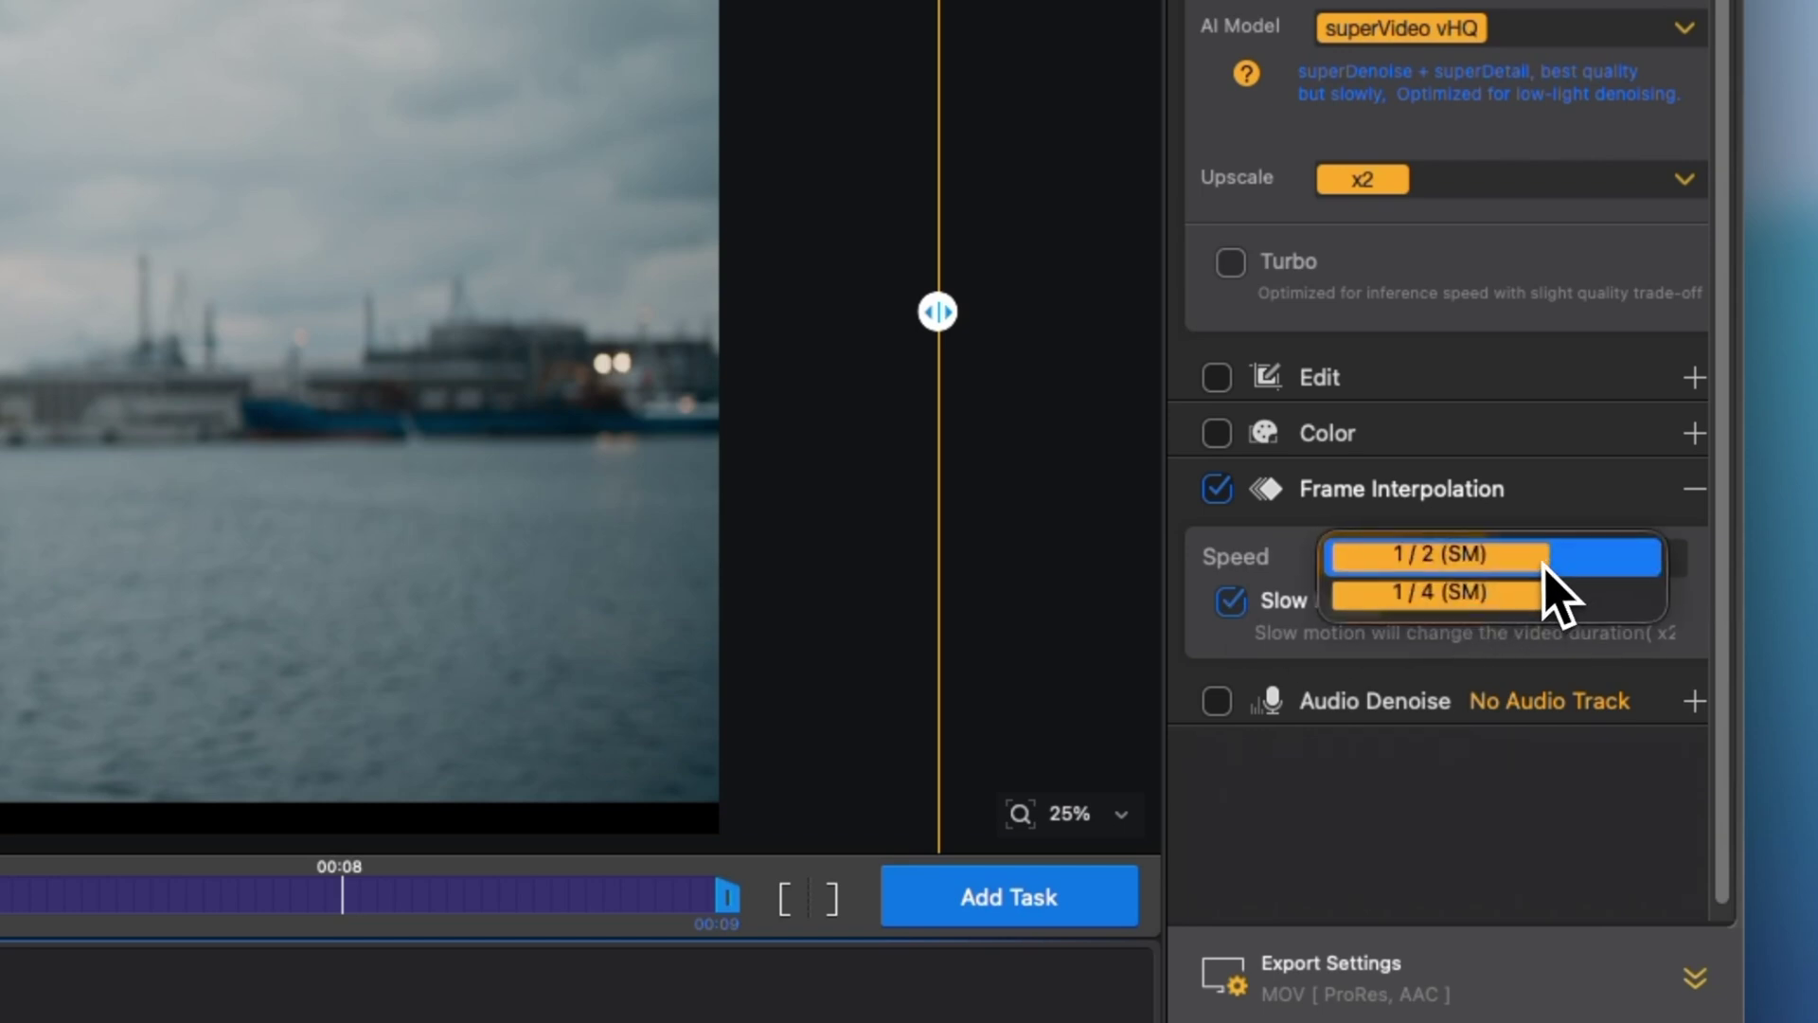
pyautogui.click(1500, 597)
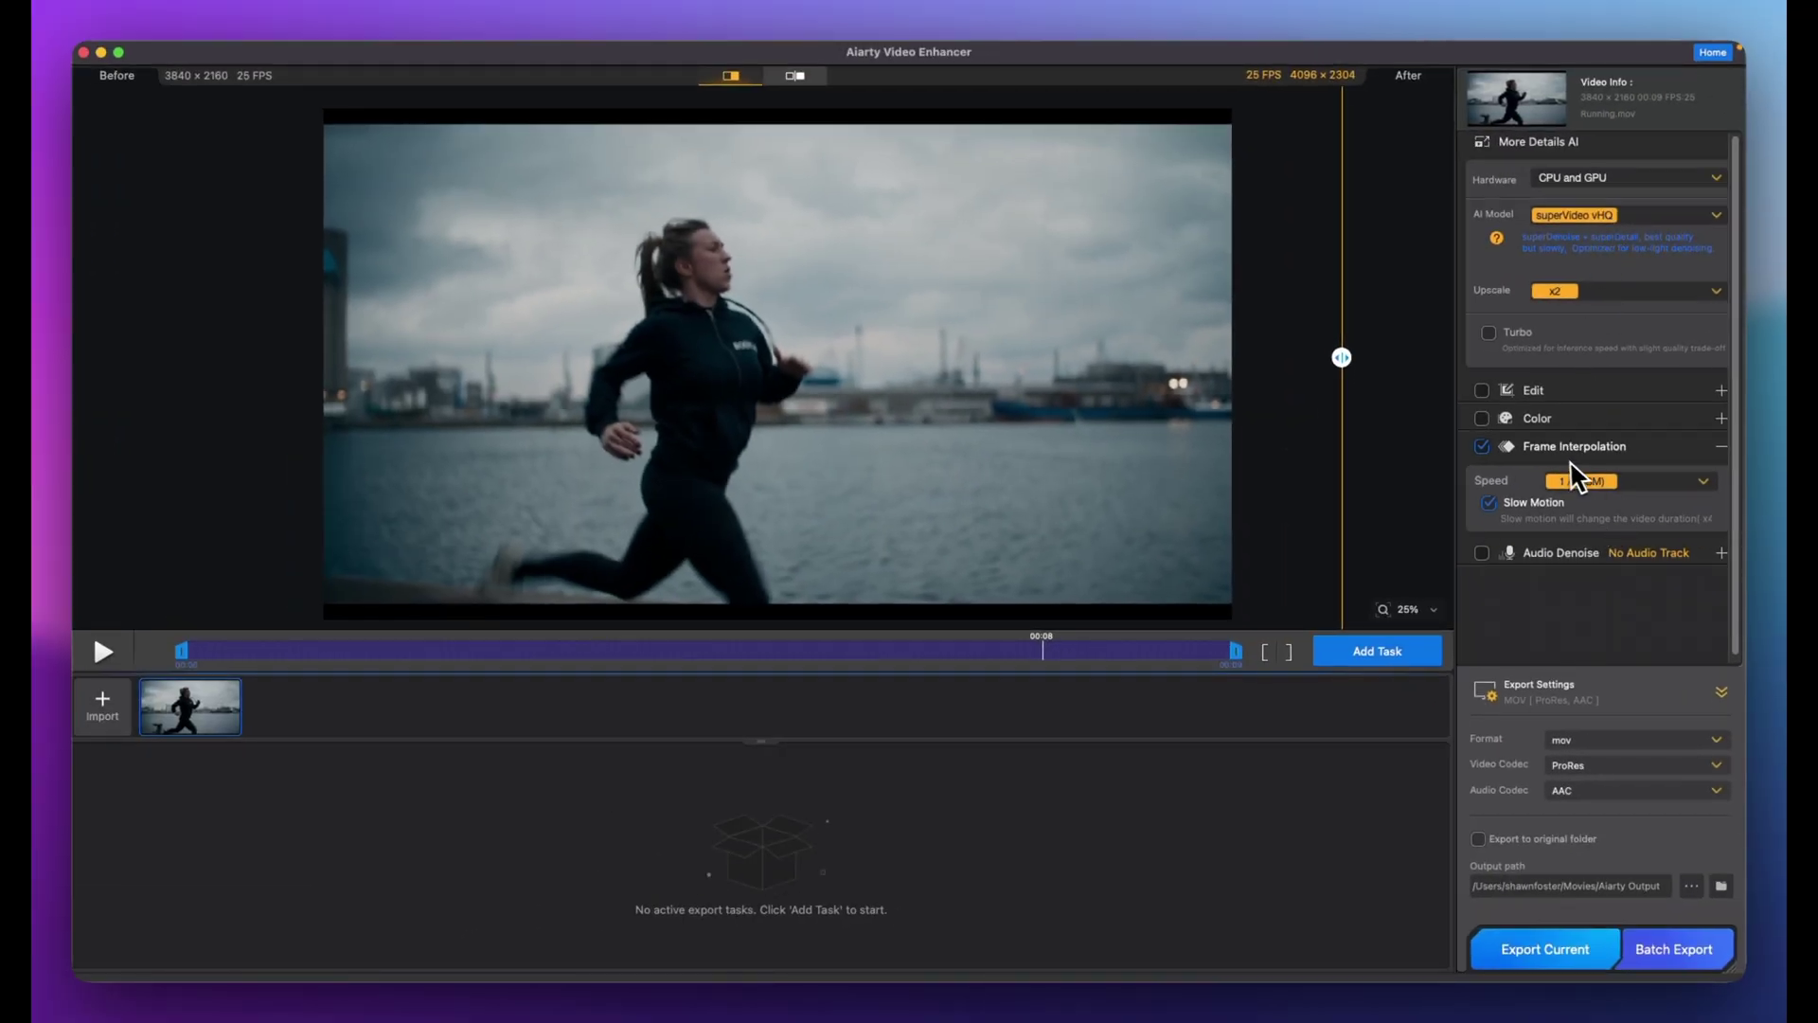
# Add the slow-motion running clip to the task list and export it.
pyautogui.click(1356, 661)
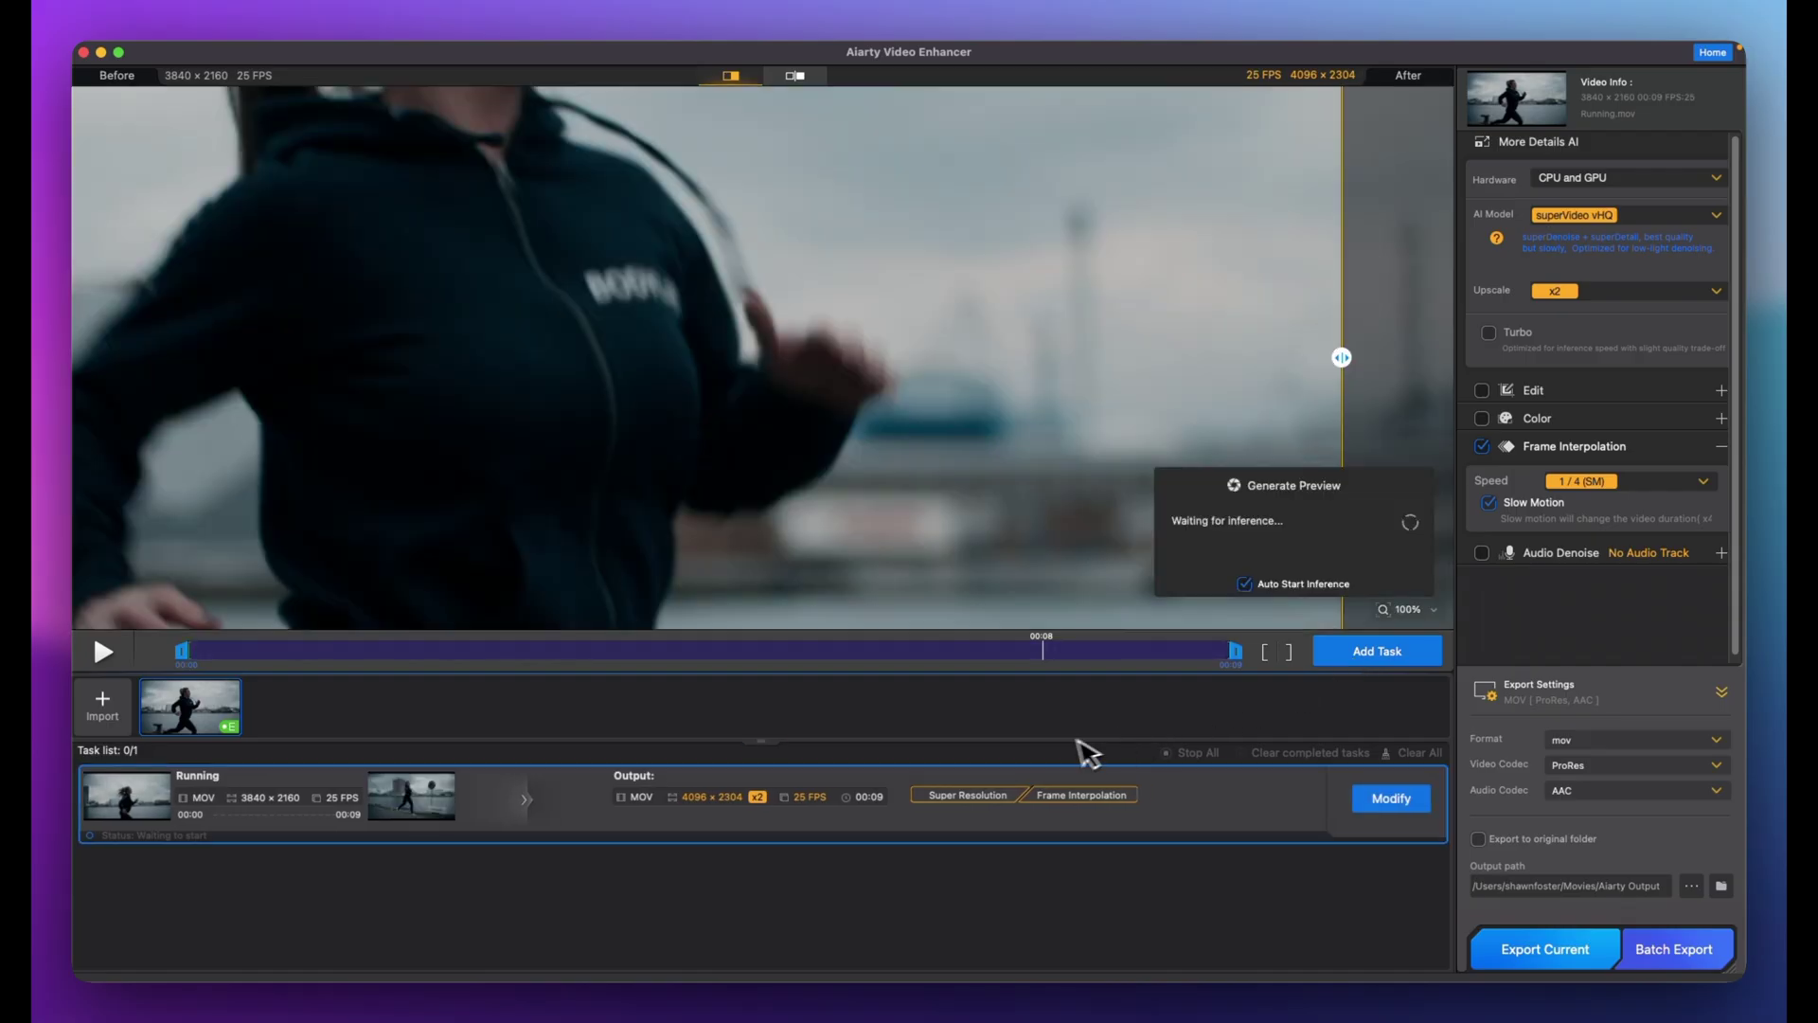
pyautogui.click(1531, 955)
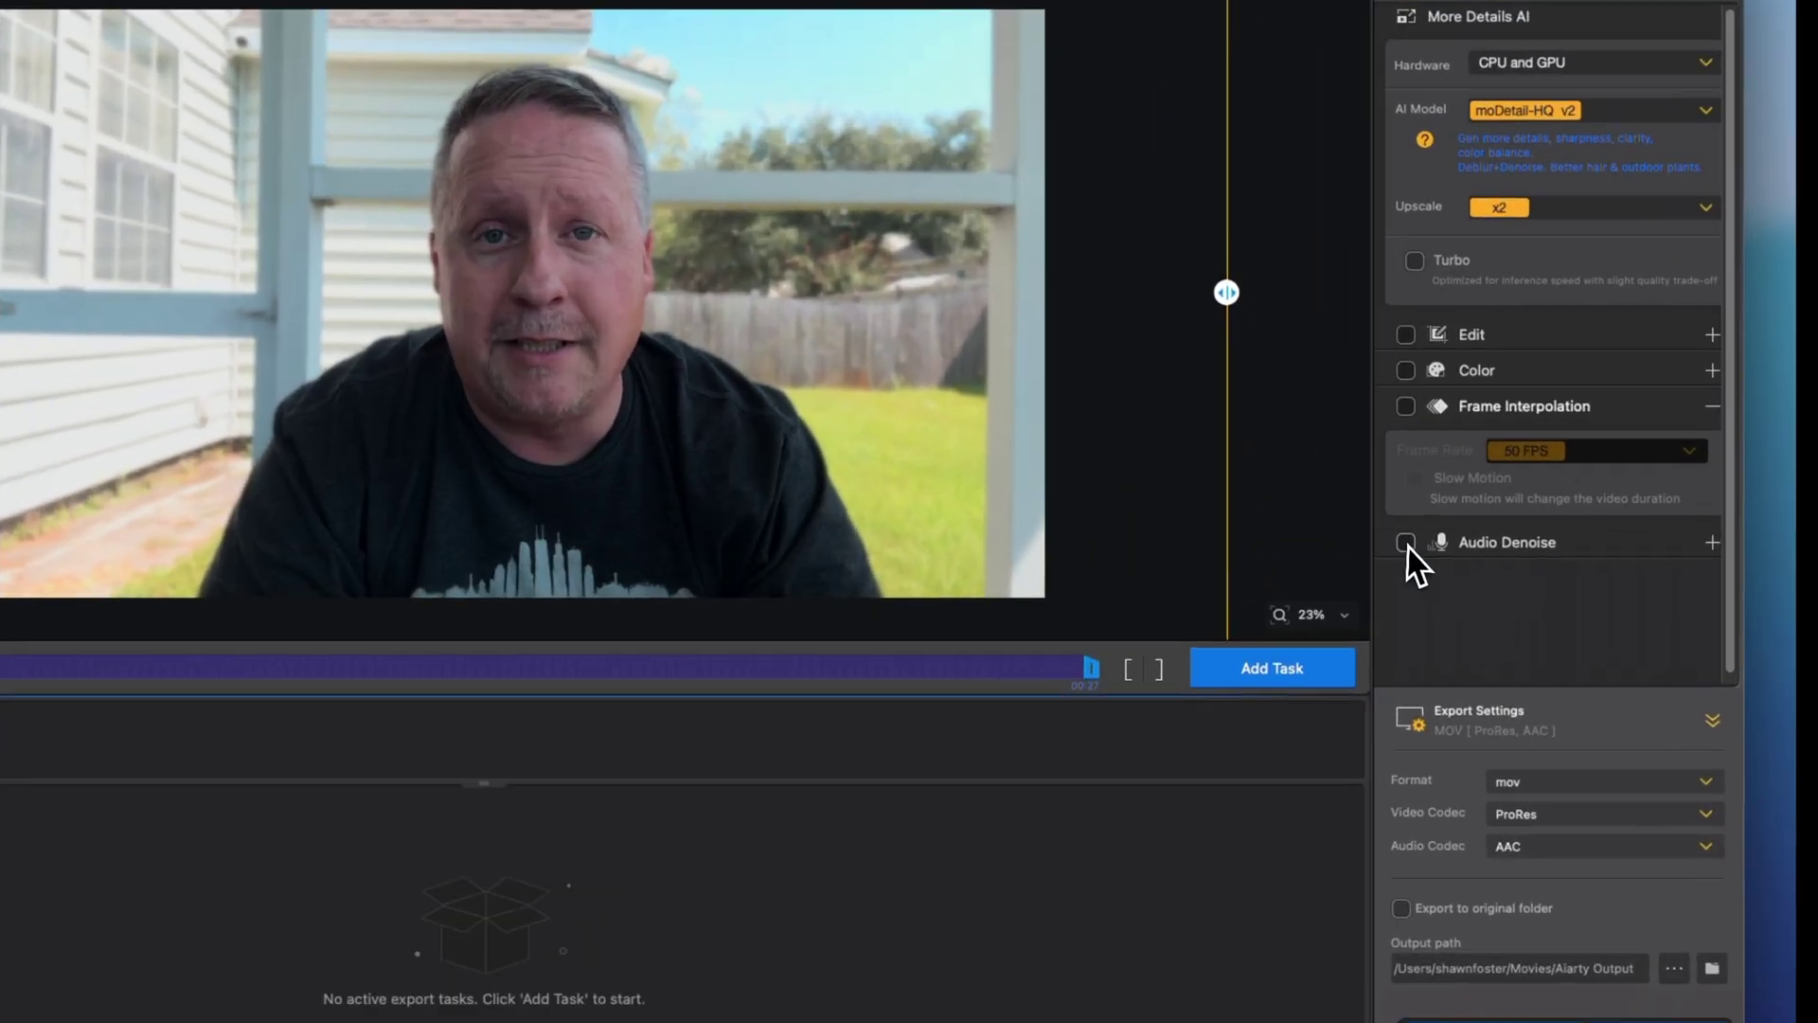
# Enable audio denoise for the backyard talking clip with the VoiceFilter v3.0 model and an attenuation limit of 35 dB.
pyautogui.click(1483, 553)
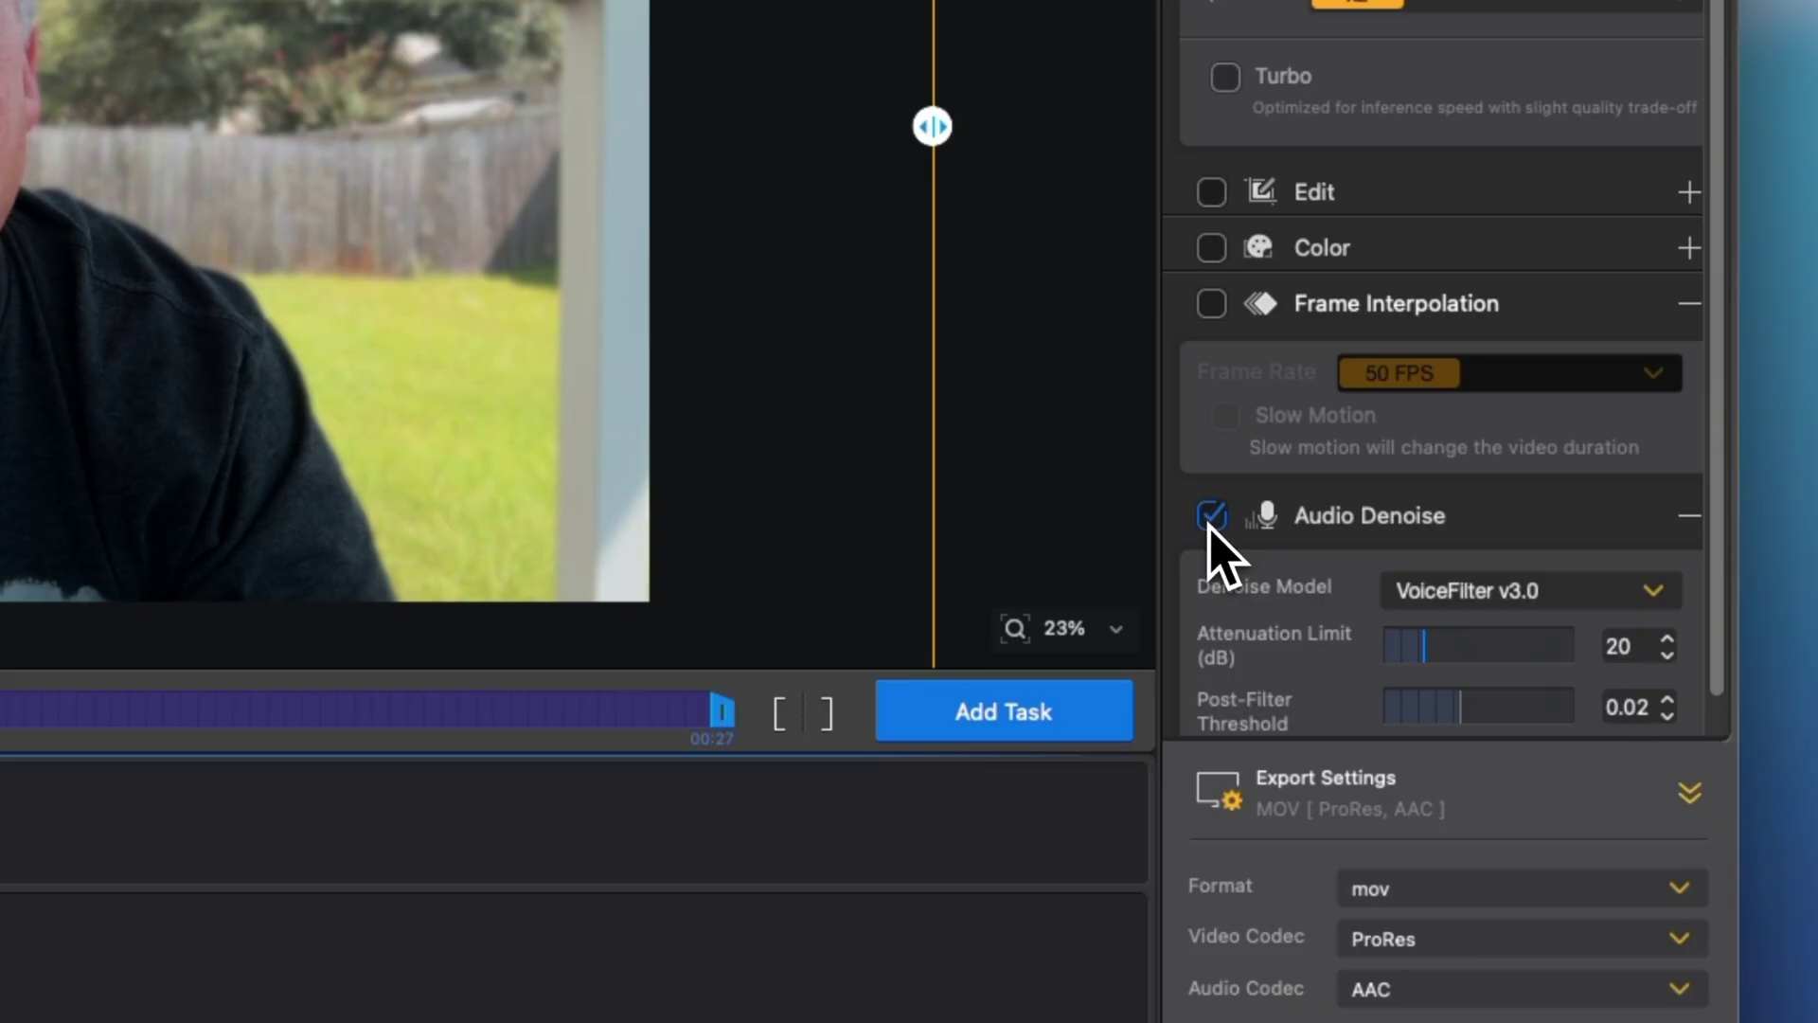
pyautogui.scroll(-1, 1221, 559)
pyautogui.click(1532, 568)
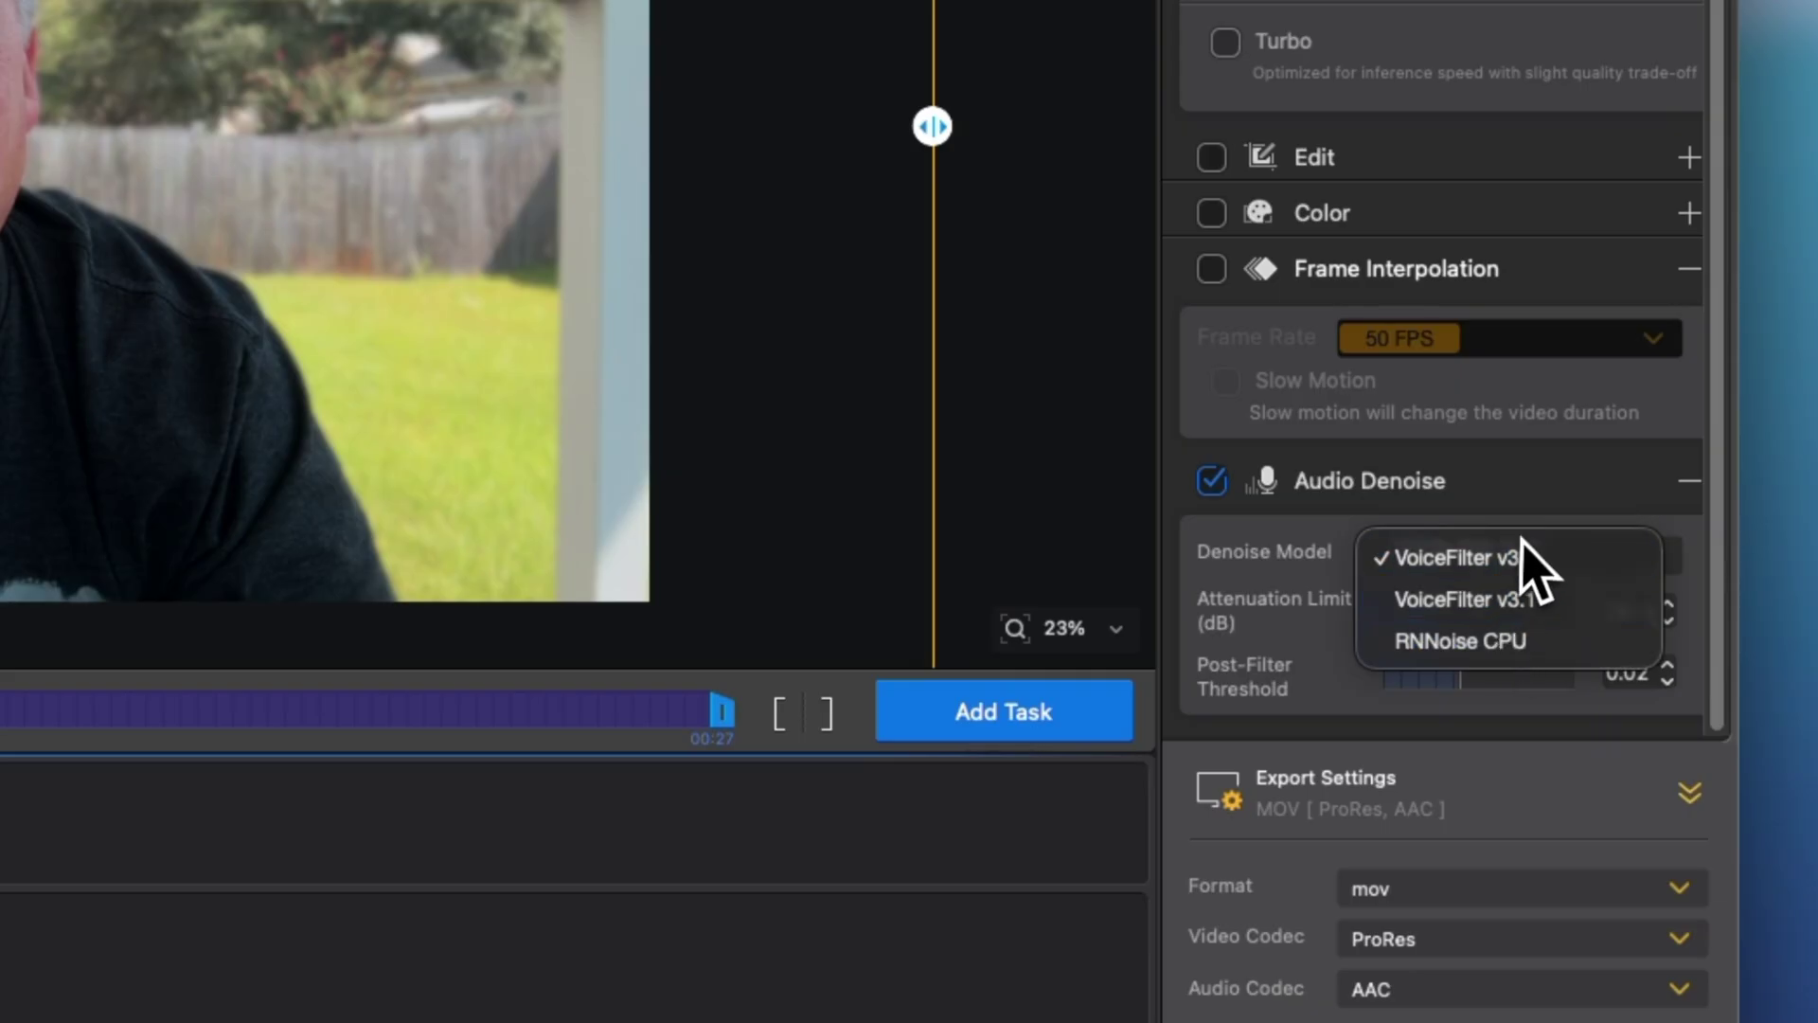
pyautogui.click(1538, 555)
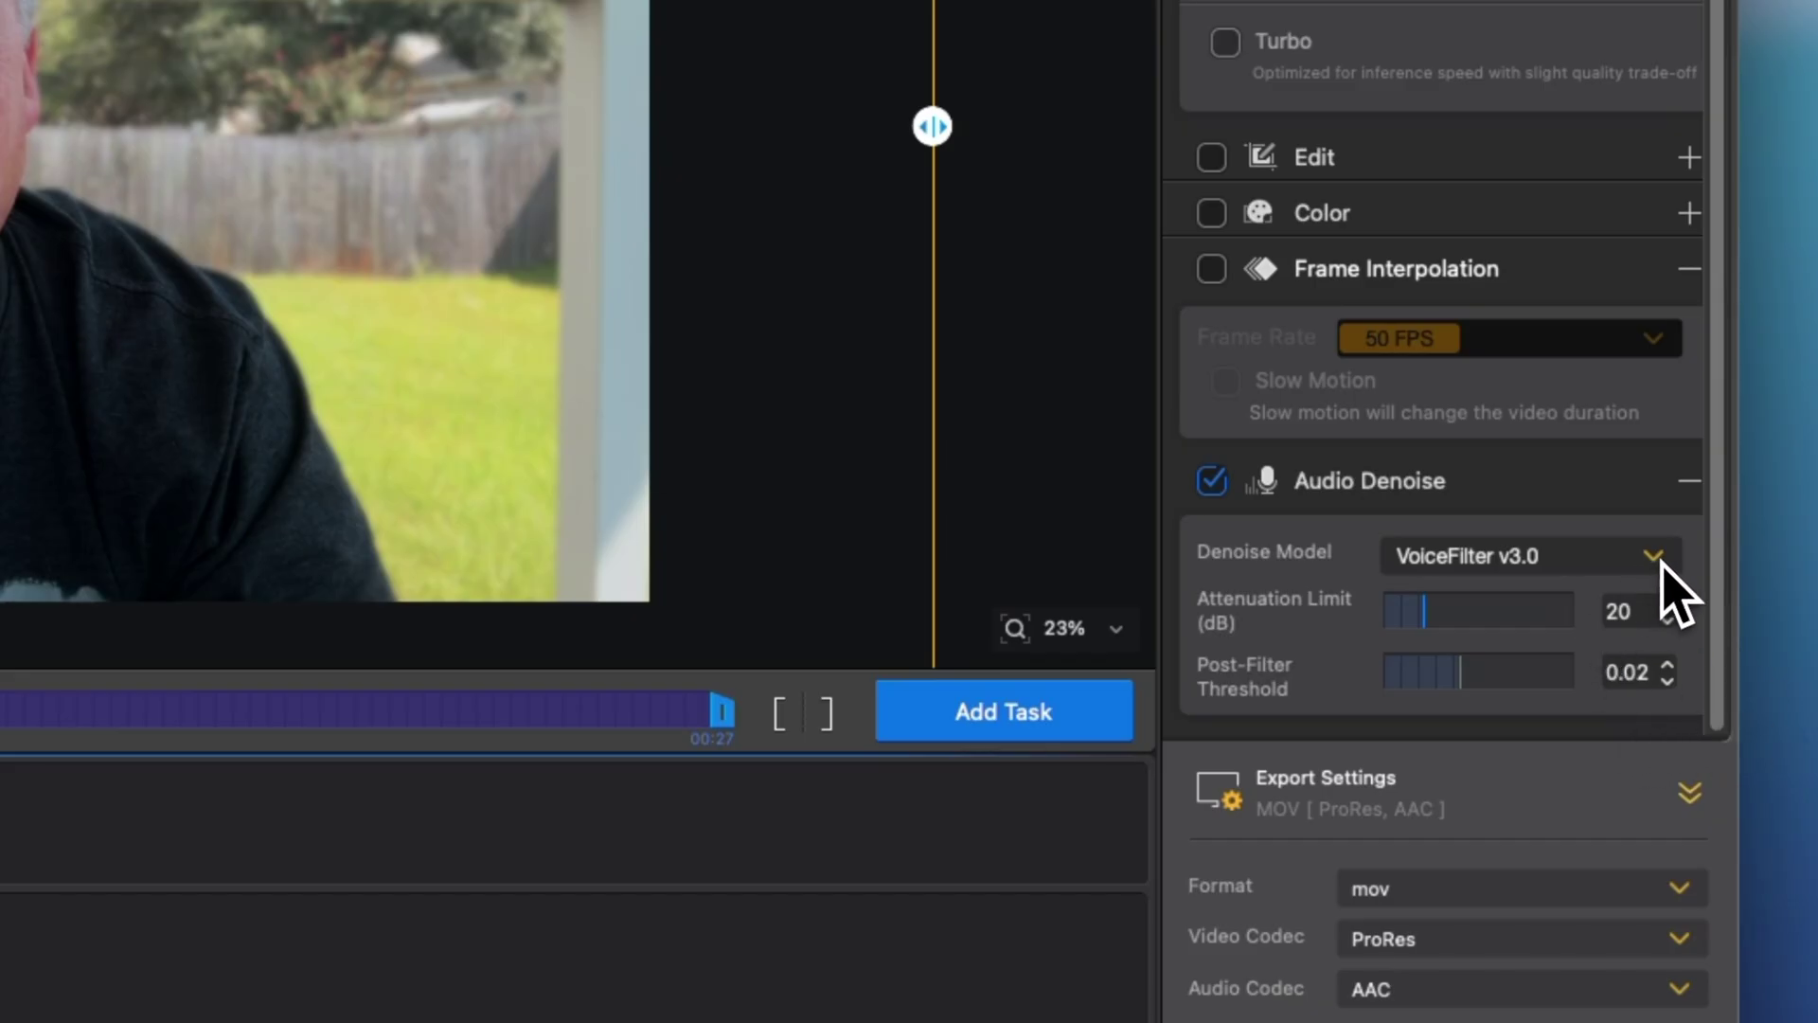
pyautogui.moveTo(1426, 613); pyautogui.dragTo(1451, 617)
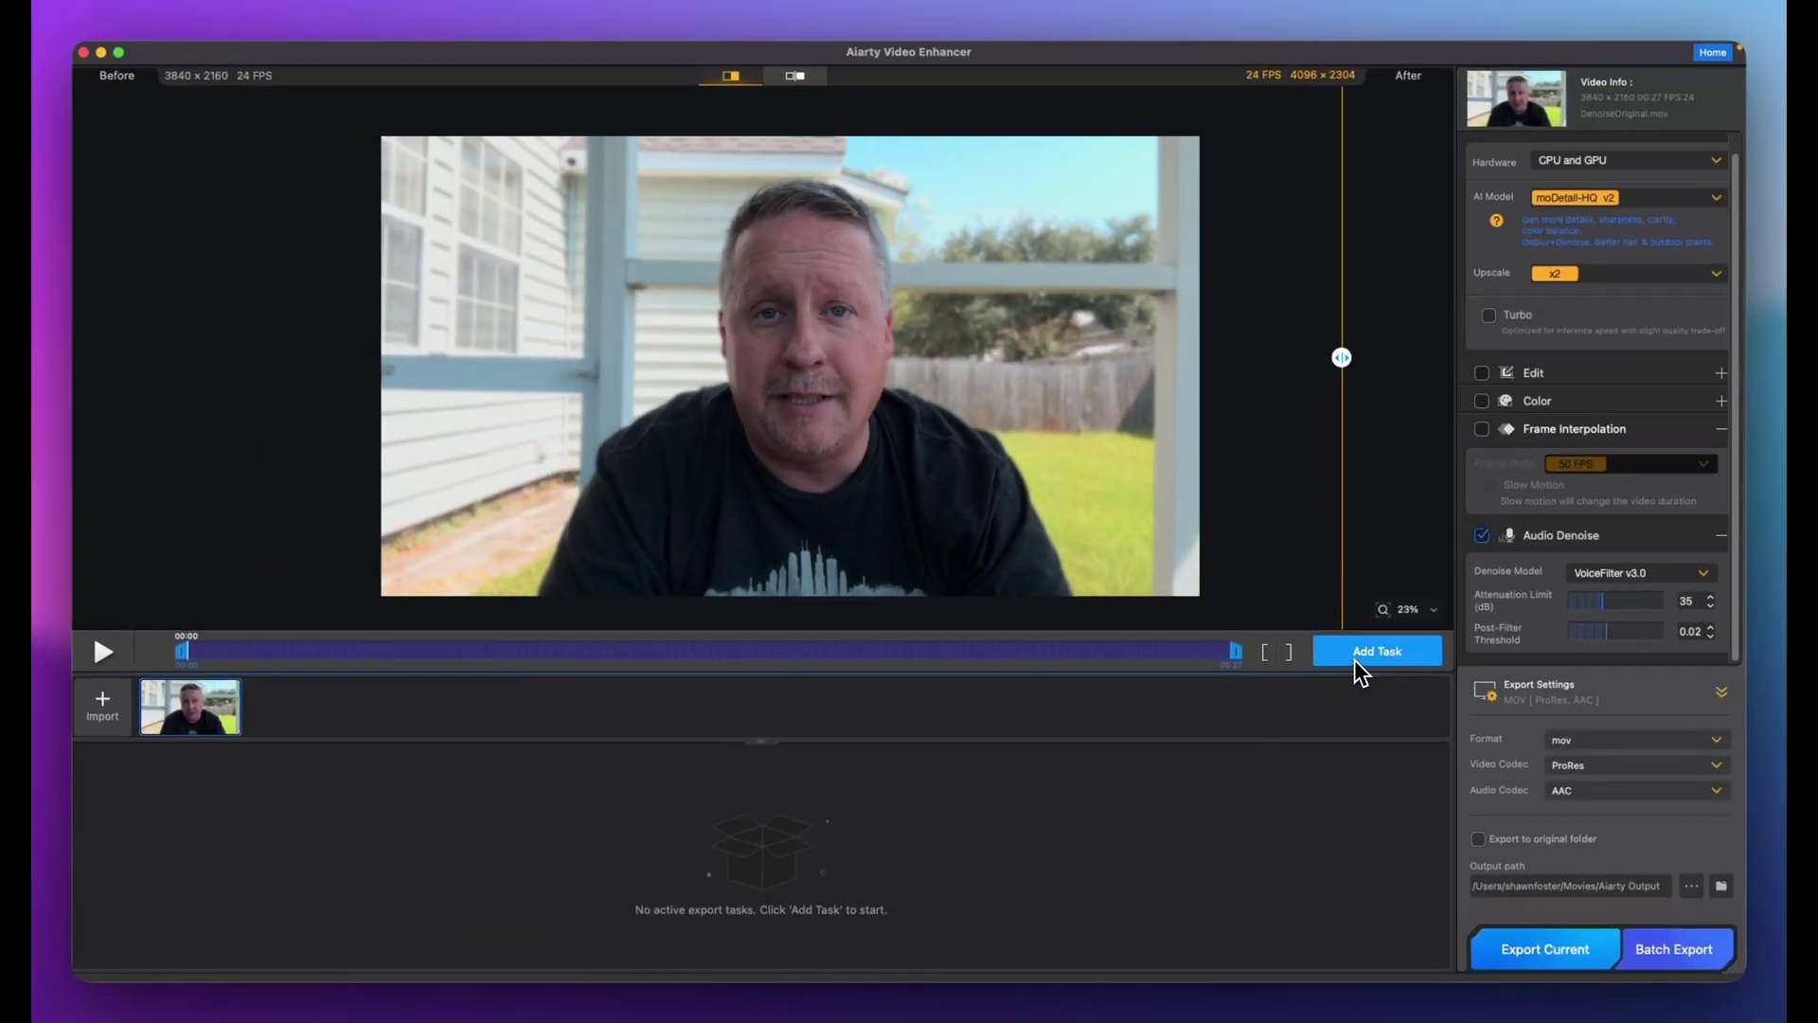
# Add the audio-denoised talking clip to the task list and start its export.
pyautogui.click(1361, 652)
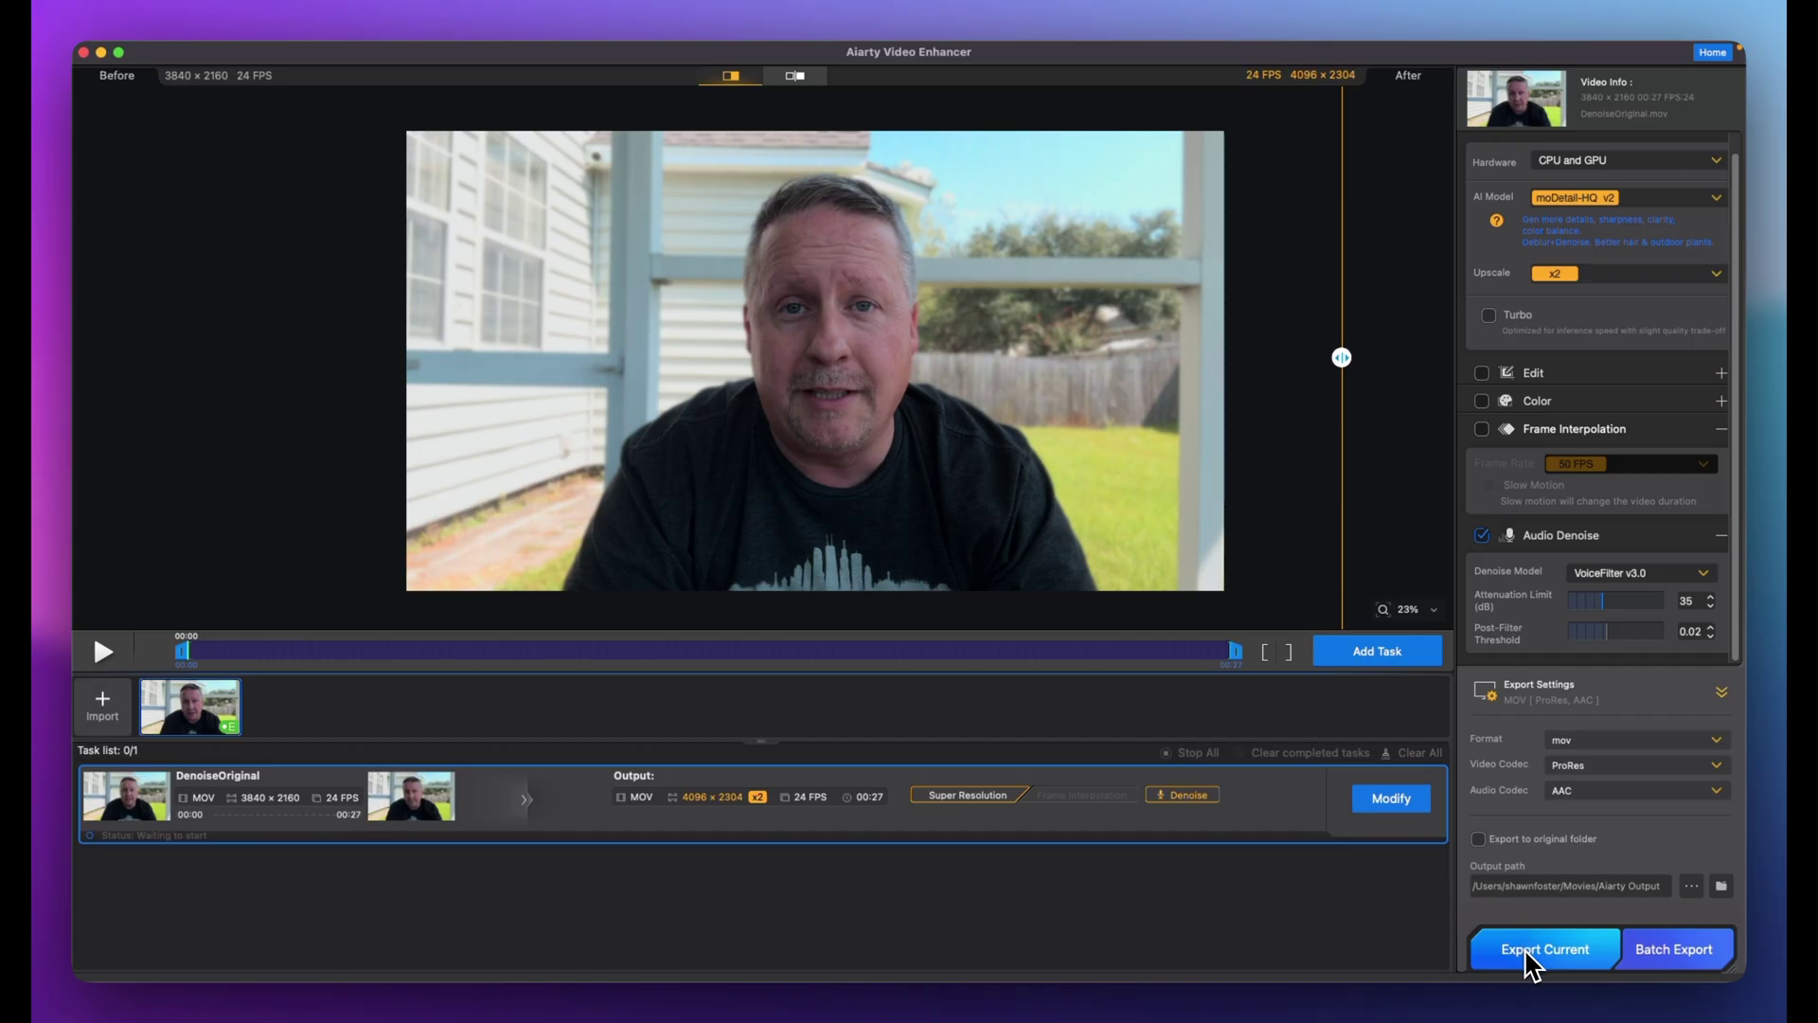
pyautogui.click(1528, 951)
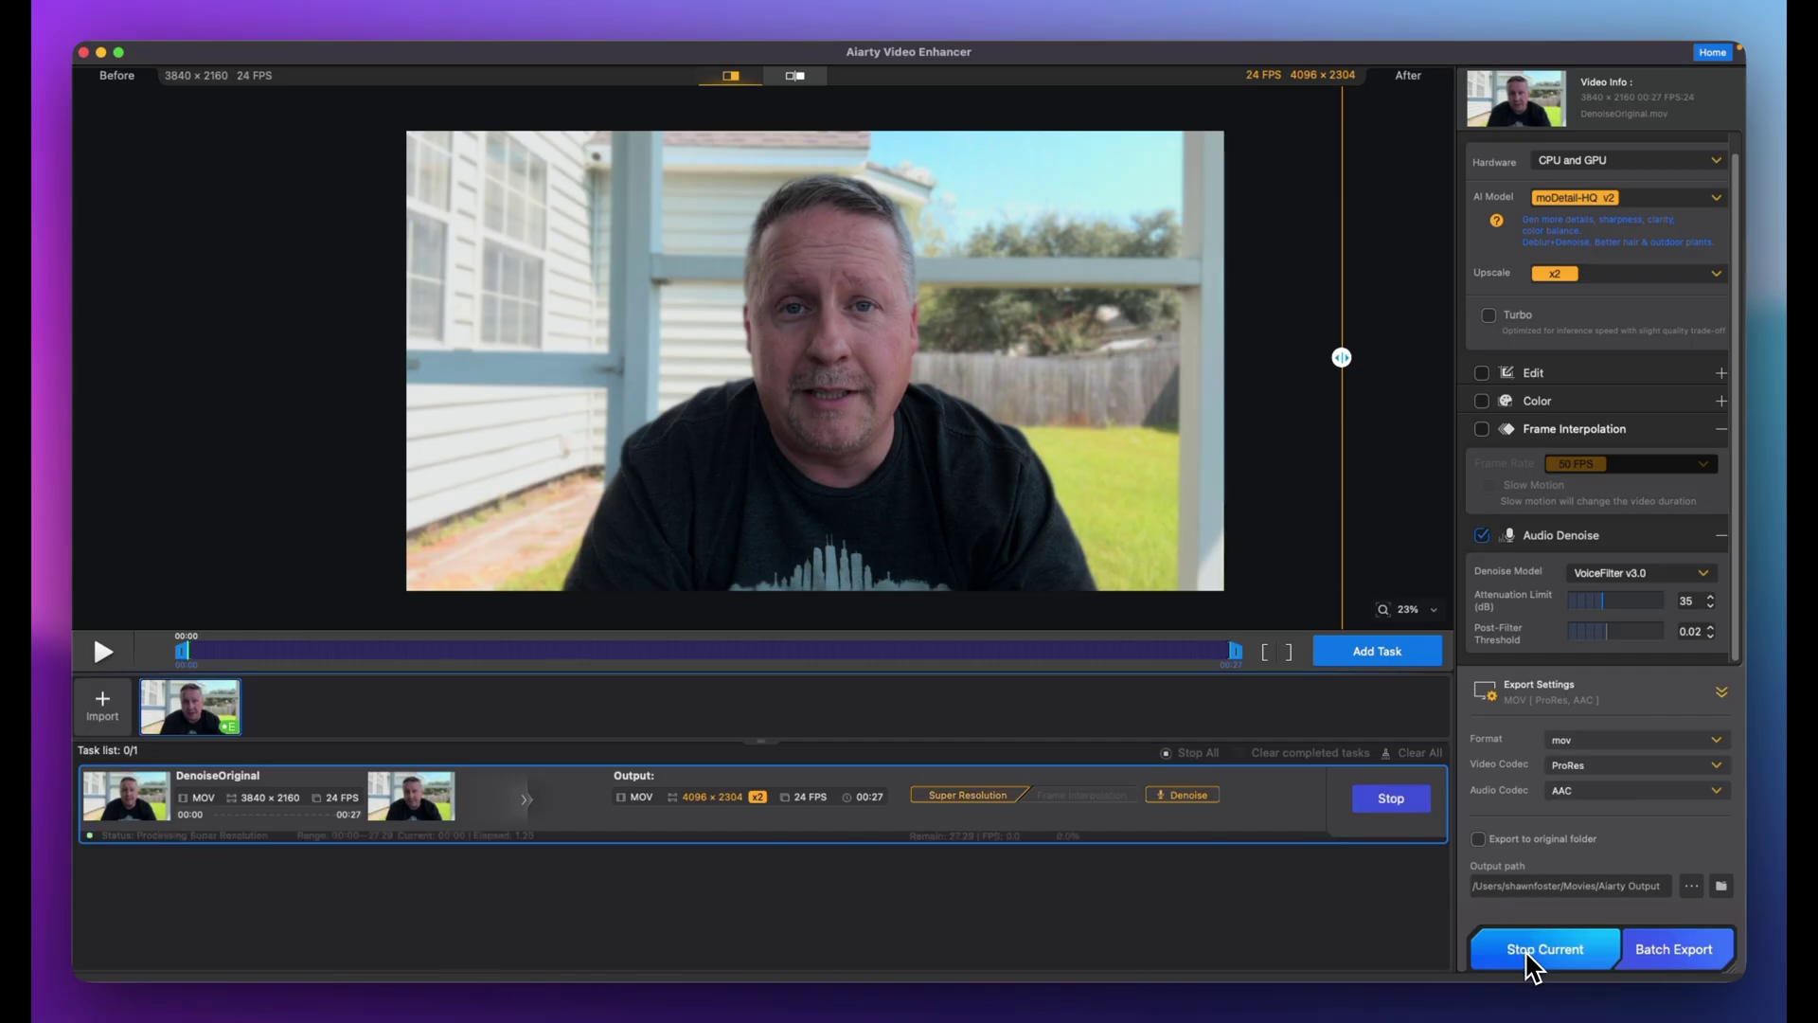